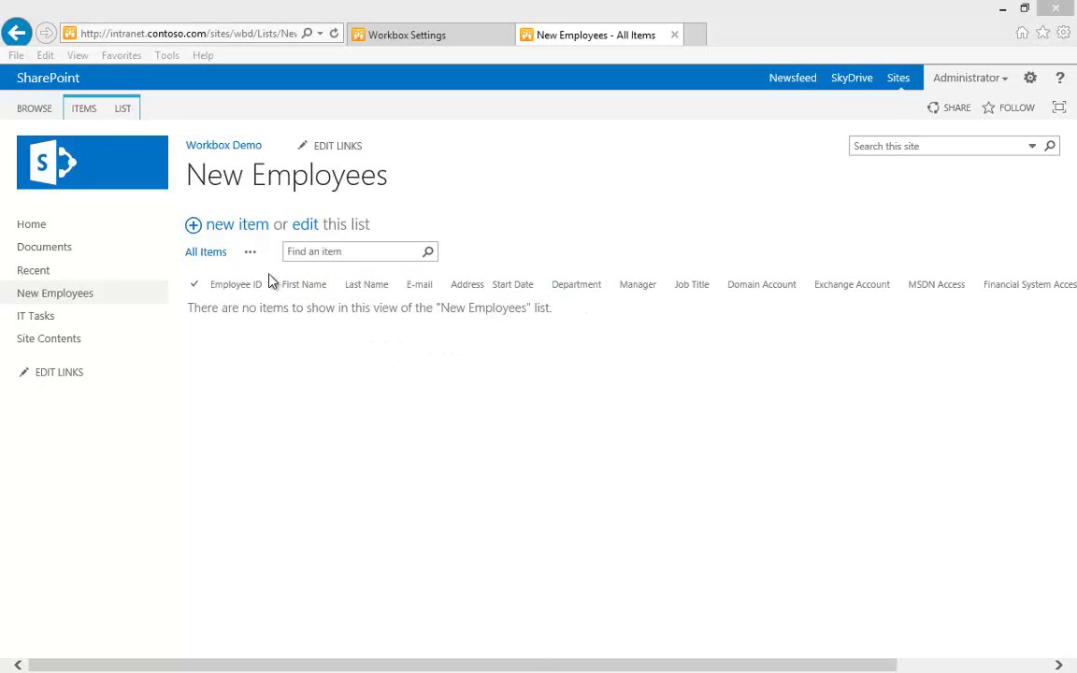
# Open a blank entry form in the New Employees list, examine its fields from Employee ID to Mobile, and cancel it
pyautogui.click(240, 228)
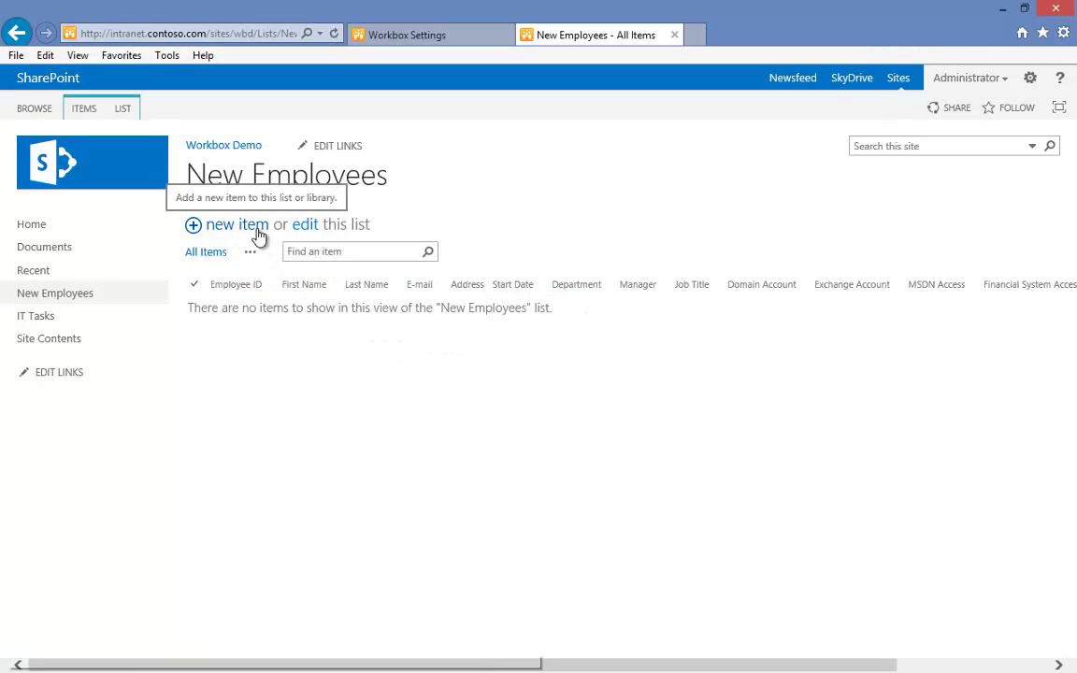
pyautogui.click(259, 234)
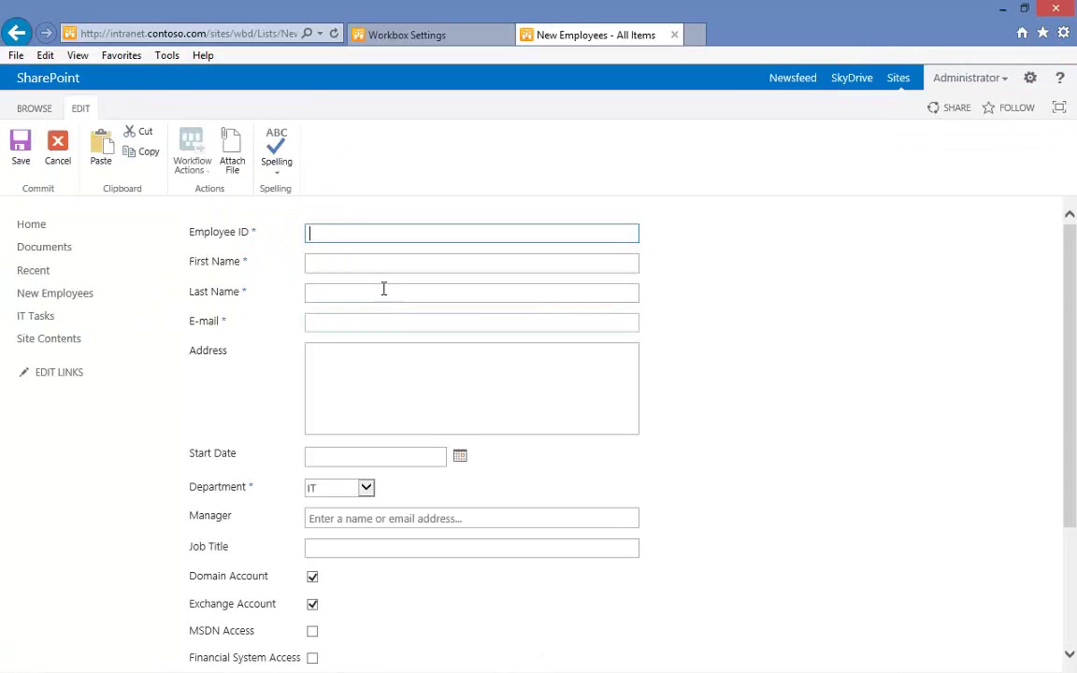
pyautogui.scroll(-3, 378, 257)
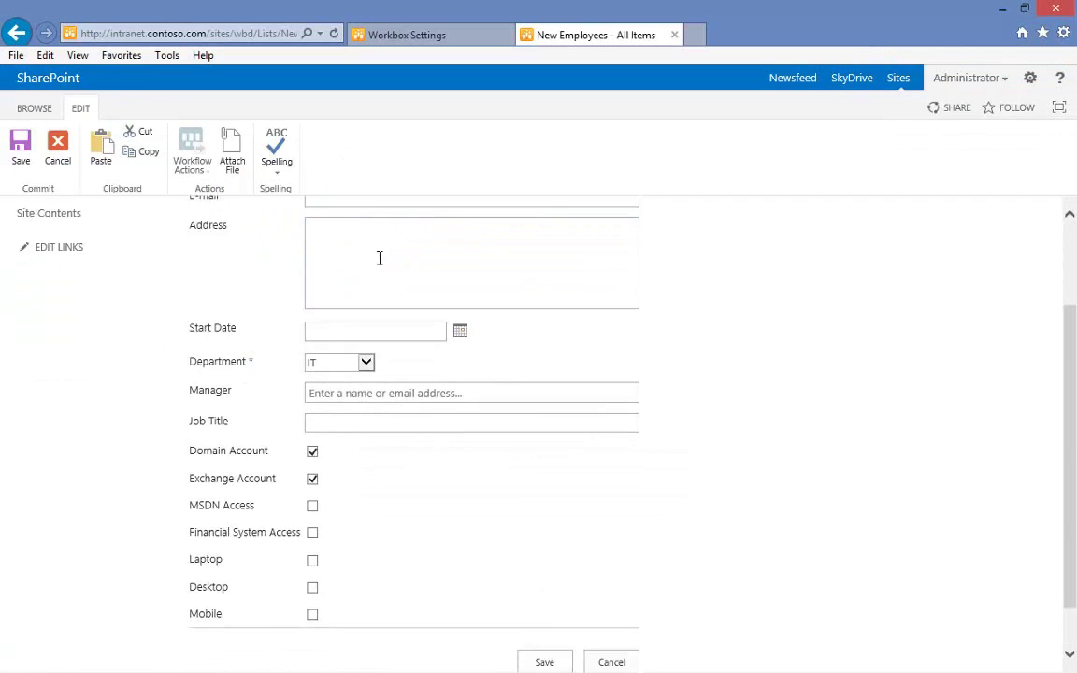
pyautogui.scroll(3, 378, 258)
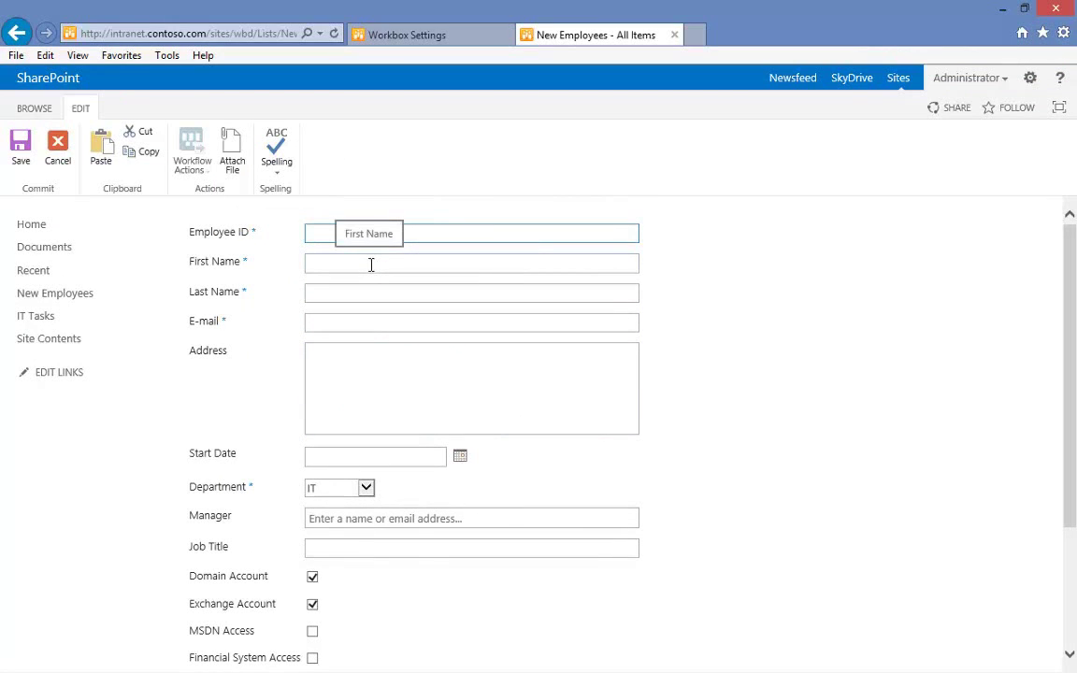
pyautogui.click(371, 265)
pyautogui.click(370, 292)
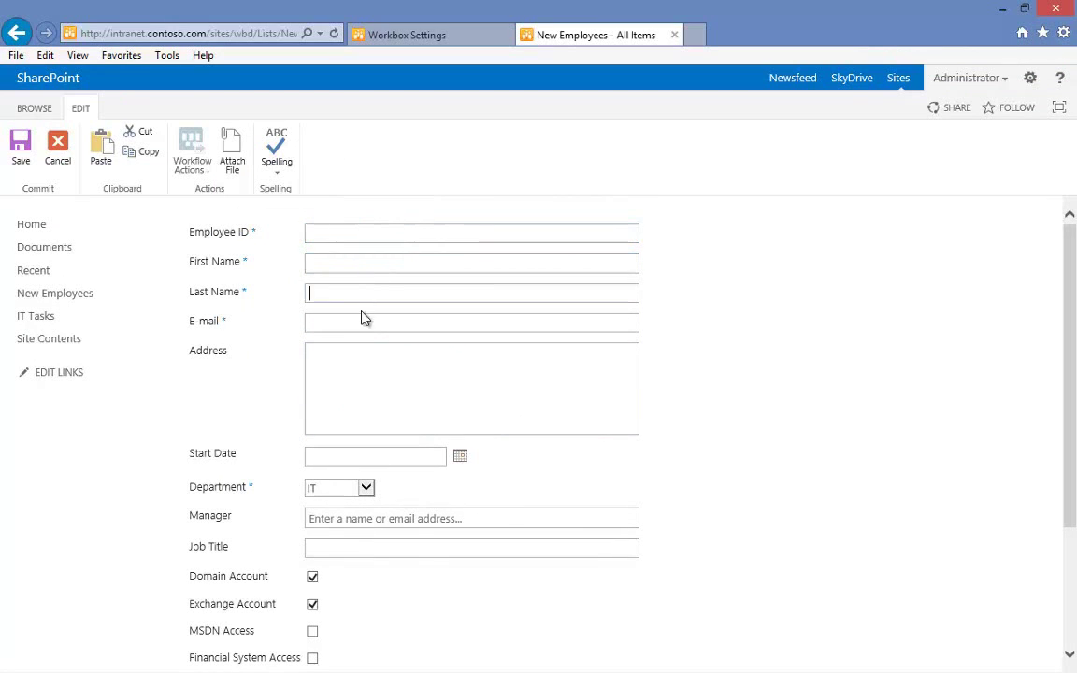
pyautogui.click(362, 322)
pyautogui.click(361, 360)
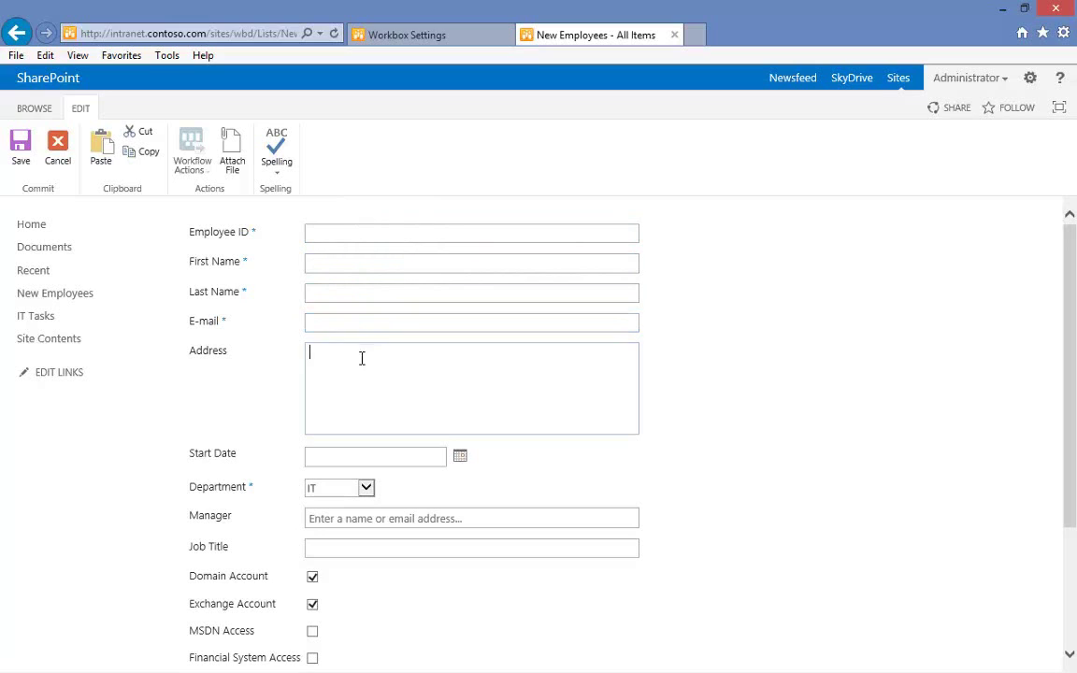
pyautogui.click(345, 456)
pyautogui.click(337, 495)
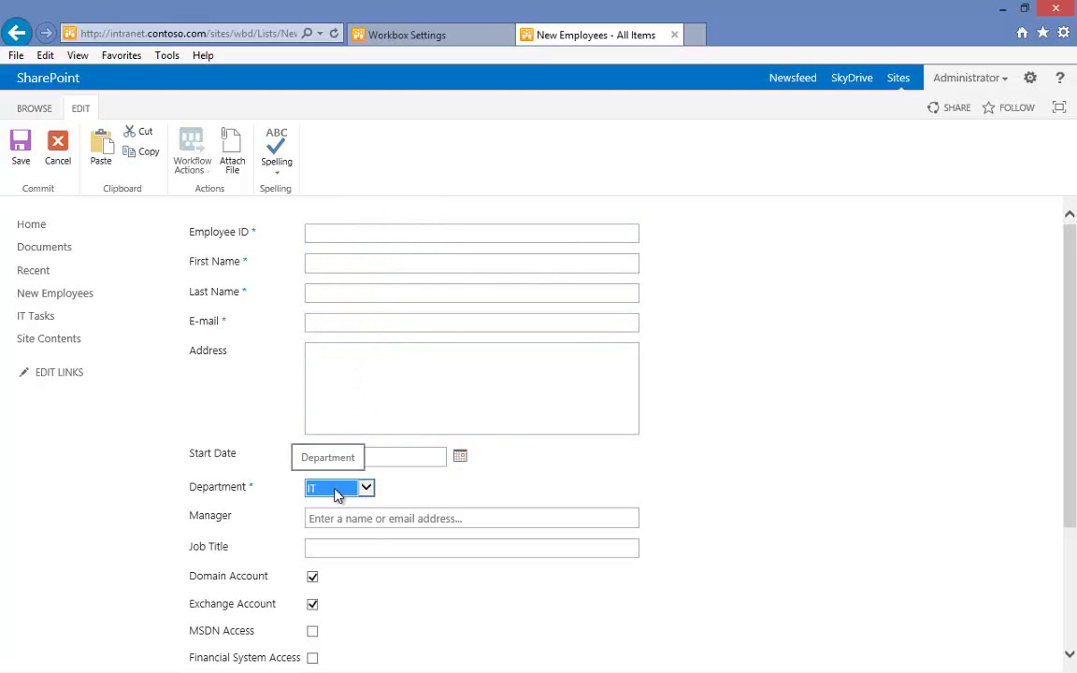
pyautogui.click(335, 490)
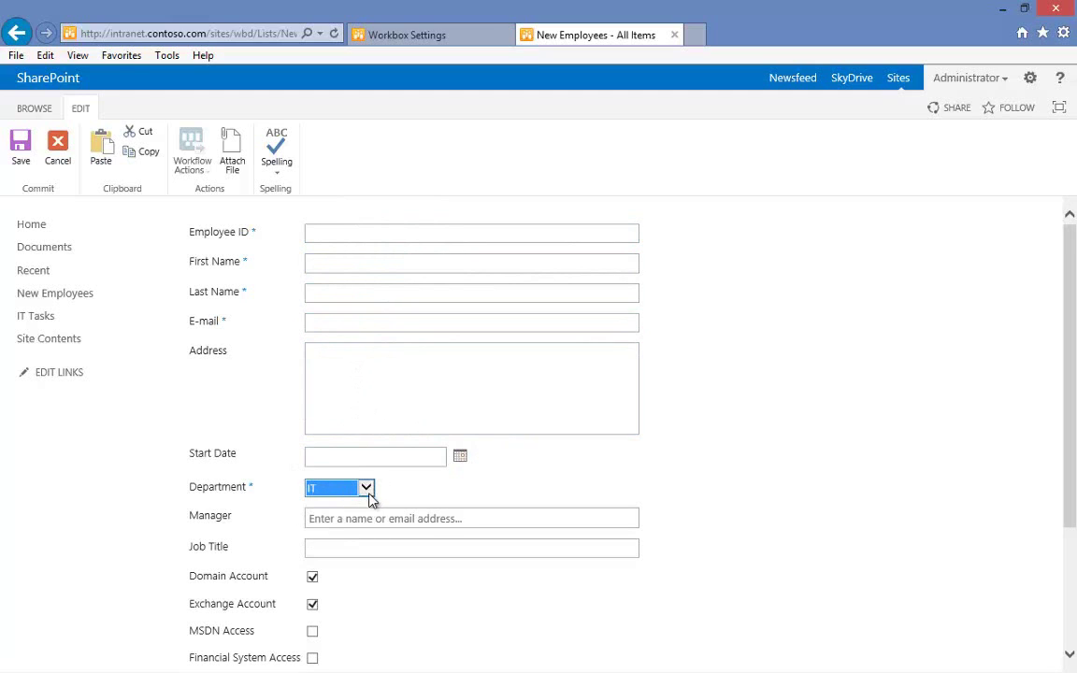
pyautogui.click(381, 515)
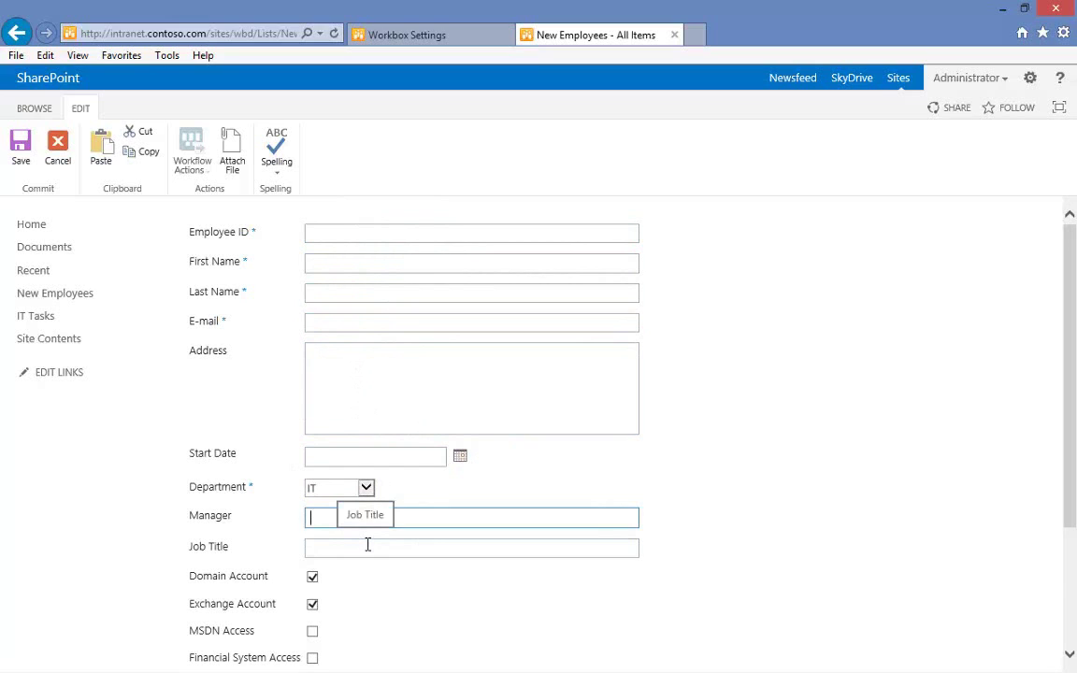
pyautogui.click(367, 545)
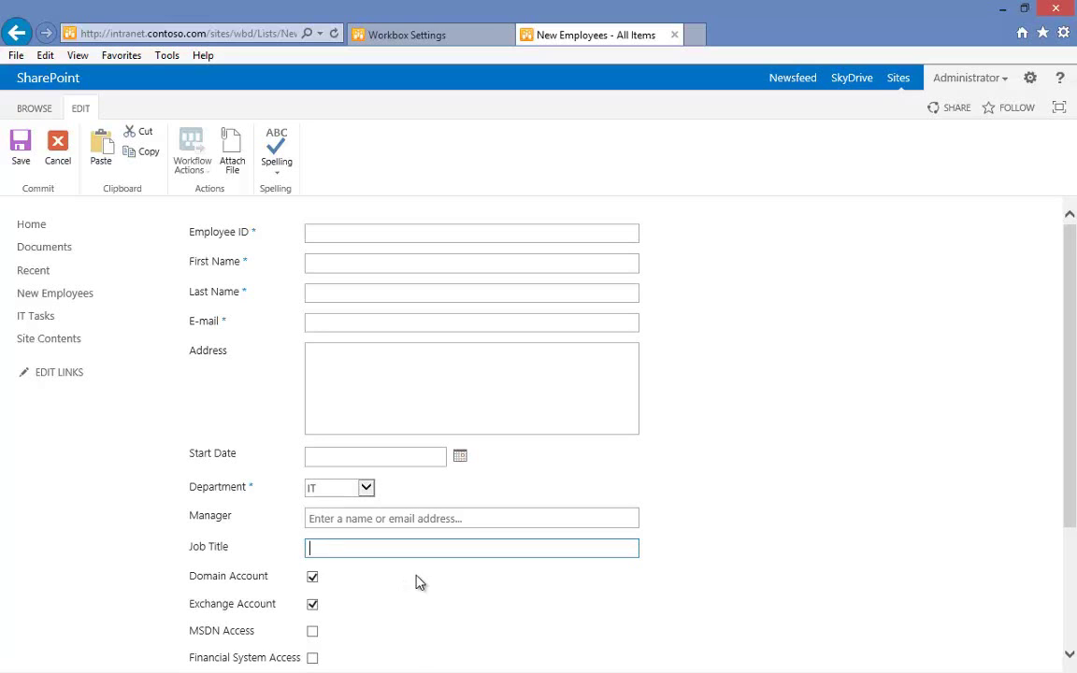
pyautogui.scroll(-1, 440, 606)
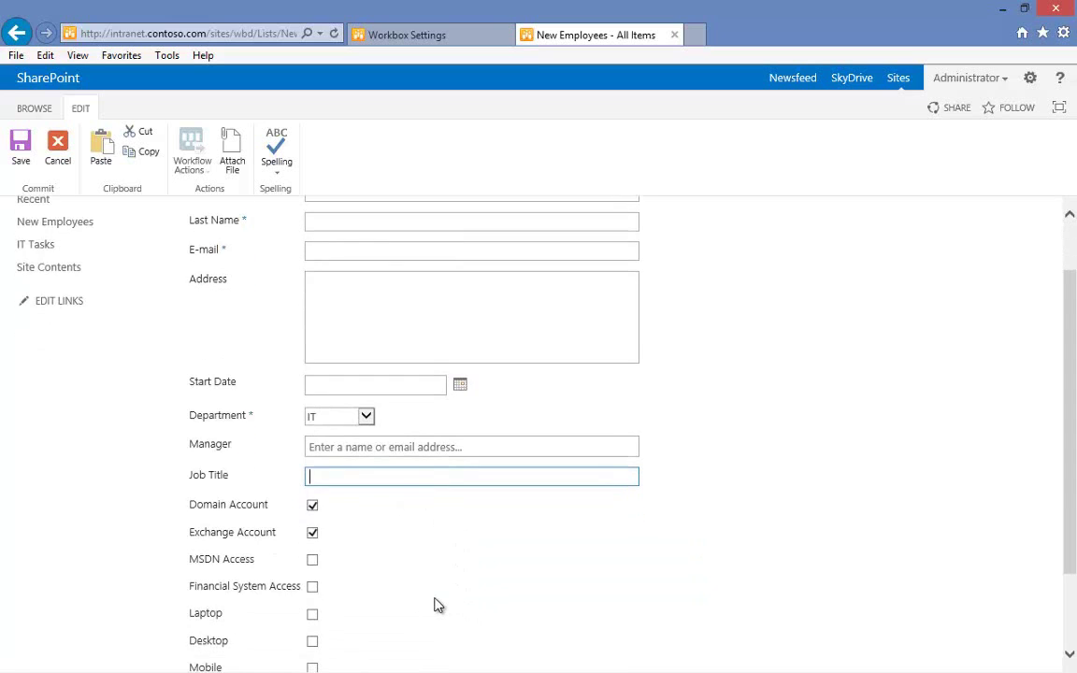
pyautogui.scroll(-2, 437, 603)
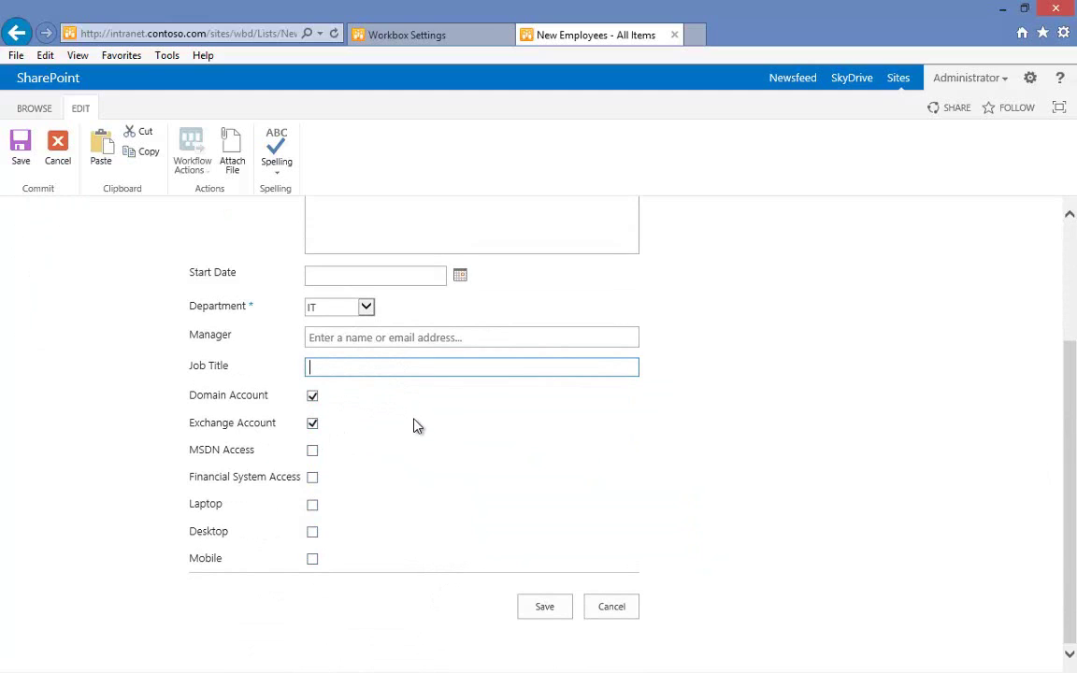
pyautogui.click(610, 610)
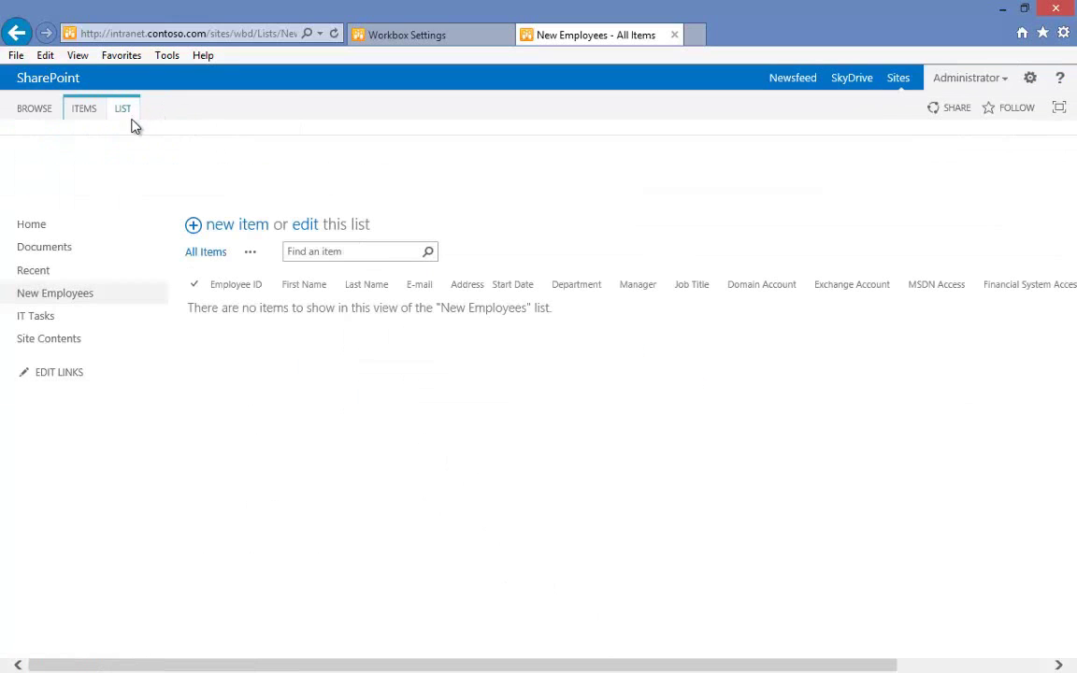
# Create a new Workbox workflow named "Onboarding" for the New Employees list
pyautogui.click(126, 109)
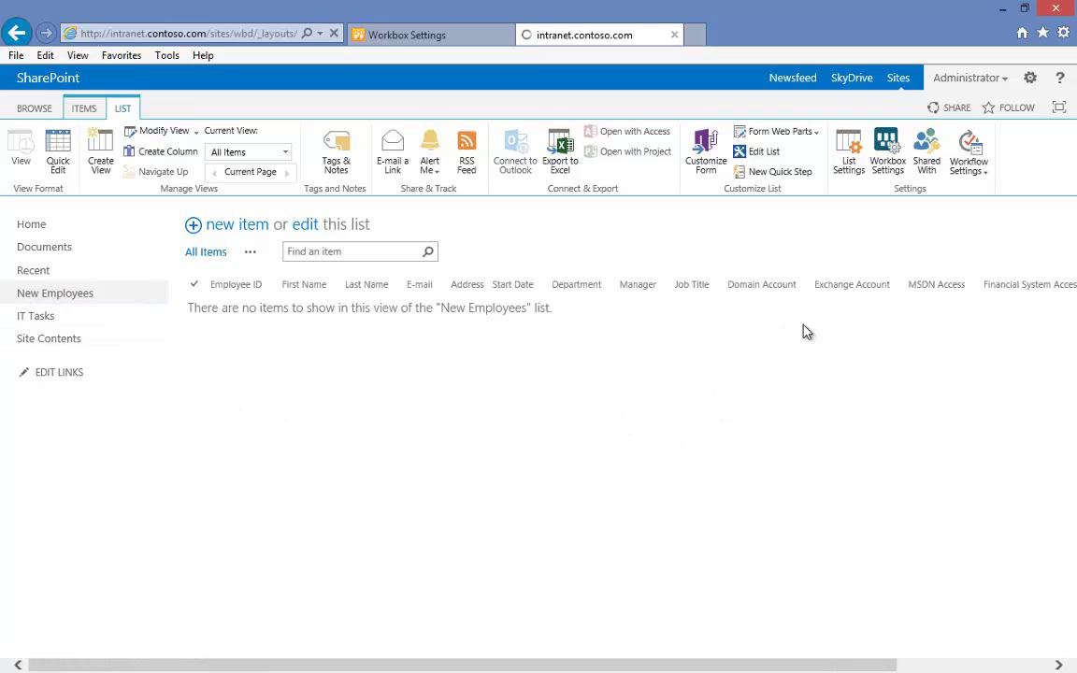
pyautogui.click(888, 165)
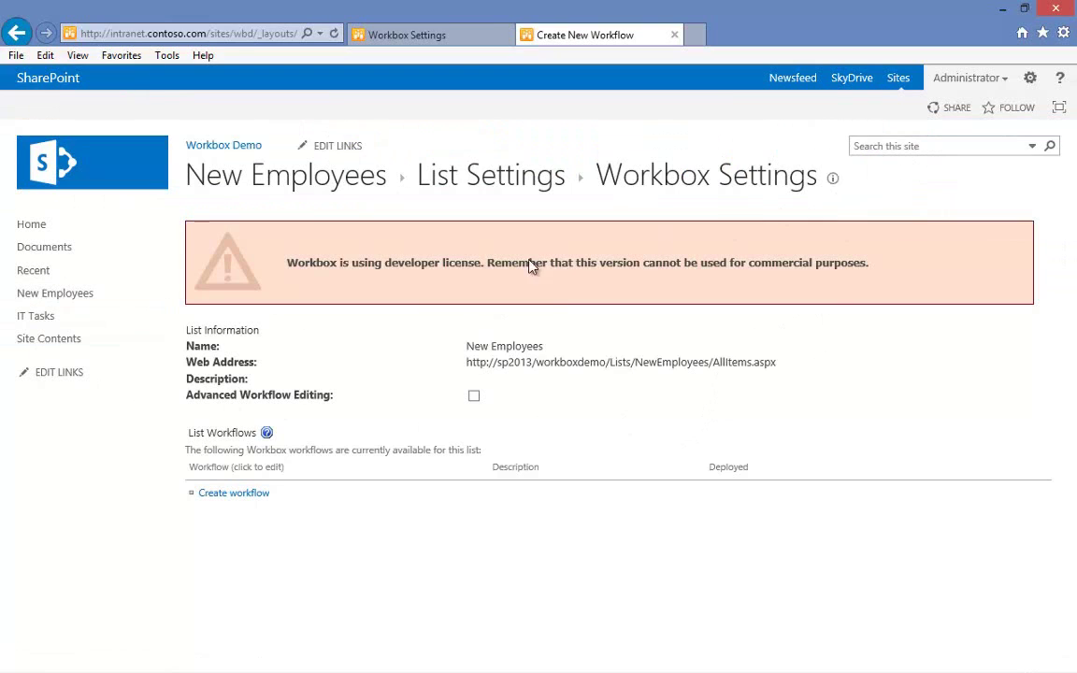
pyautogui.click(239, 503)
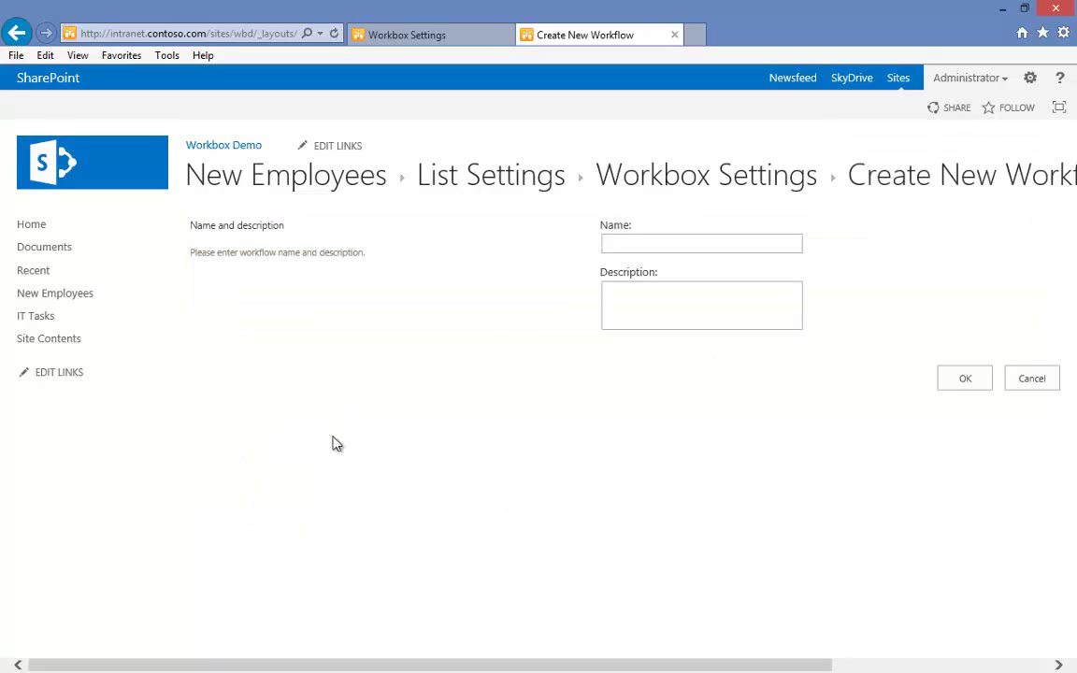
pyautogui.click(678, 238)
pyautogui.write('O')
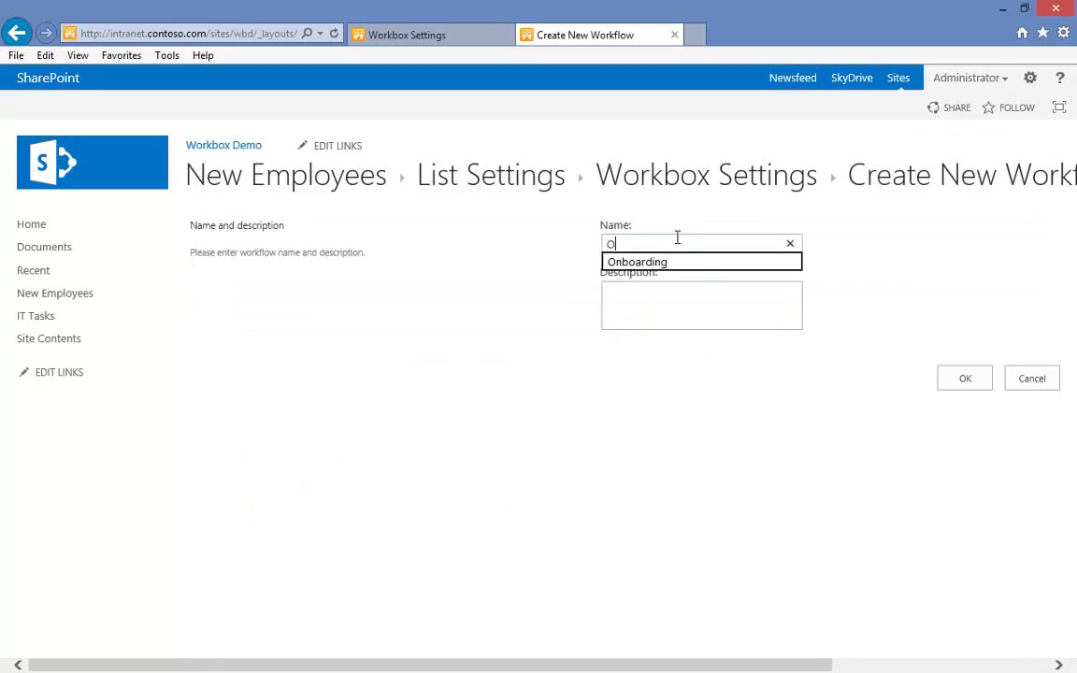
pyautogui.write('nboardin')
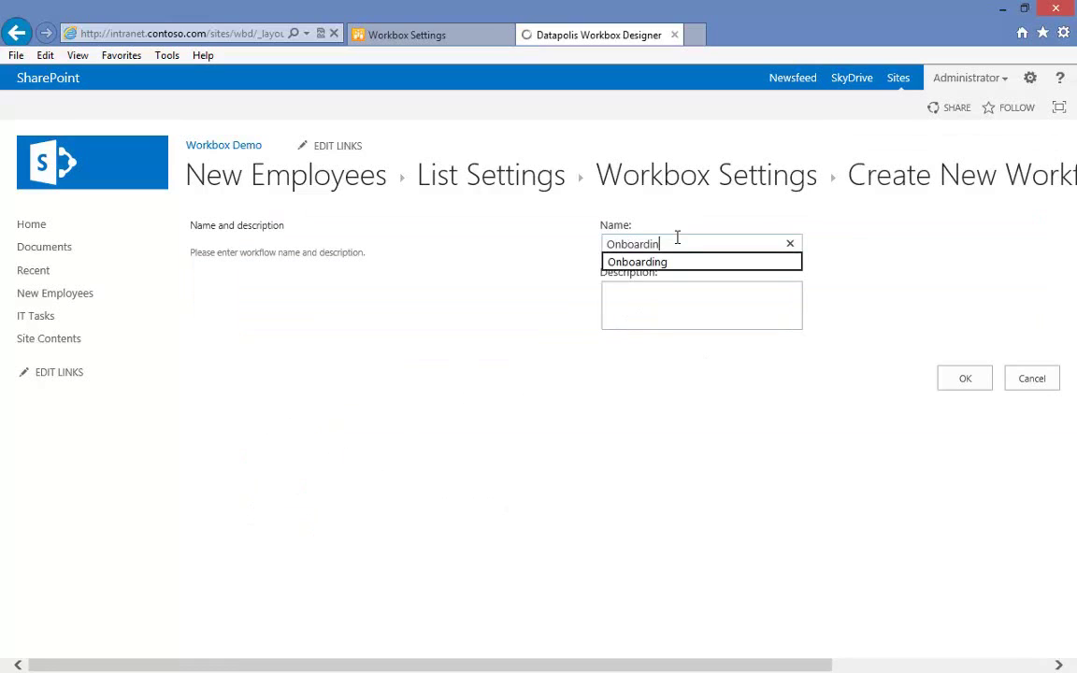
pyautogui.write('g')
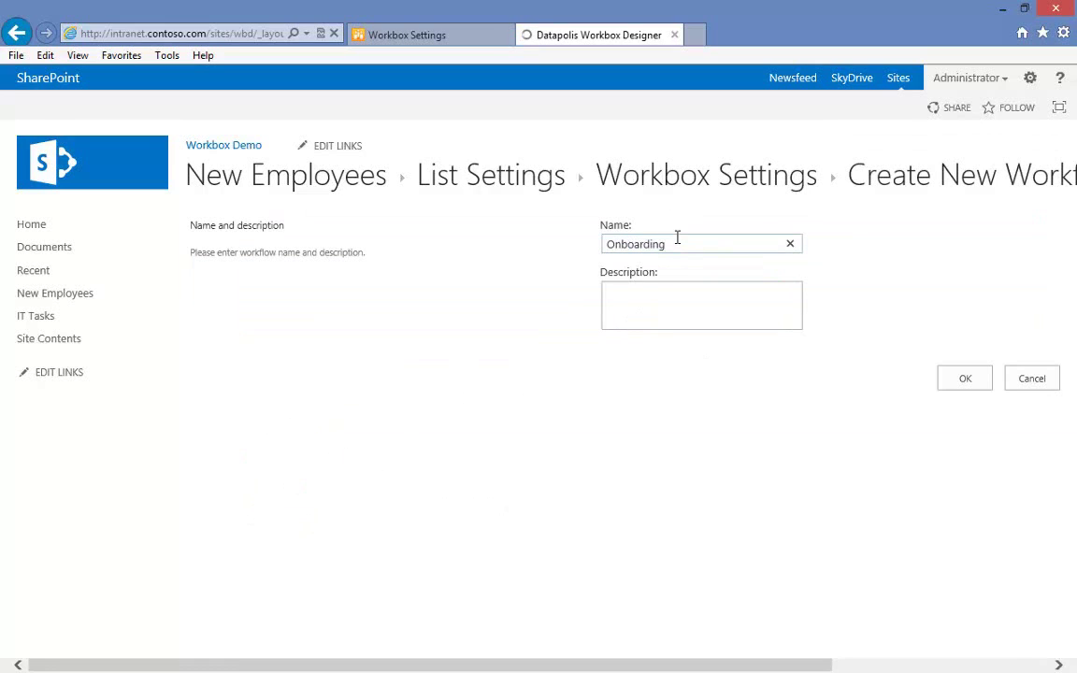
pyautogui.click(977, 383)
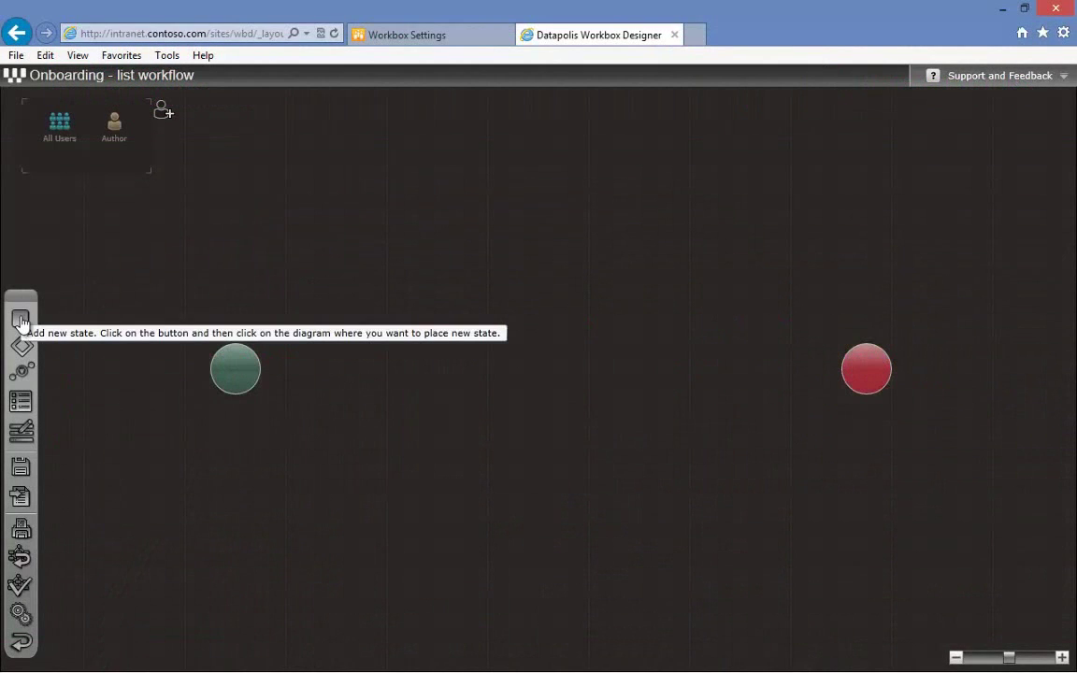
# Add a state beside the green start node in the workflow diagram and name it "New employee form"
pyautogui.click(21, 320)
pyautogui.click(414, 373)
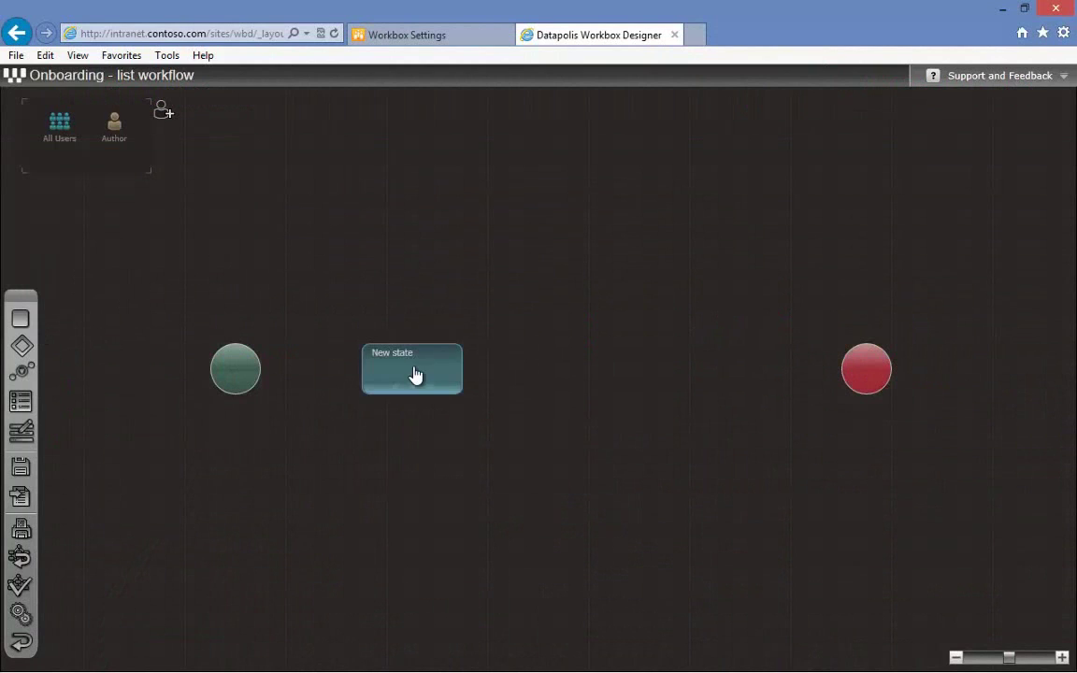
pyautogui.doubleClick(391, 365)
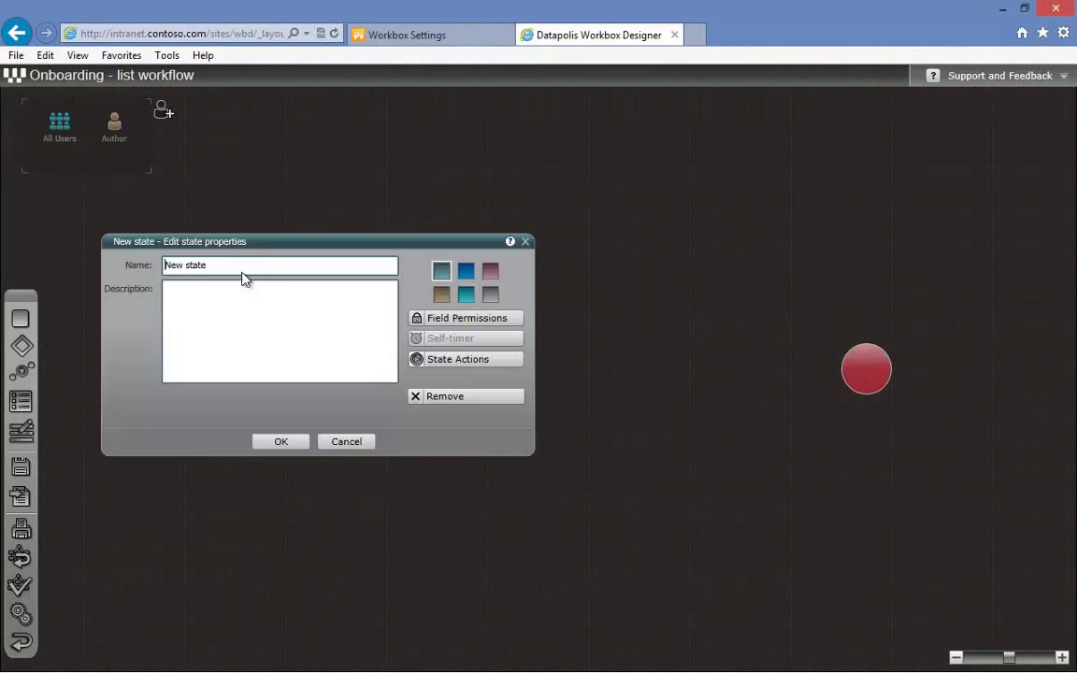
pyautogui.doubleClick(190, 265)
pyautogui.write('empl')
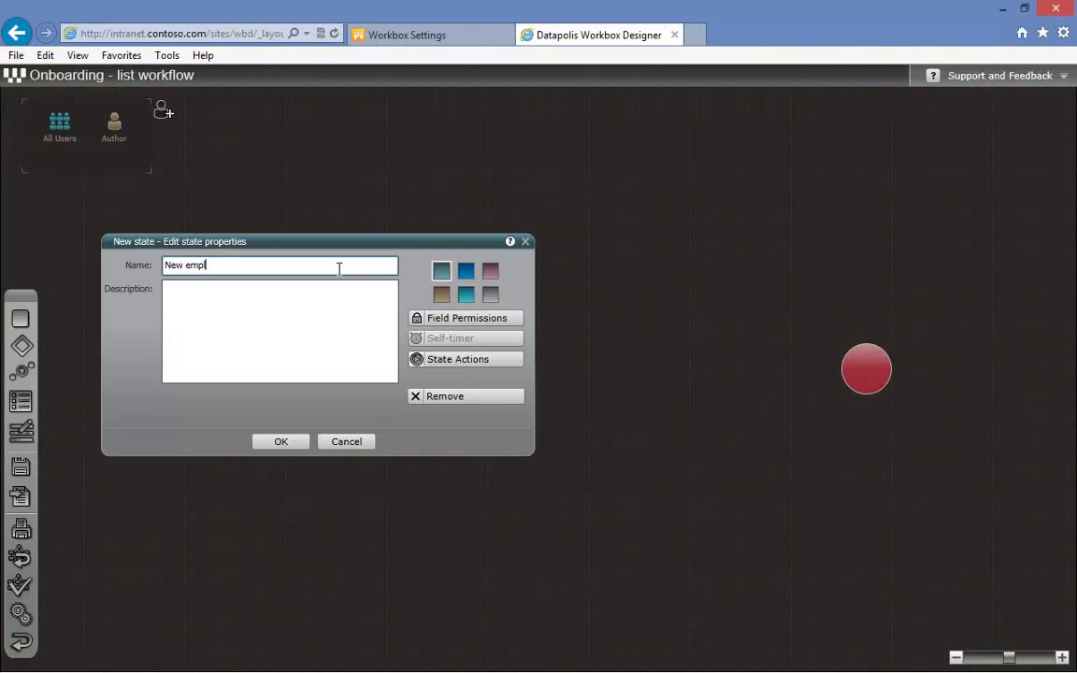
pyautogui.write('oyee form')
pyautogui.press('Return')
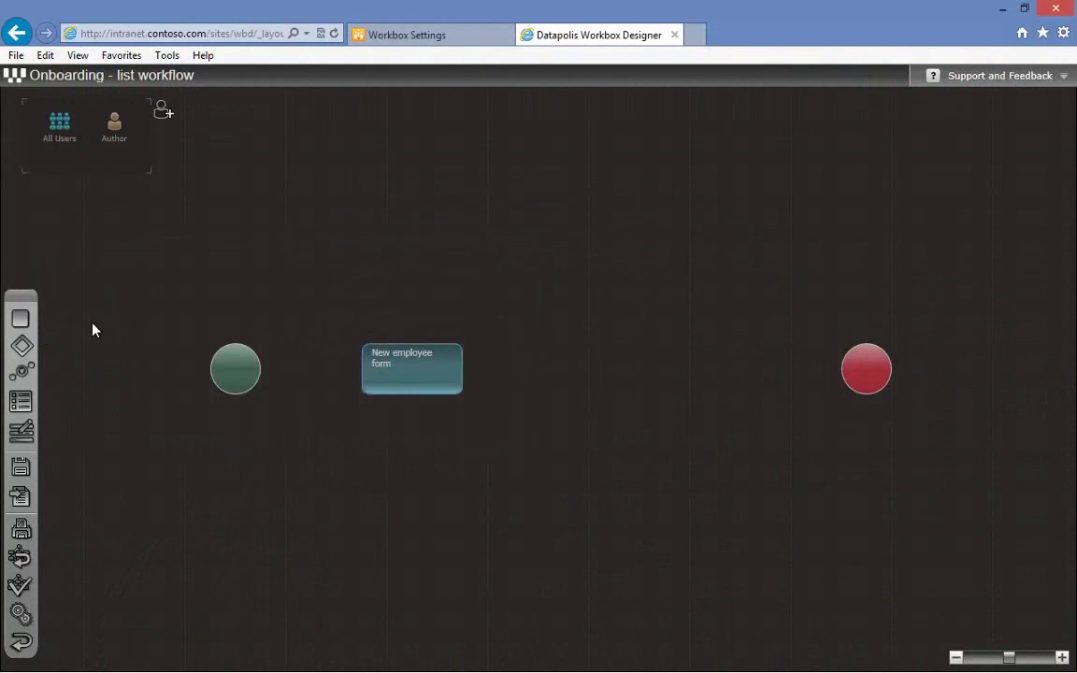
# Add a second state named "Waiting for completion of IT Tasks" between the New employee form state and the red end node
pyautogui.moveTo(22, 318); pyautogui.dragTo(582, 376)
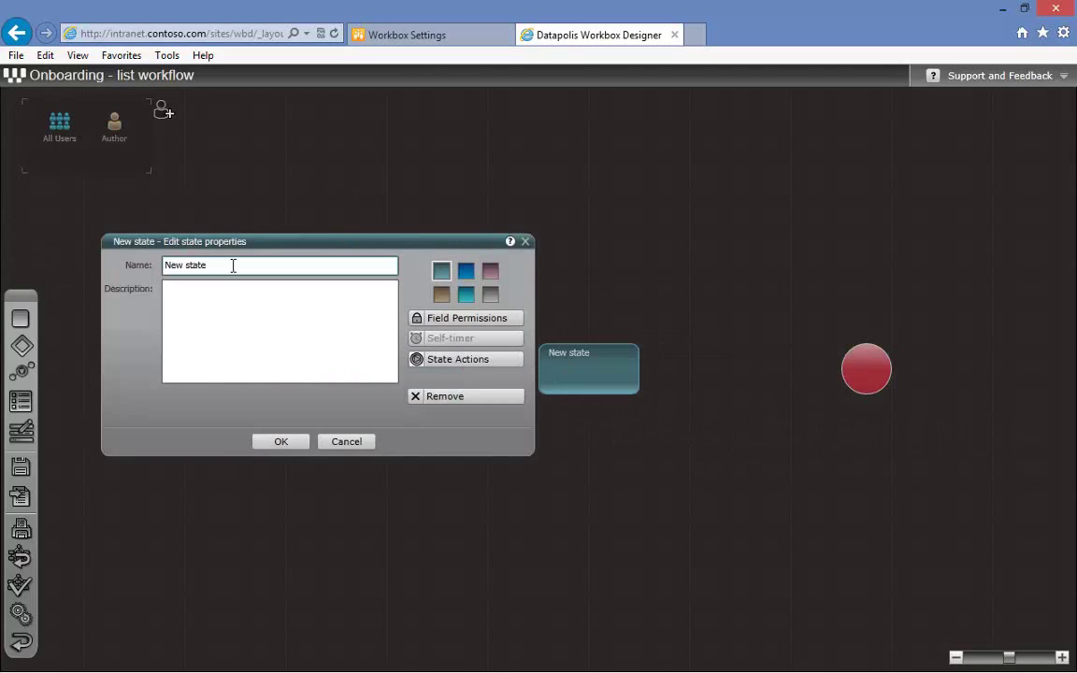
pyautogui.moveTo(233, 266); pyautogui.dragTo(160, 267)
pyautogui.write('Waiting for')
pyautogui.write(' coml')
pyautogui.write('plet')
pyautogui.write('og')
pyautogui.press('BackSpace')
pyautogui.write('f IT Tasks')
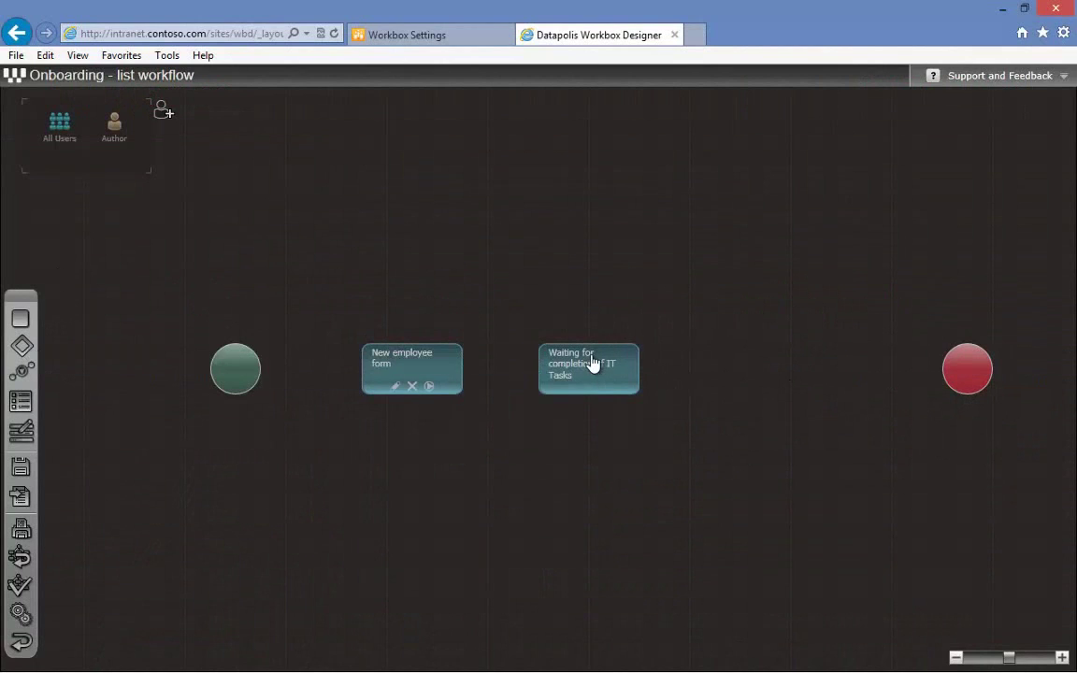
pyautogui.moveTo(591, 366); pyautogui.dragTo(616, 364)
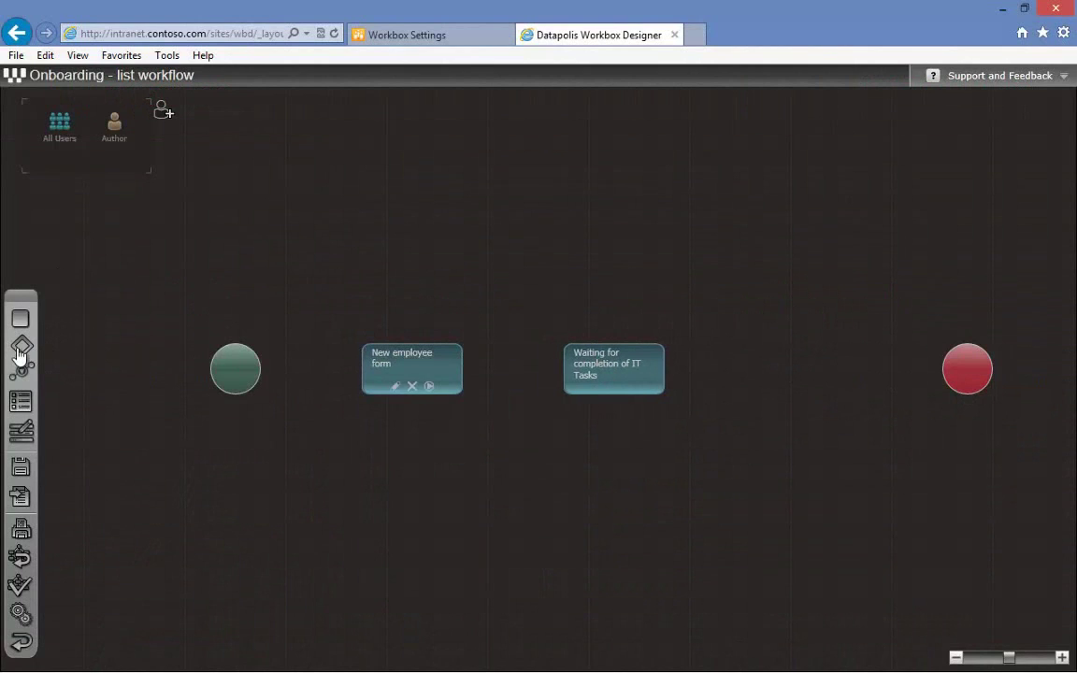
# Add a diamond decision node before the end node and connect the start node, both states and the diamond in sequence
pyautogui.moveTo(21, 348); pyautogui.dragTo(801, 380)
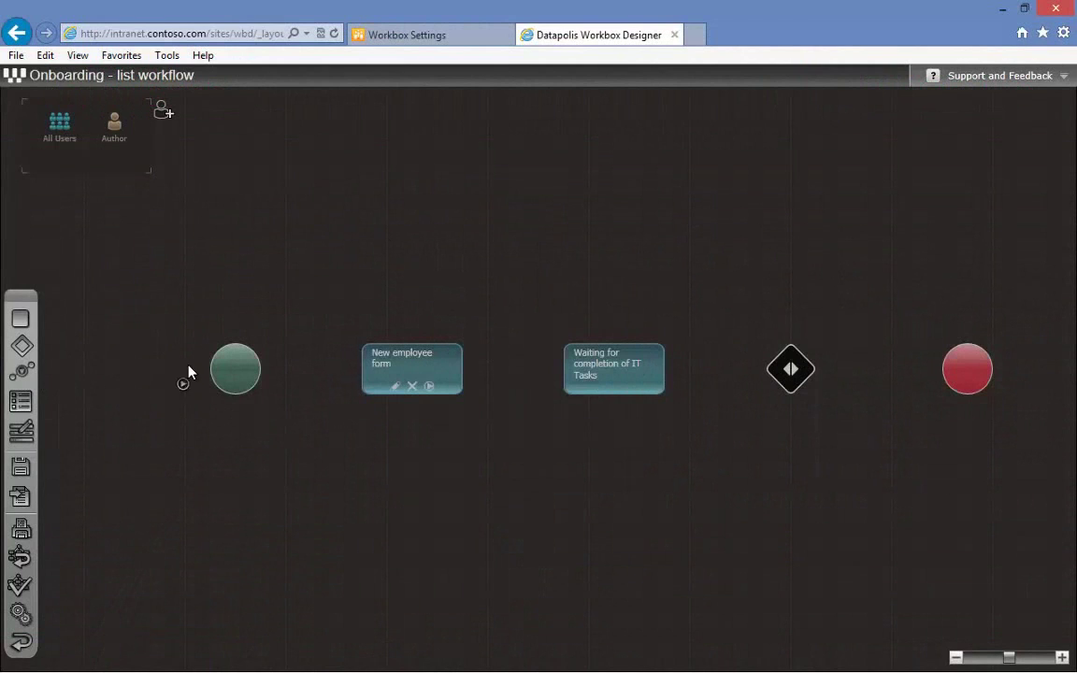
pyautogui.moveTo(233, 366); pyautogui.dragTo(366, 381)
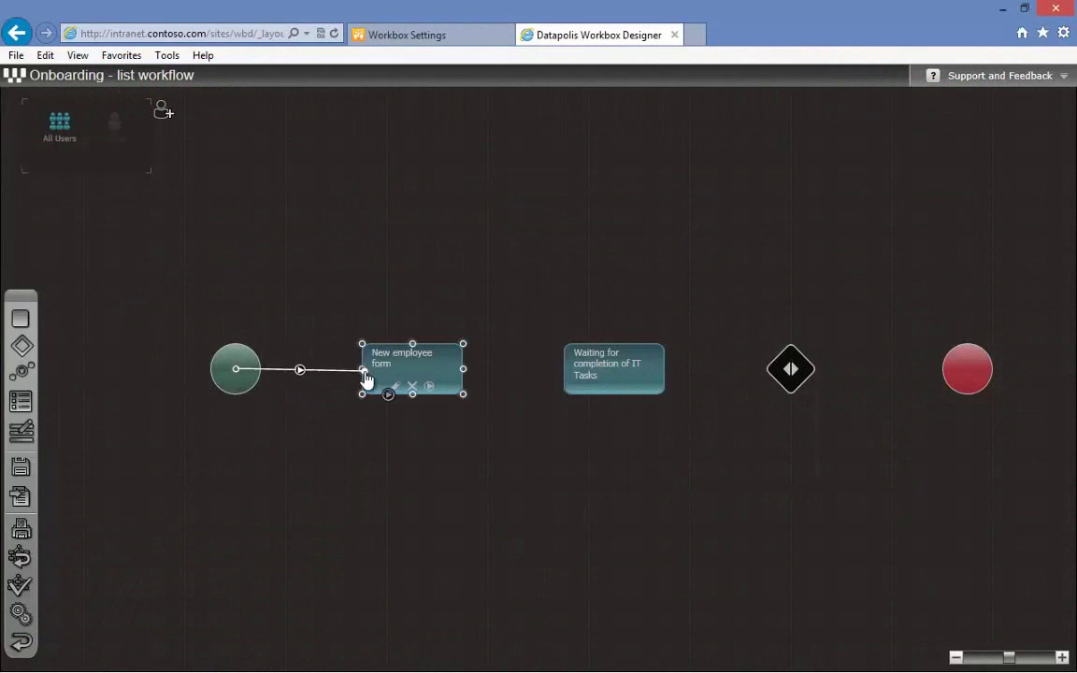
pyautogui.moveTo(463, 371); pyautogui.dragTo(572, 378)
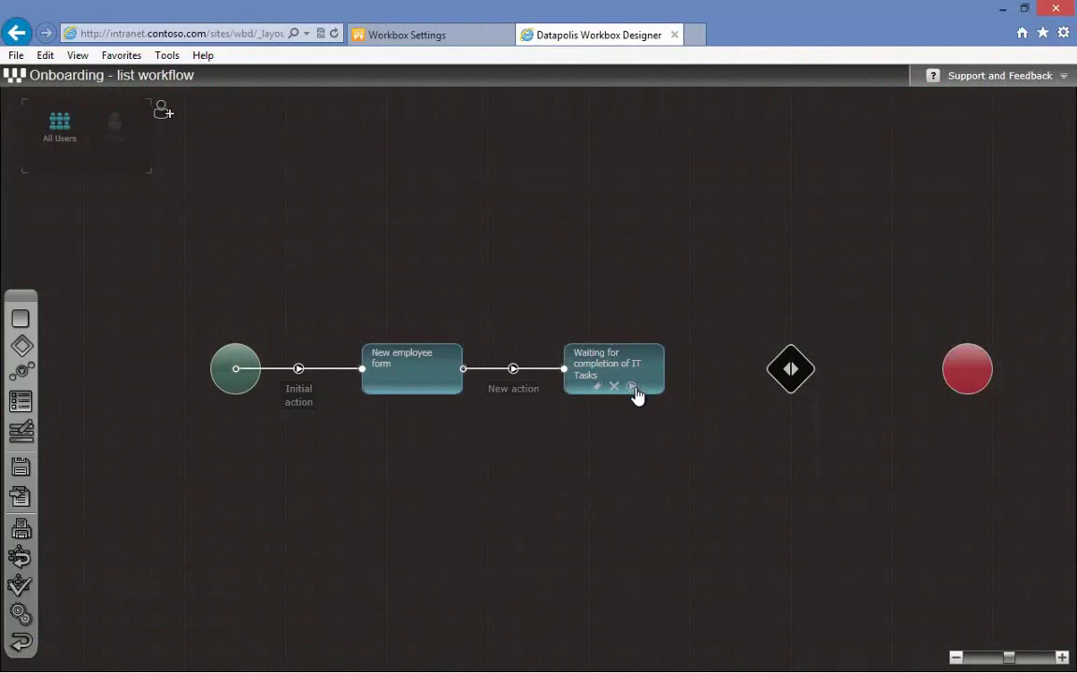
pyautogui.click(634, 388)
pyautogui.moveTo(666, 369); pyautogui.dragTo(768, 371)
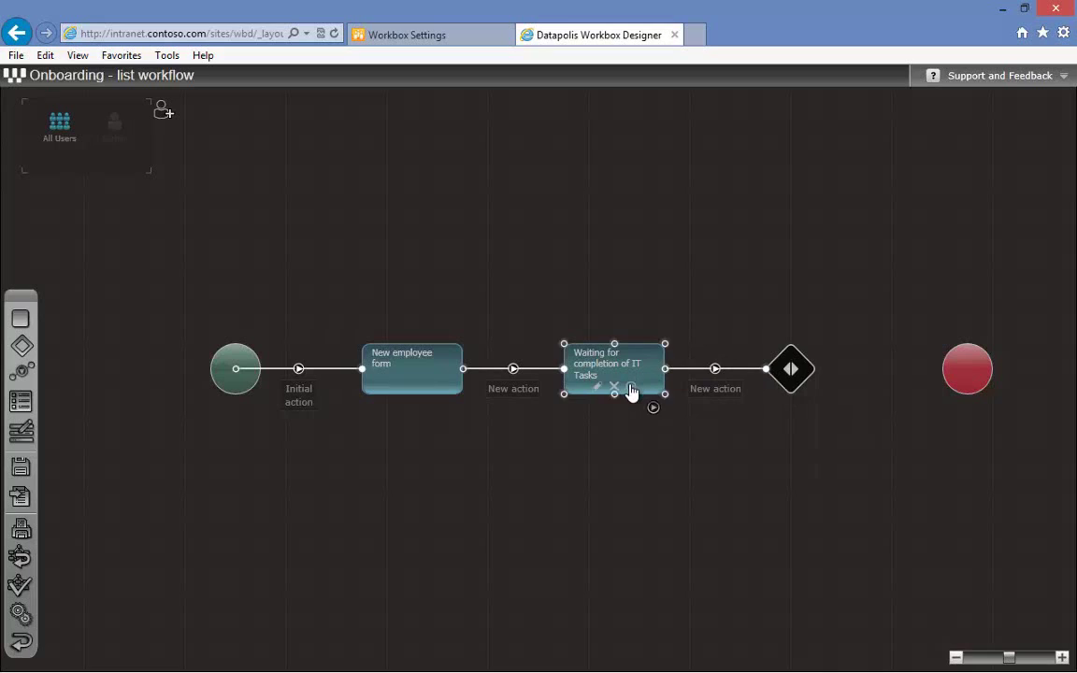
# Connect the diamond back to the waiting state with a bent line routed above them, and connect the diamond to the end node
pyautogui.moveTo(791, 347); pyautogui.dragTo(625, 353)
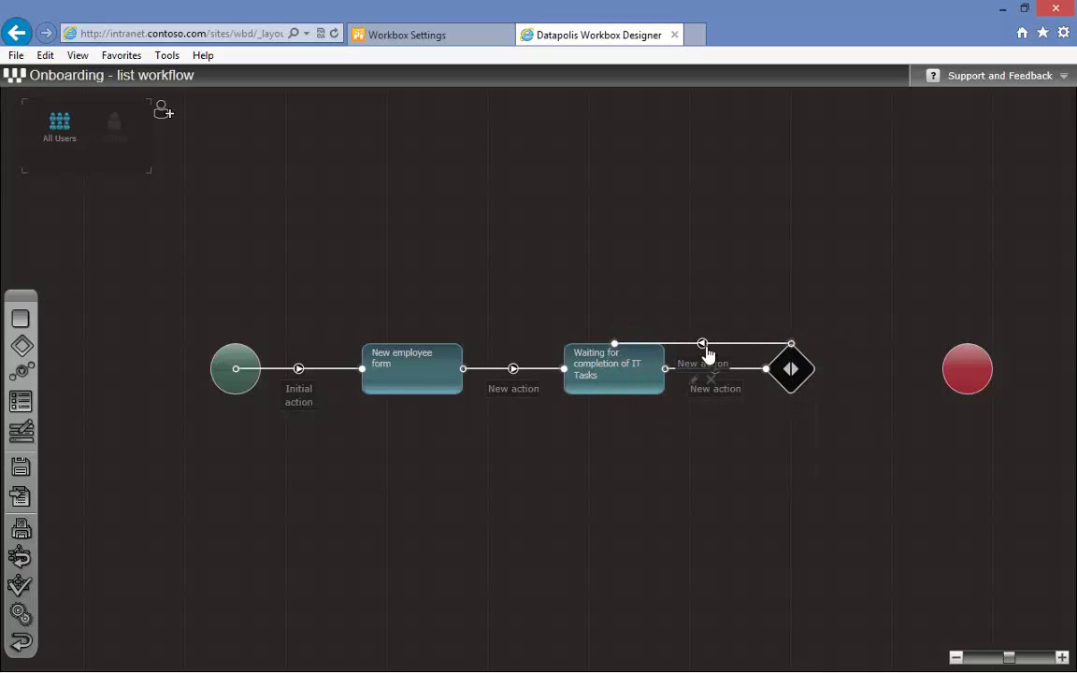
pyautogui.moveTo(701, 344); pyautogui.dragTo(791, 269)
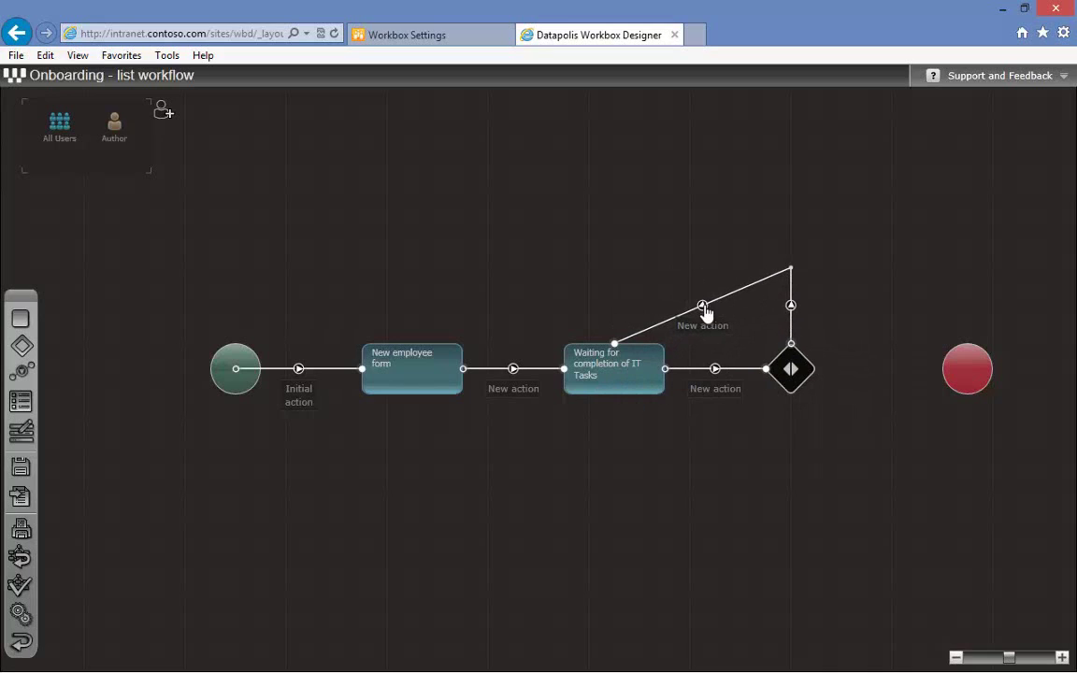
pyautogui.moveTo(704, 304); pyautogui.dragTo(665, 270)
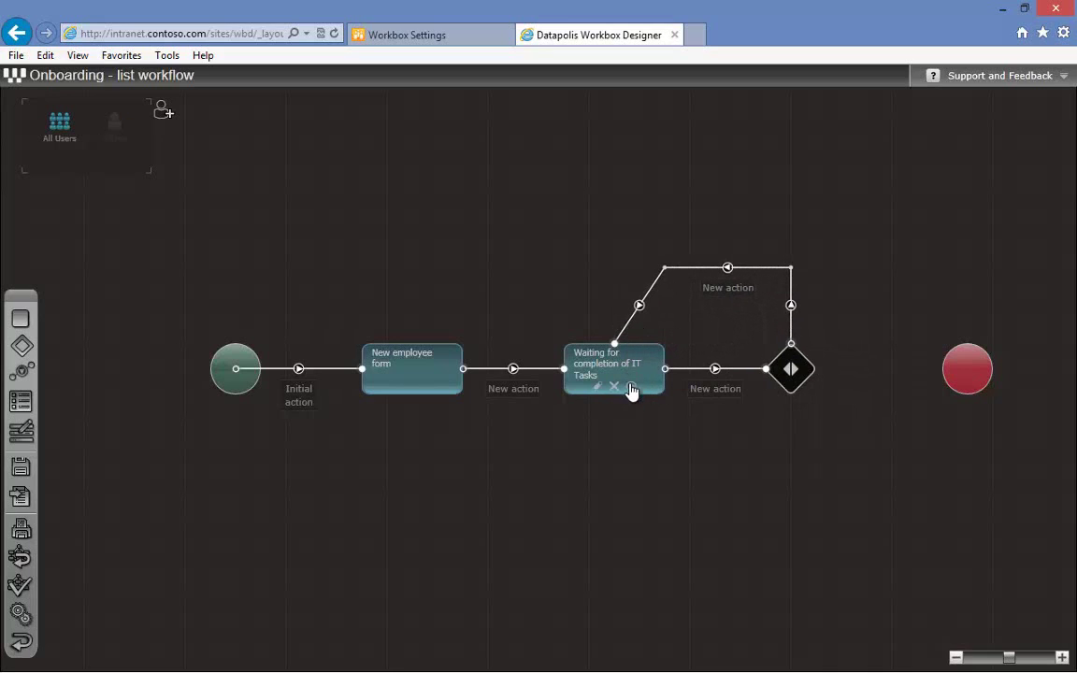
pyautogui.moveTo(816, 369); pyautogui.dragTo(972, 384)
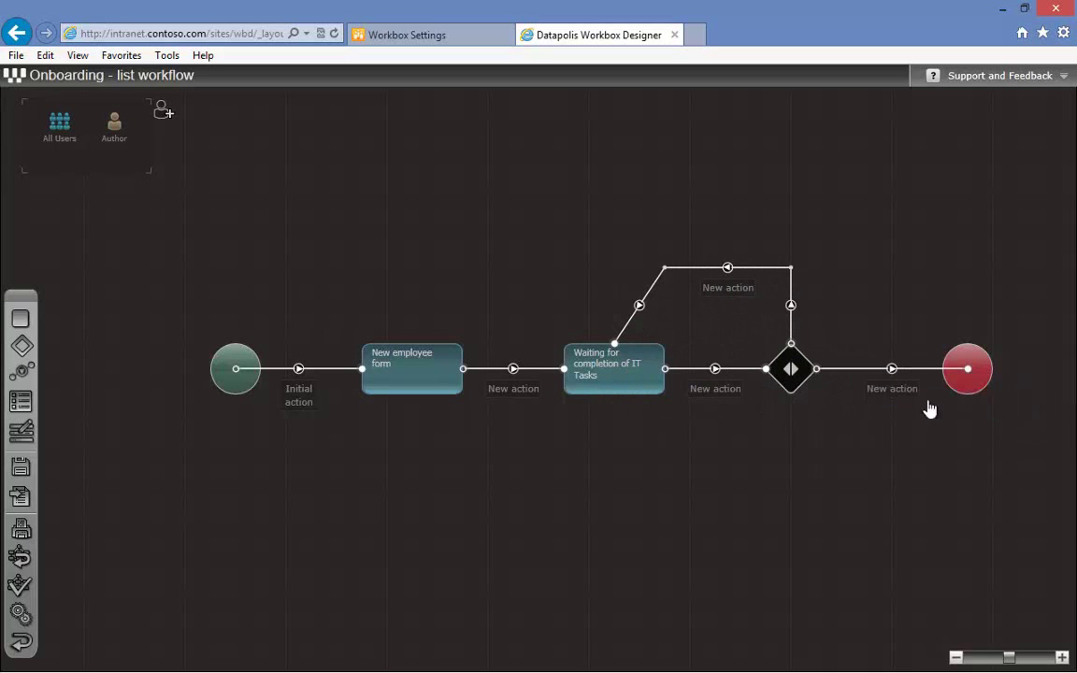
# Name the action between the New employee form and waiting states "Submit tasks to IT department"
pyautogui.doubleClick(524, 393)
pyautogui.moveTo(213, 265); pyautogui.dragTo(143, 268)
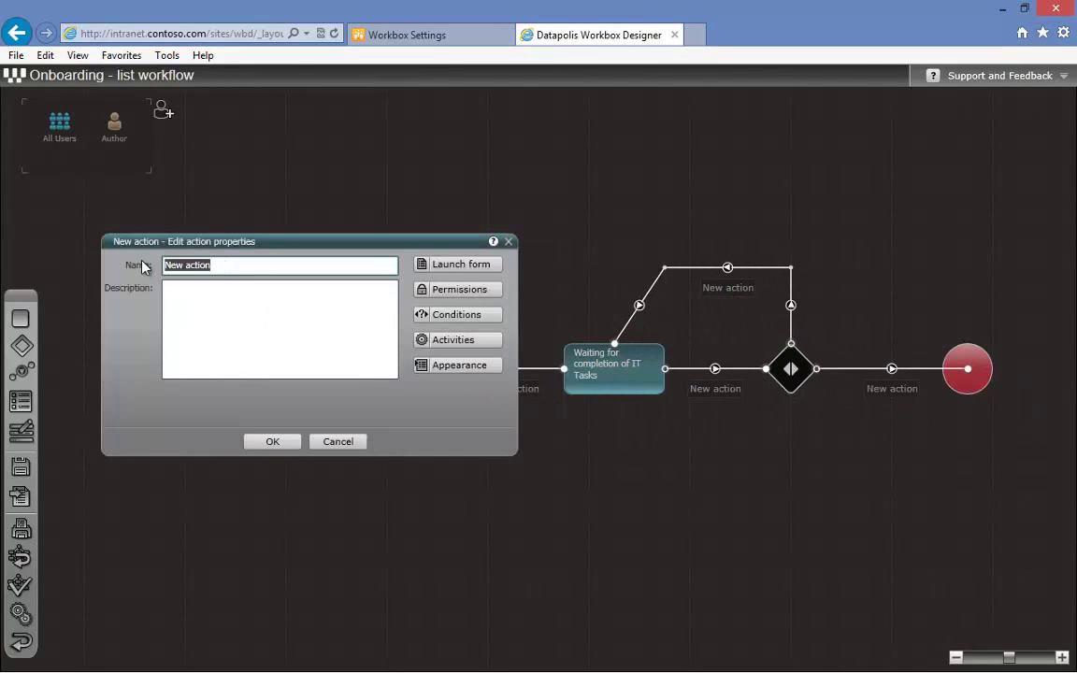
pyautogui.write('Submit tasks to IT departm')
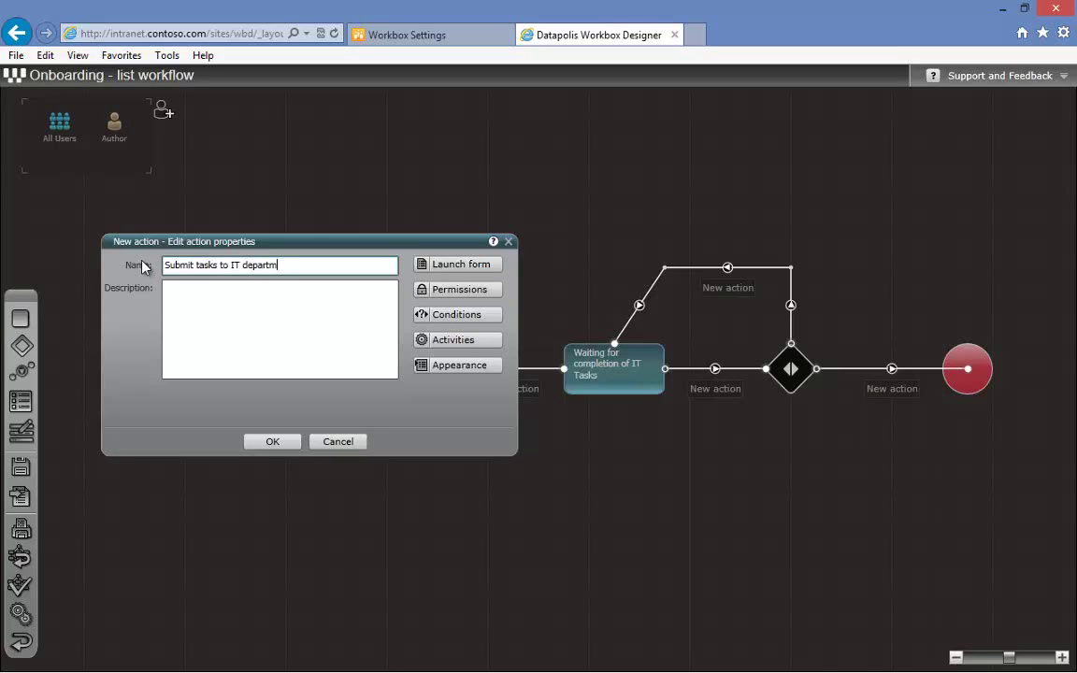
pyautogui.write('nt')
pyautogui.press('Left')
pyautogui.press('Left')
pyautogui.write('e')
pyautogui.press('Return')
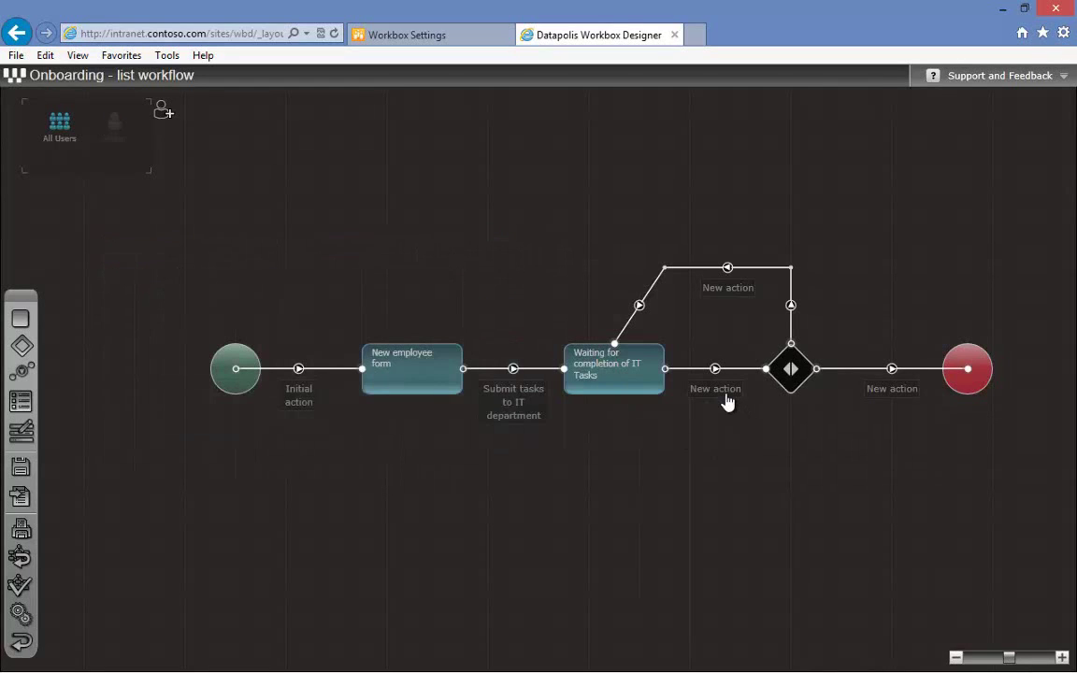
# Name the action leading from the waiting state to the diamond "Finish Task"
pyautogui.doubleClick(725, 397)
pyautogui.moveTo(231, 264); pyautogui.dragTo(65, 248)
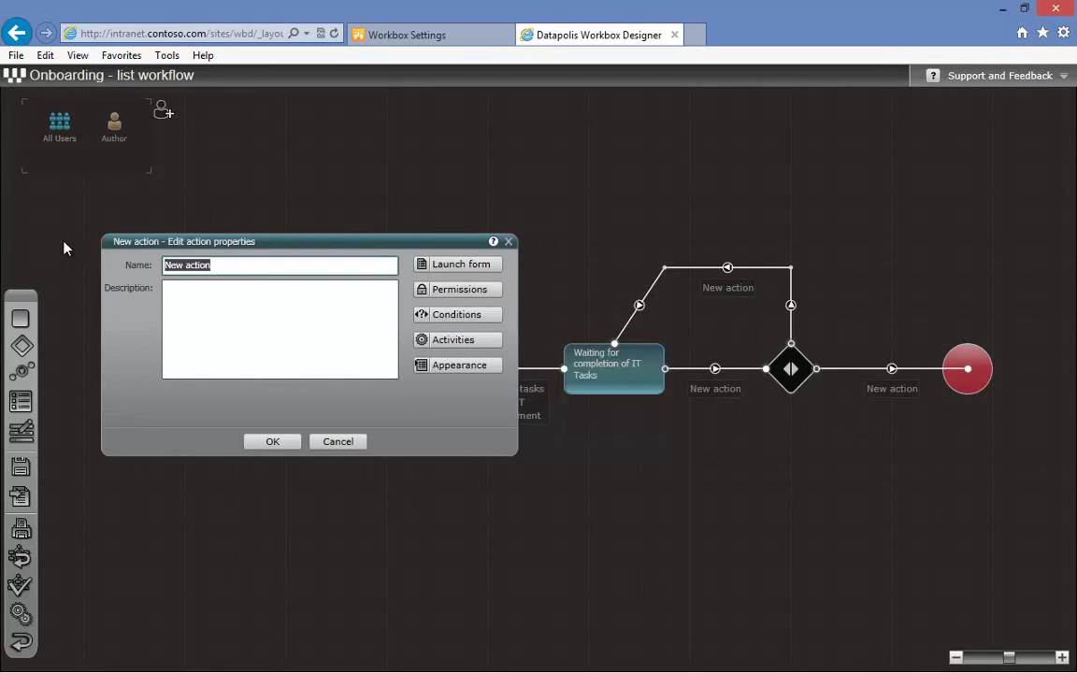
pyautogui.write('Finish Task')
pyautogui.press('Return')
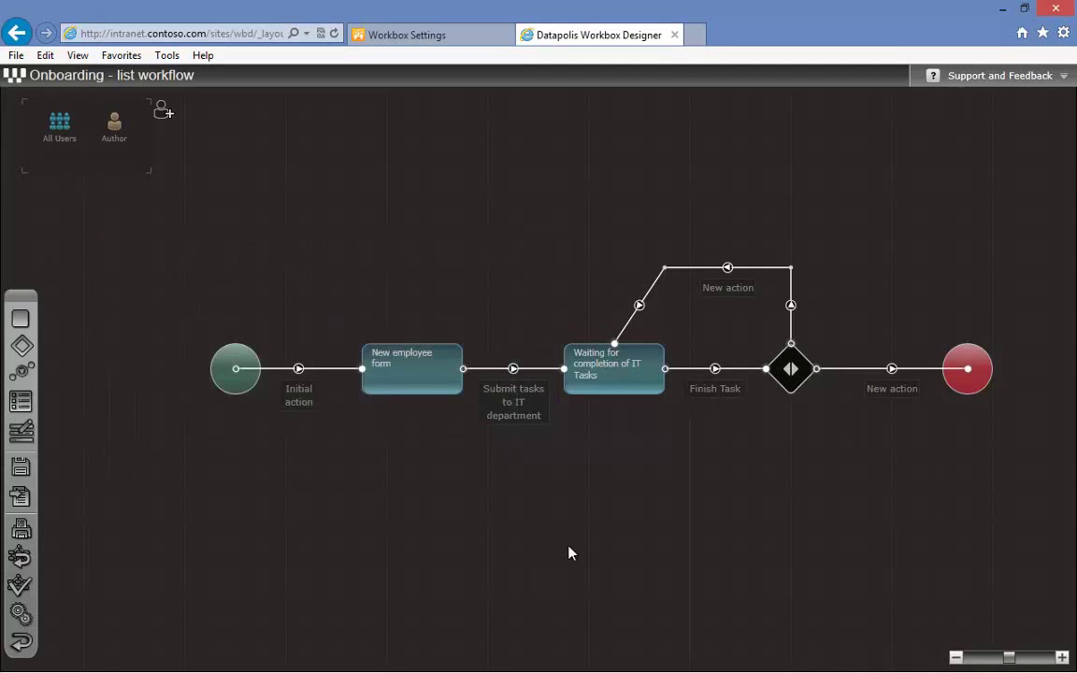
# Name the diamond's action to the end node "Onboarding completed" and its action back to the waiting state "Continue Onboarding"
pyautogui.doubleClick(888, 393)
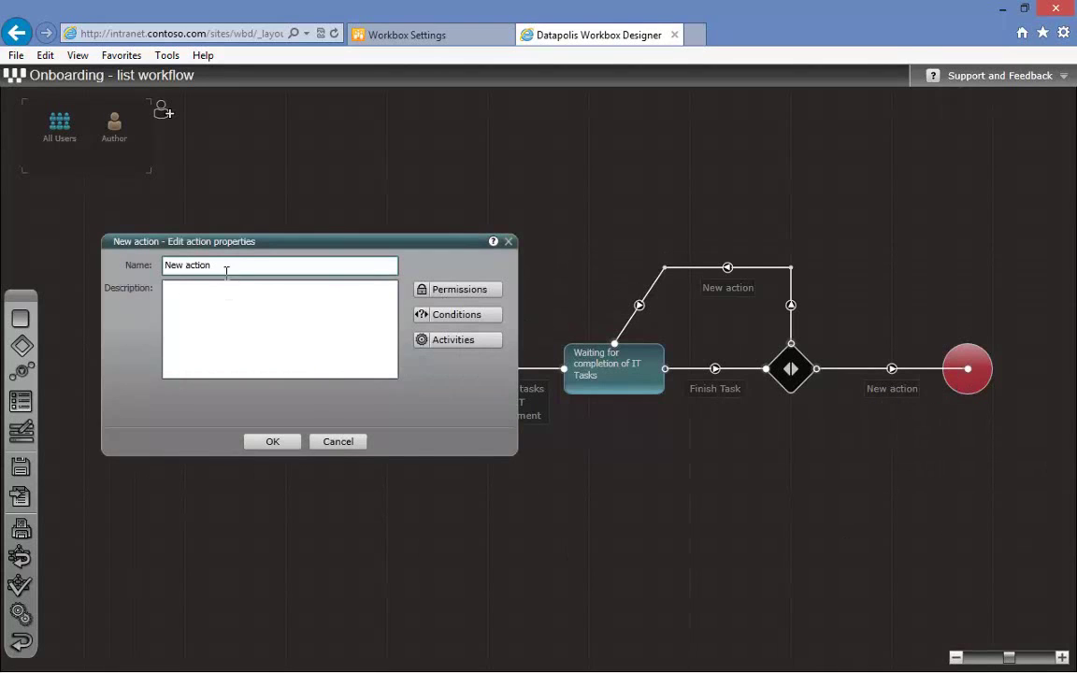
pyautogui.moveTo(224, 266); pyautogui.dragTo(158, 273)
pyautogui.write('O')
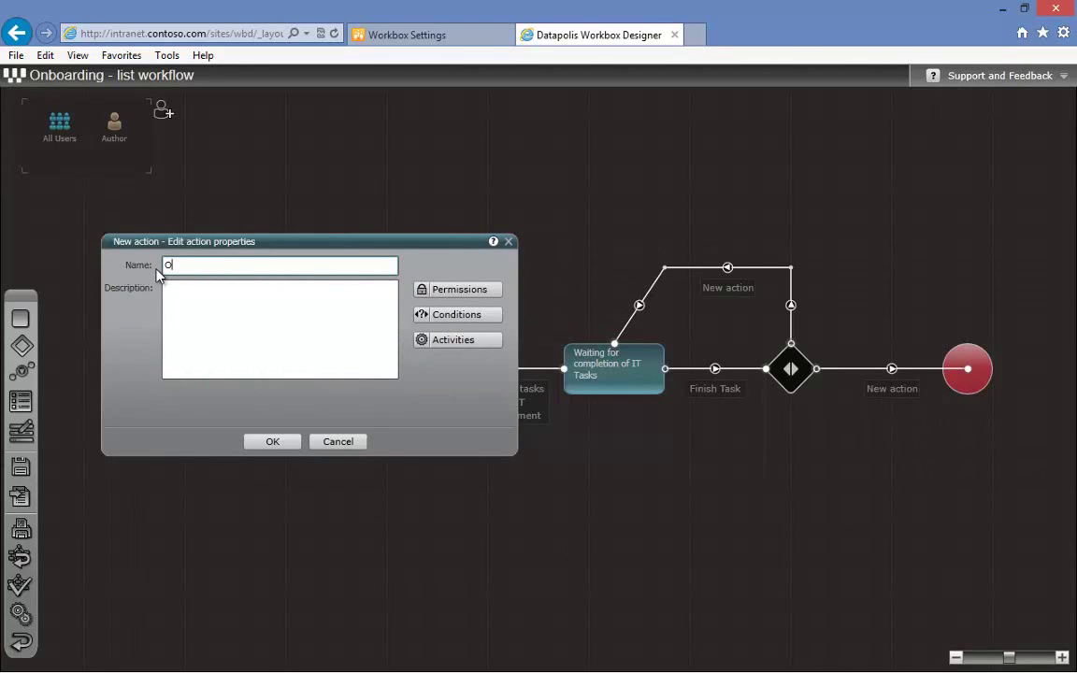
pyautogui.write('nboarding completed')
pyautogui.press('Return')
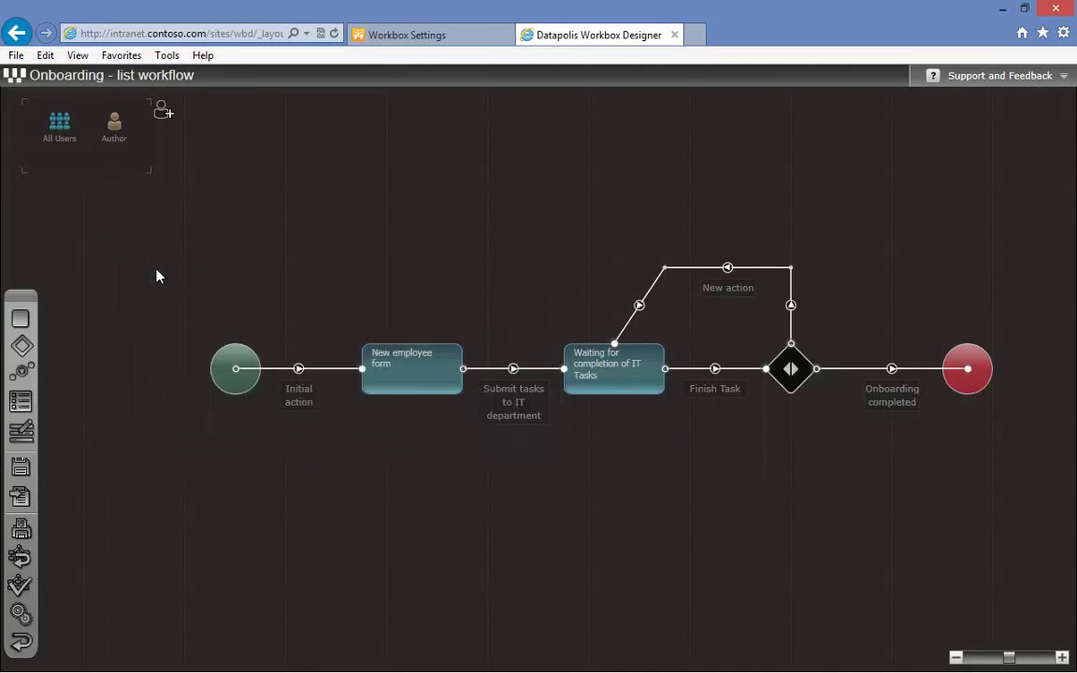
pyautogui.doubleClick(729, 291)
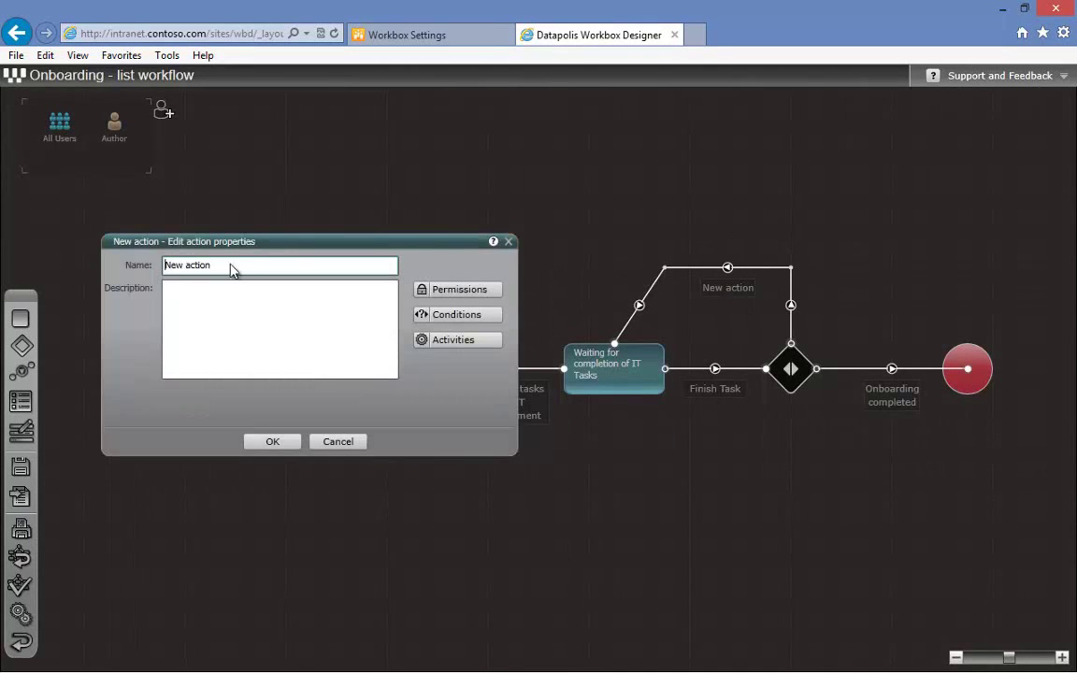
pyautogui.moveTo(233, 263); pyautogui.dragTo(145, 254)
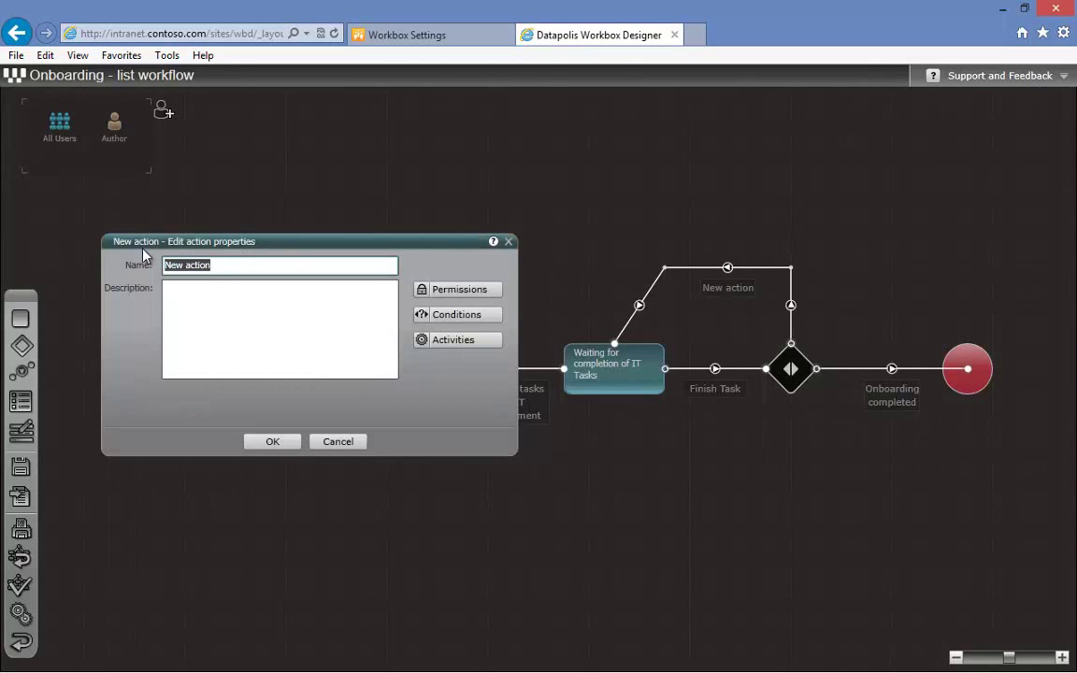
pyautogui.write('Continue Onboarding')
pyautogui.press('Return')
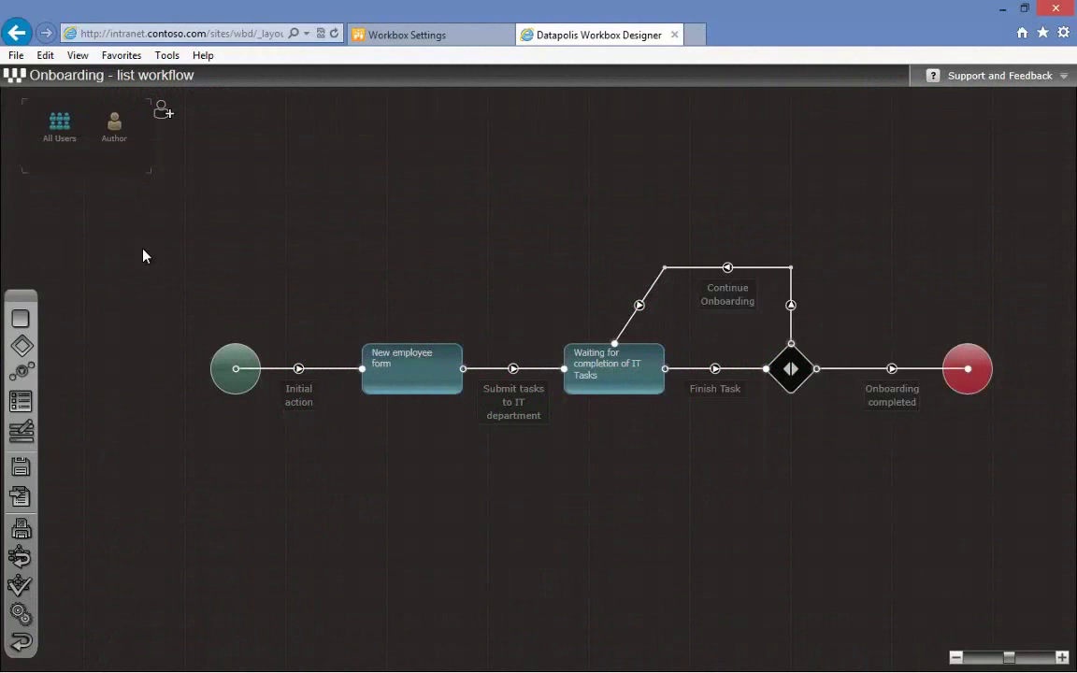
# Add an If activity to the activity diagram of the "Submit tasks to IT department" action, with the display name "Is Laptop required"
pyautogui.moveTo(515, 408)
pyautogui.doubleClick(515, 409)
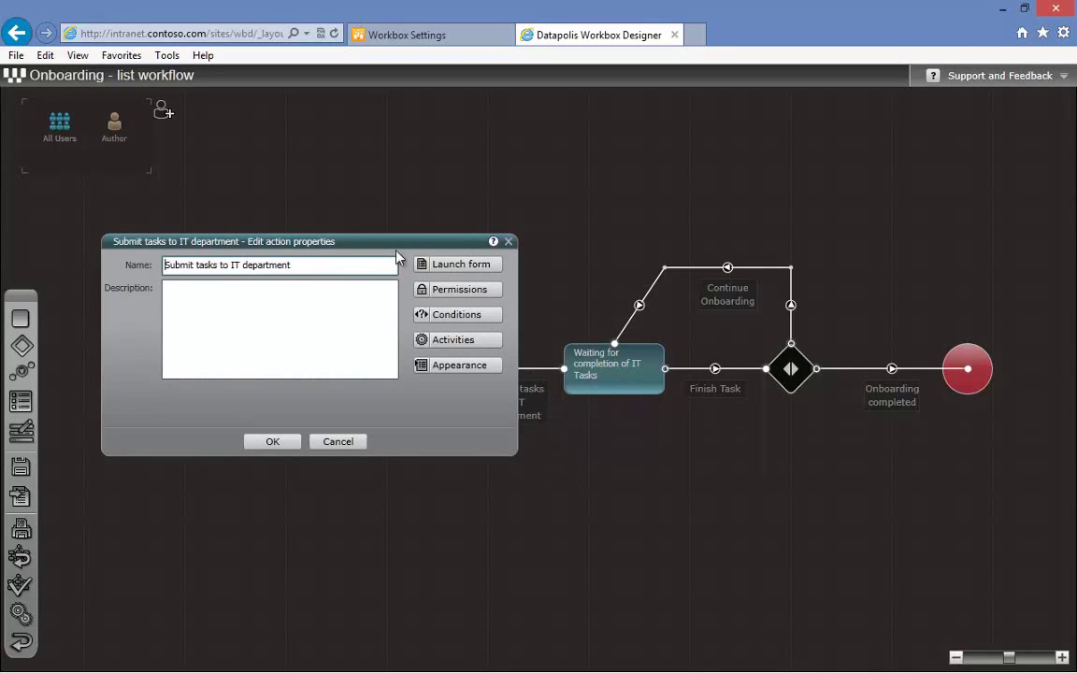
pyautogui.click(469, 343)
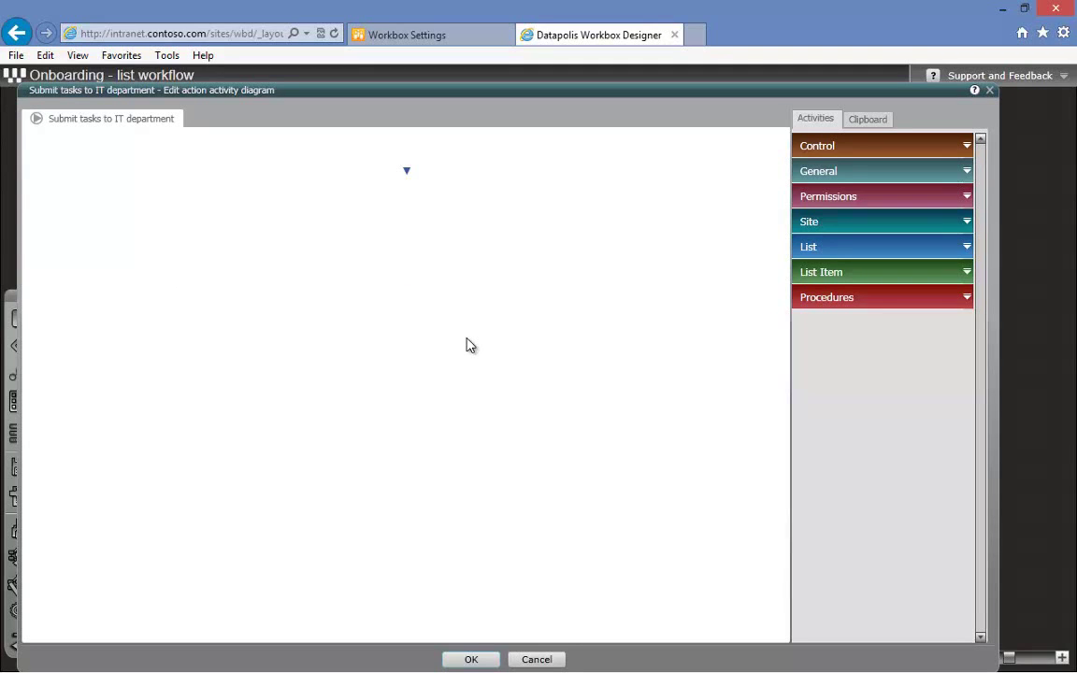
pyautogui.click(968, 149)
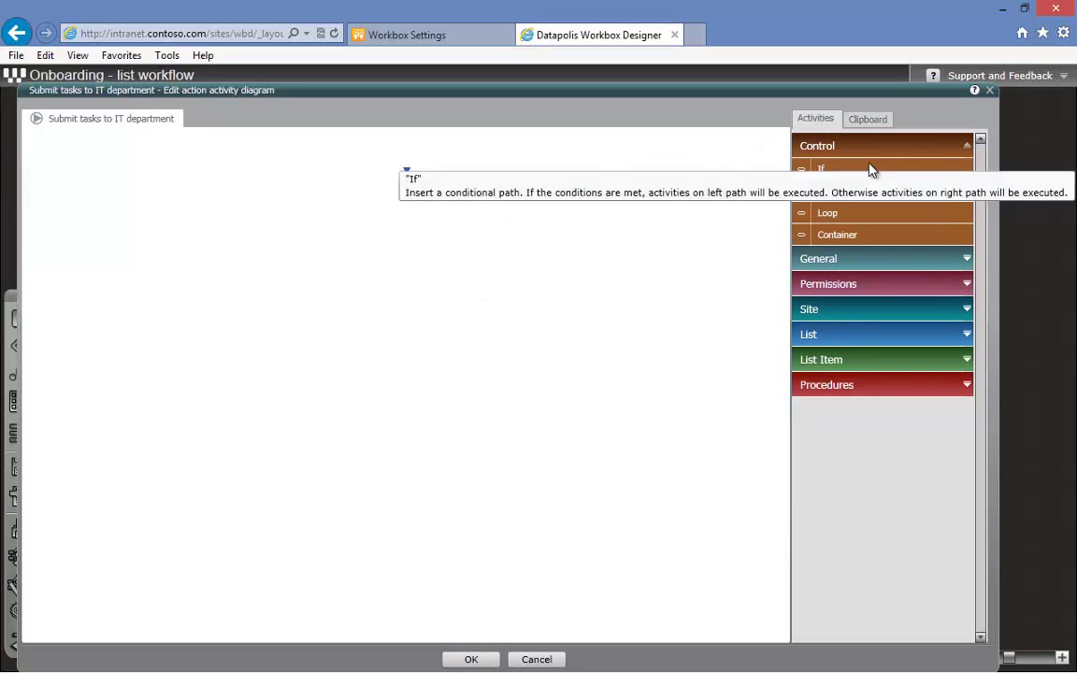
pyautogui.moveTo(865, 171); pyautogui.dragTo(406, 161)
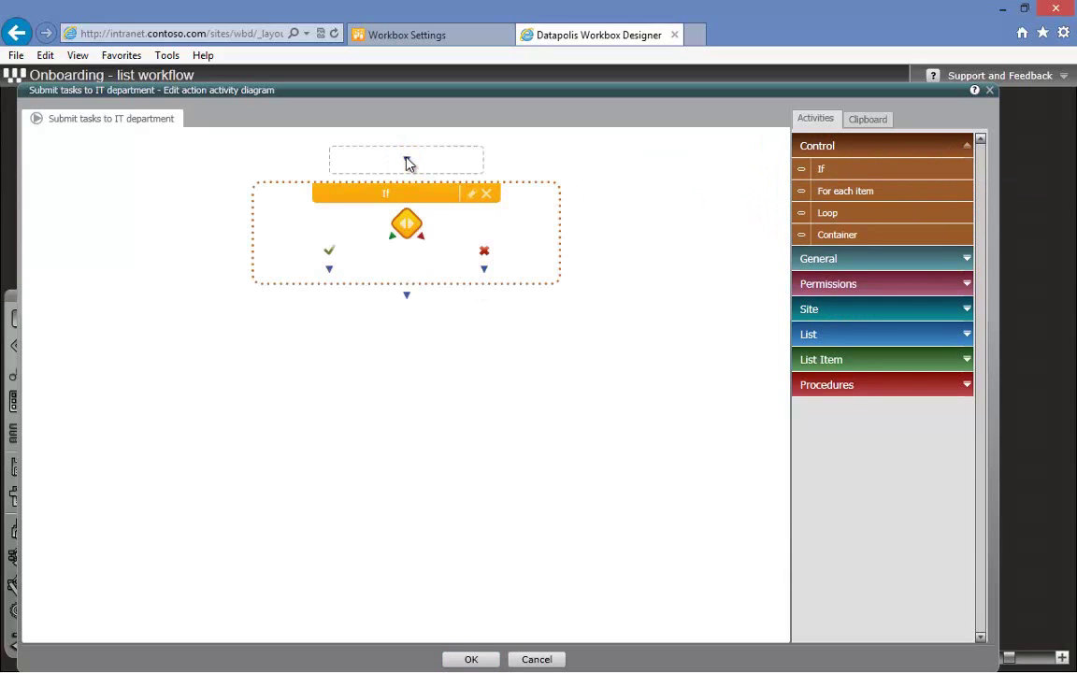
pyautogui.doubleClick(399, 204)
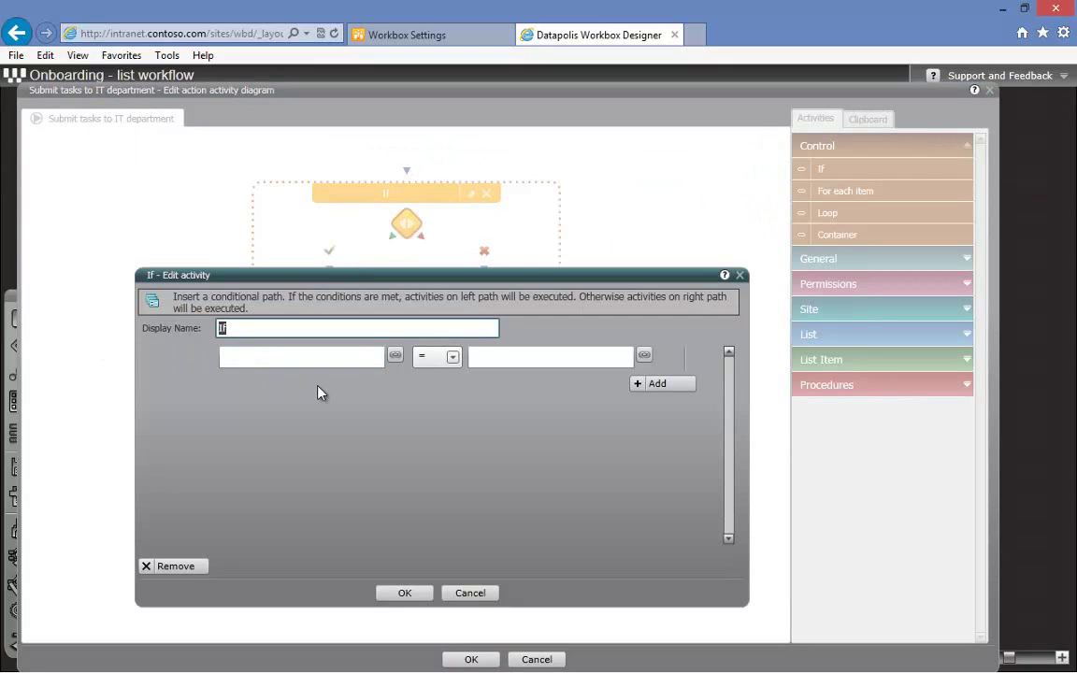
pyautogui.write('Is')
pyautogui.write(' l')
pyautogui.press('BackSpace')
pyautogui.write('Laptop required')
# Set the condition of the If activity to the current item's Laptop field equal to true
pyautogui.click(395, 357)
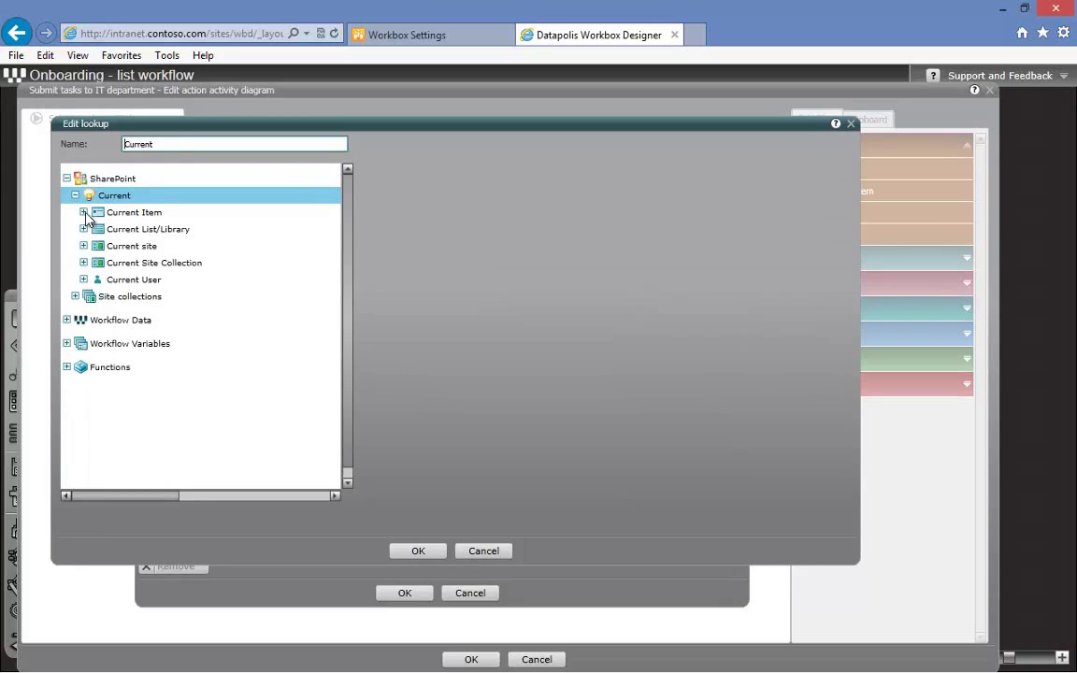
pyautogui.click(84, 213)
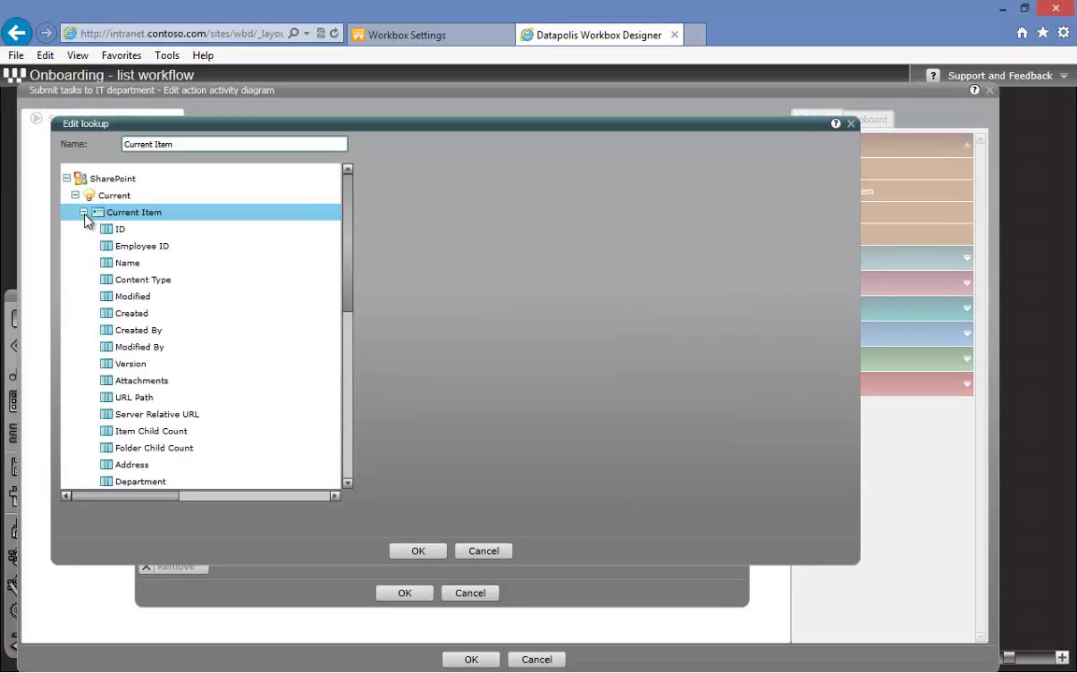
pyautogui.moveTo(355, 281); pyautogui.dragTo(341, 435)
pyautogui.moveTo(348, 299); pyautogui.dragTo(344, 173)
pyautogui.moveTo(352, 216); pyautogui.dragTo(343, 334)
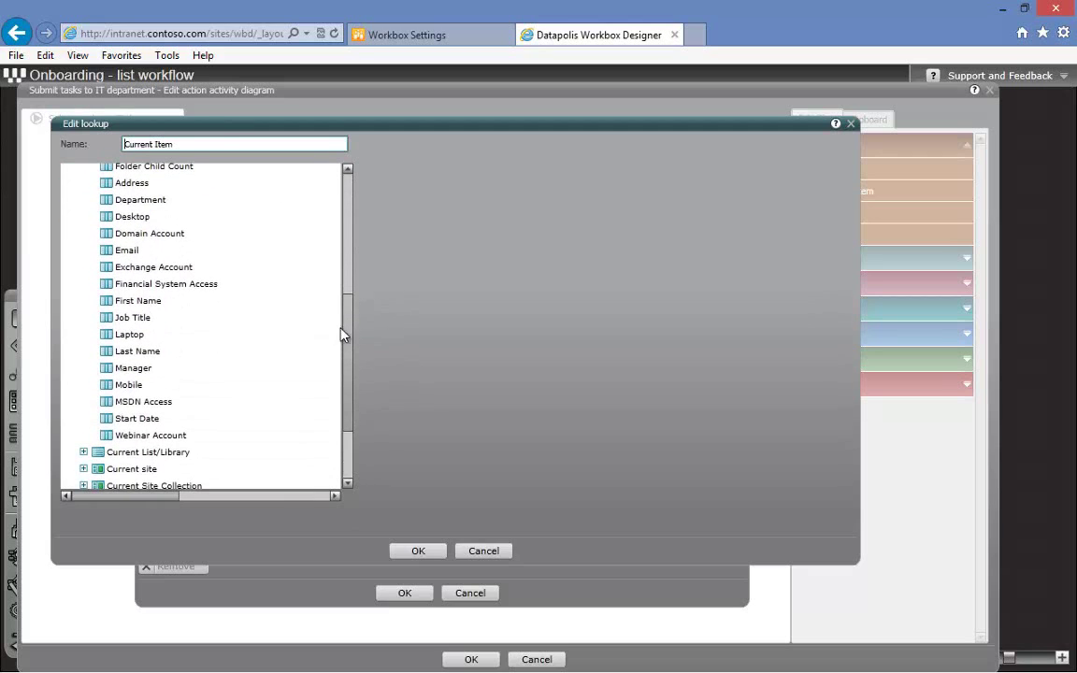
pyautogui.click(121, 336)
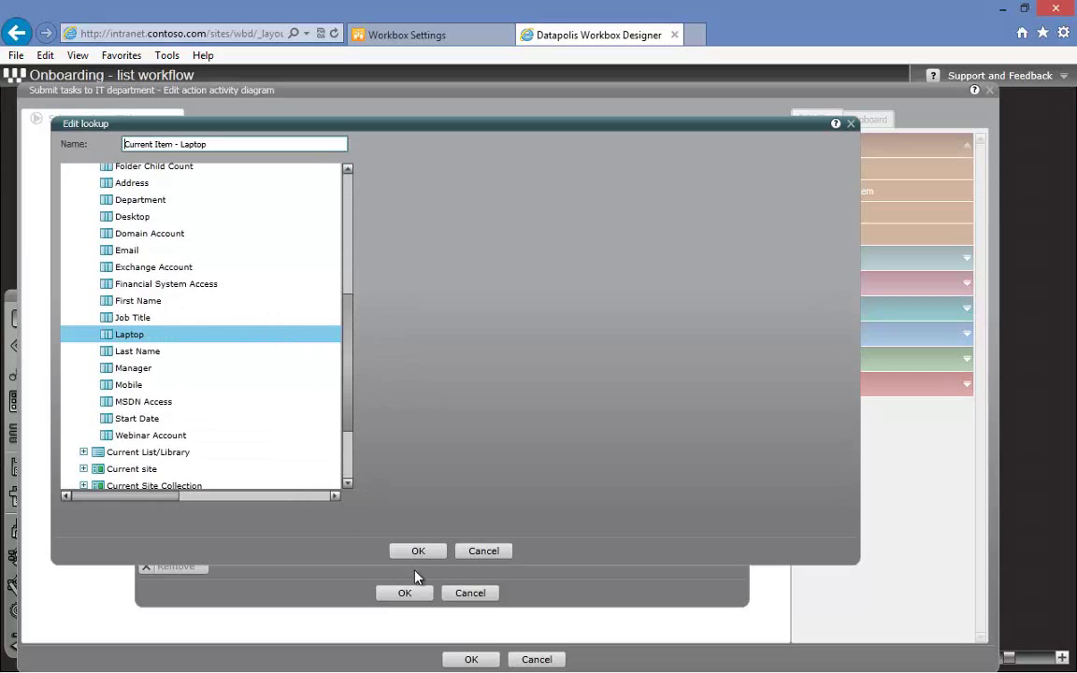
pyautogui.click(415, 553)
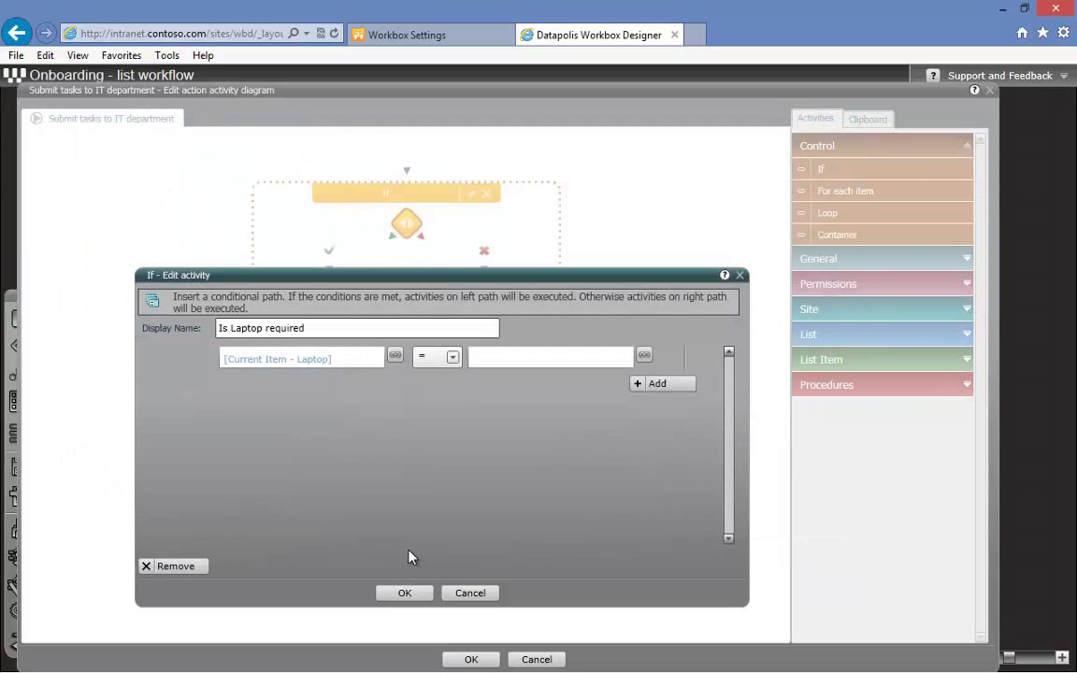
pyautogui.click(517, 359)
pyautogui.write('true')
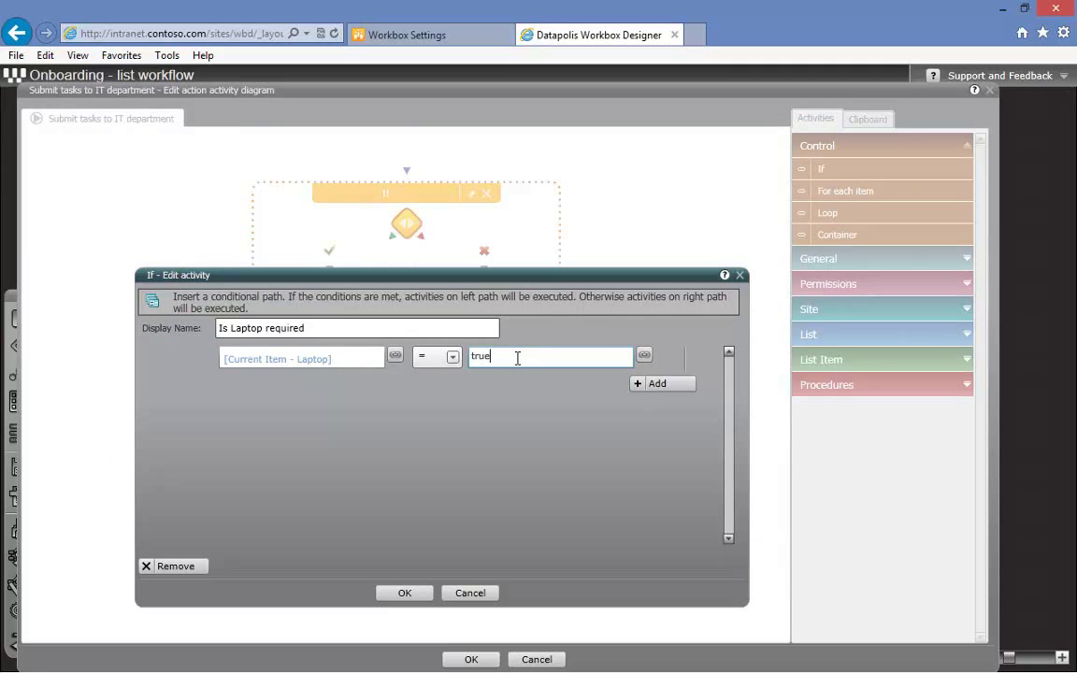
pyautogui.press('Return')
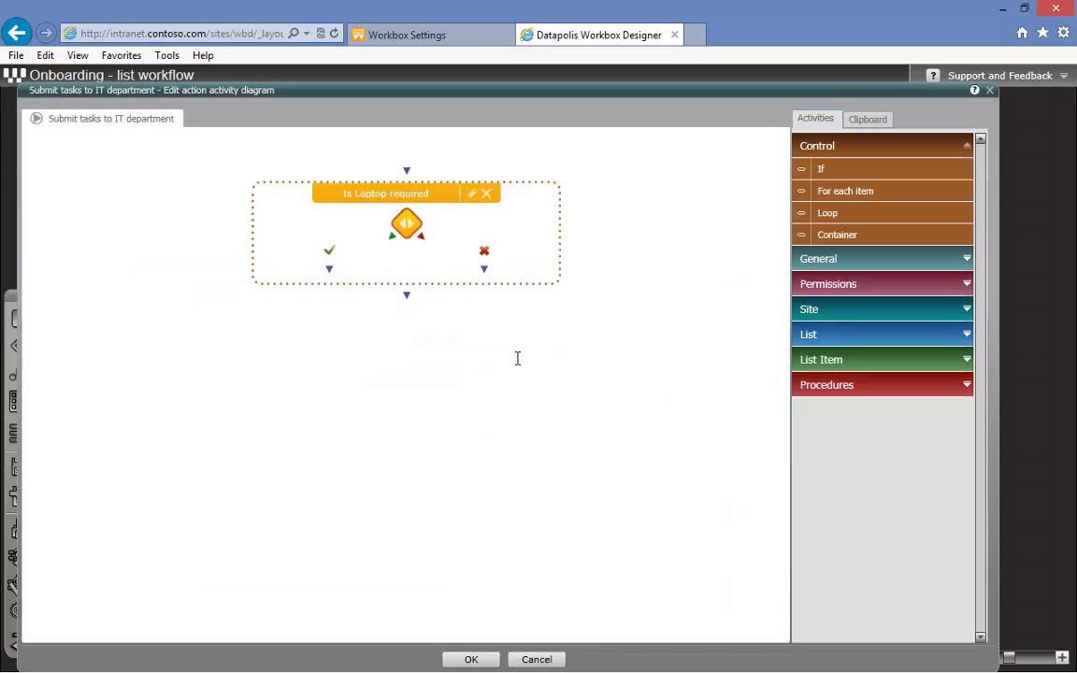
# Insert an Add item activity in the condition-met branch of "Is Laptop required" and set its display name to "Create task"
pyautogui.click(832, 364)
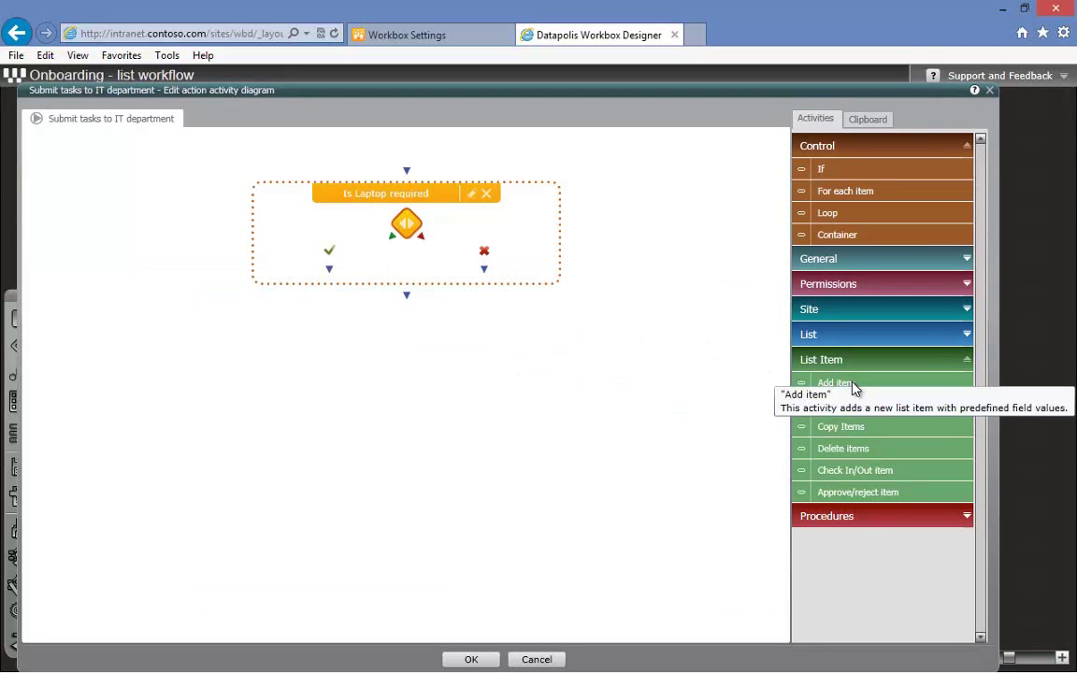
pyautogui.moveTo(854, 388); pyautogui.dragTo(337, 285)
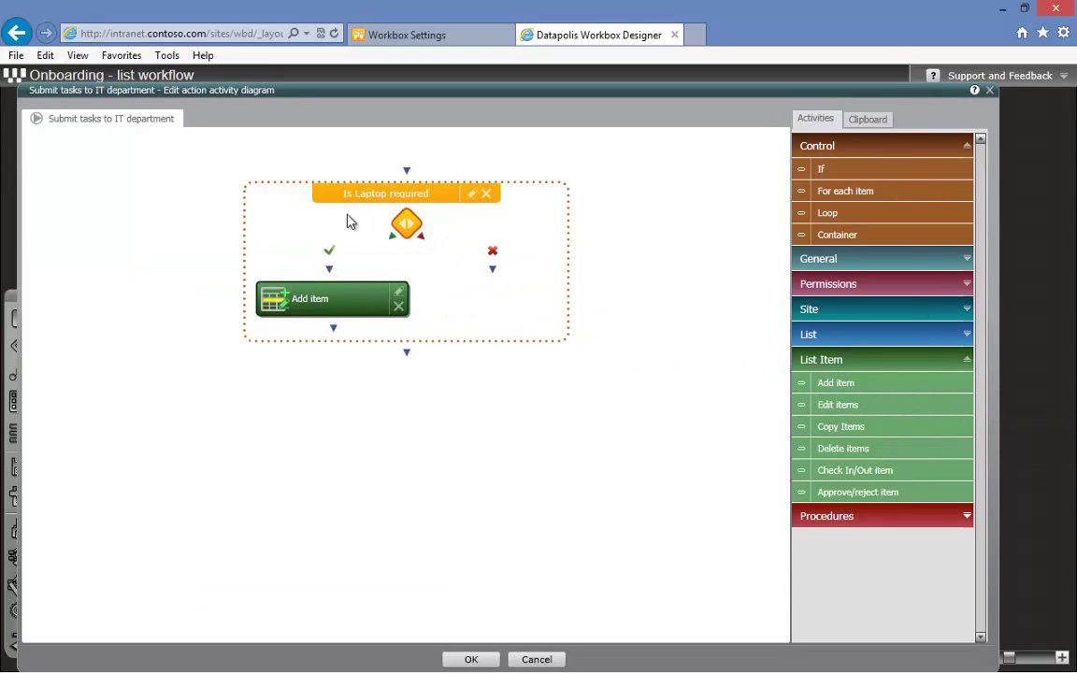
pyautogui.doubleClick(304, 299)
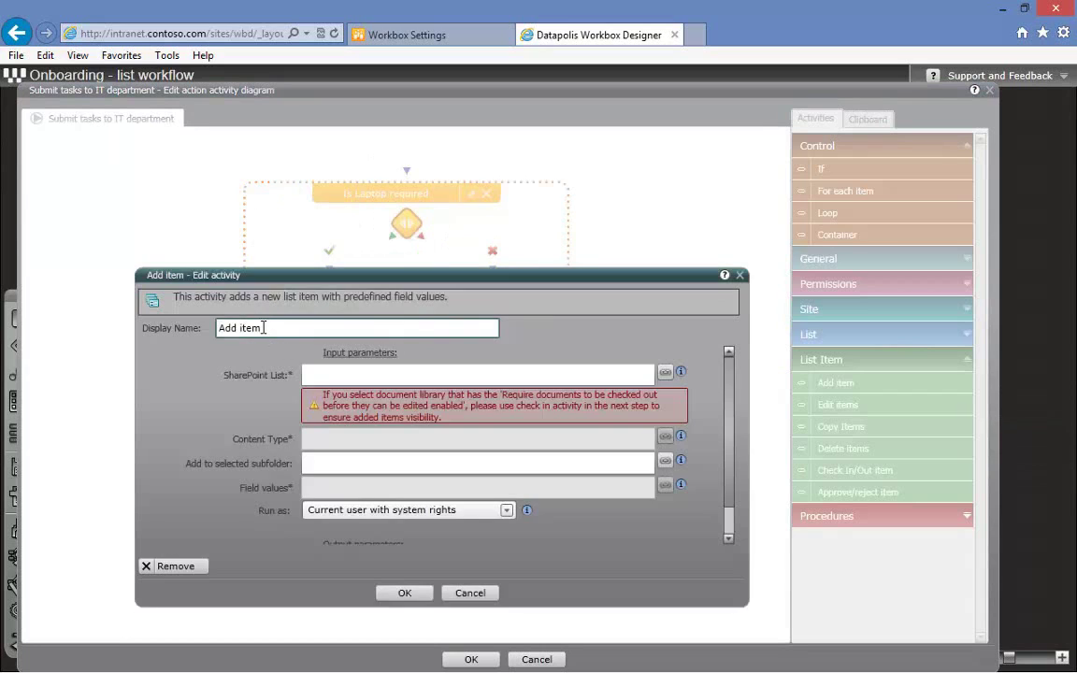
pyautogui.moveTo(263, 327); pyautogui.dragTo(173, 333)
pyautogui.write('Create task')
pyautogui.press('Return')
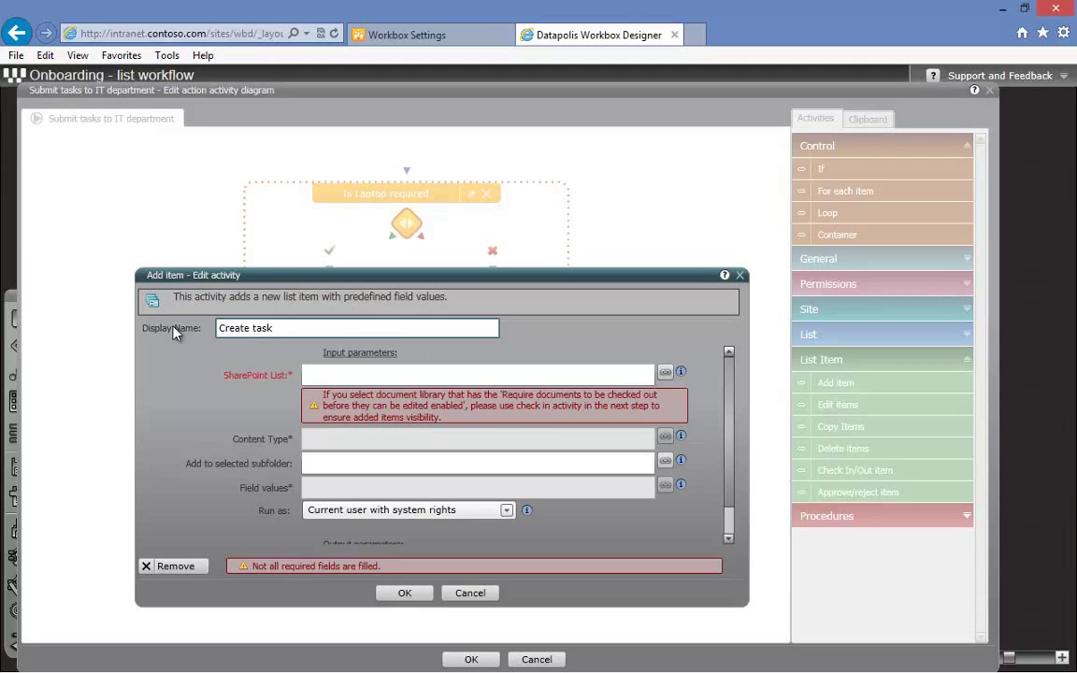
# Set the SharePoint list of the Create task activity to the current site's IT Tasks list
pyautogui.click(666, 373)
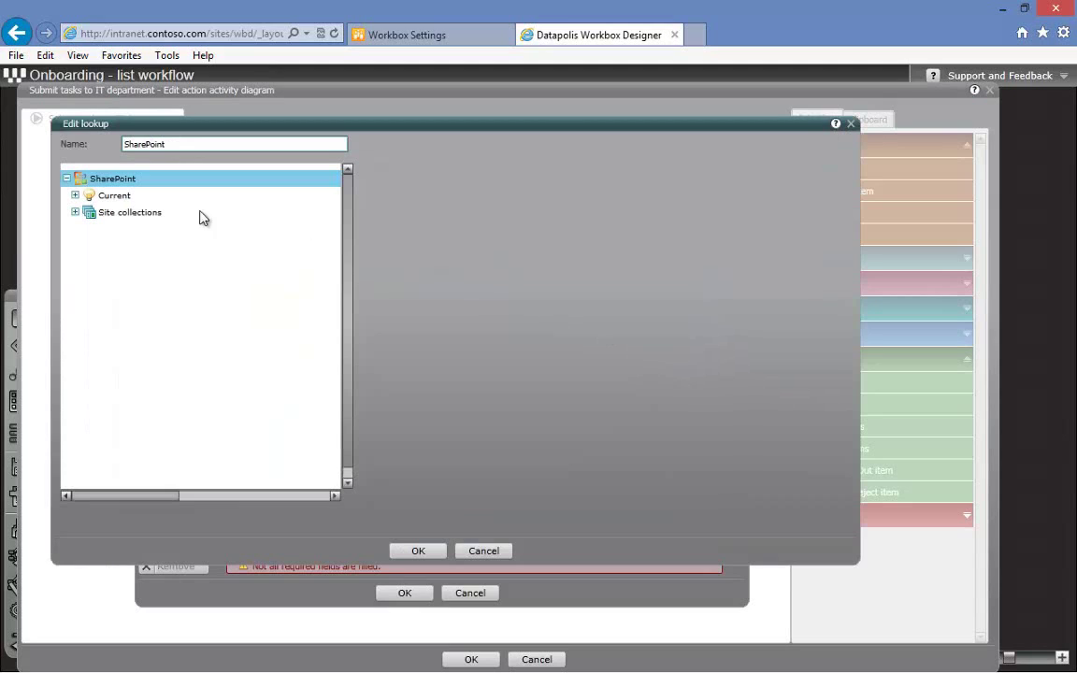
pyautogui.click(76, 196)
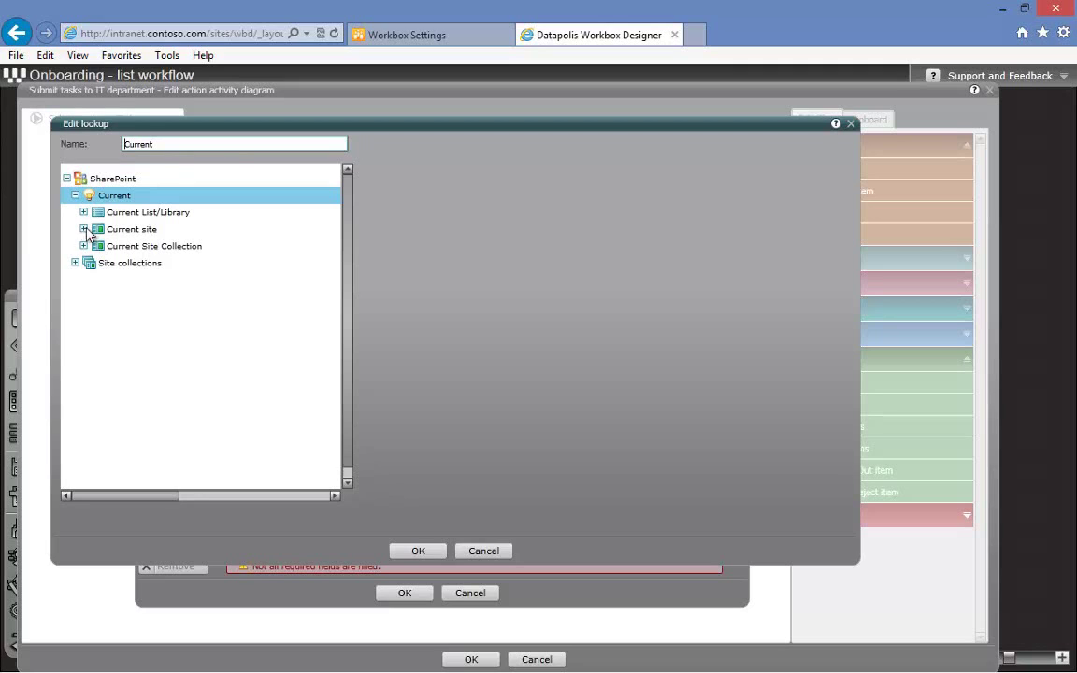
pyautogui.click(83, 230)
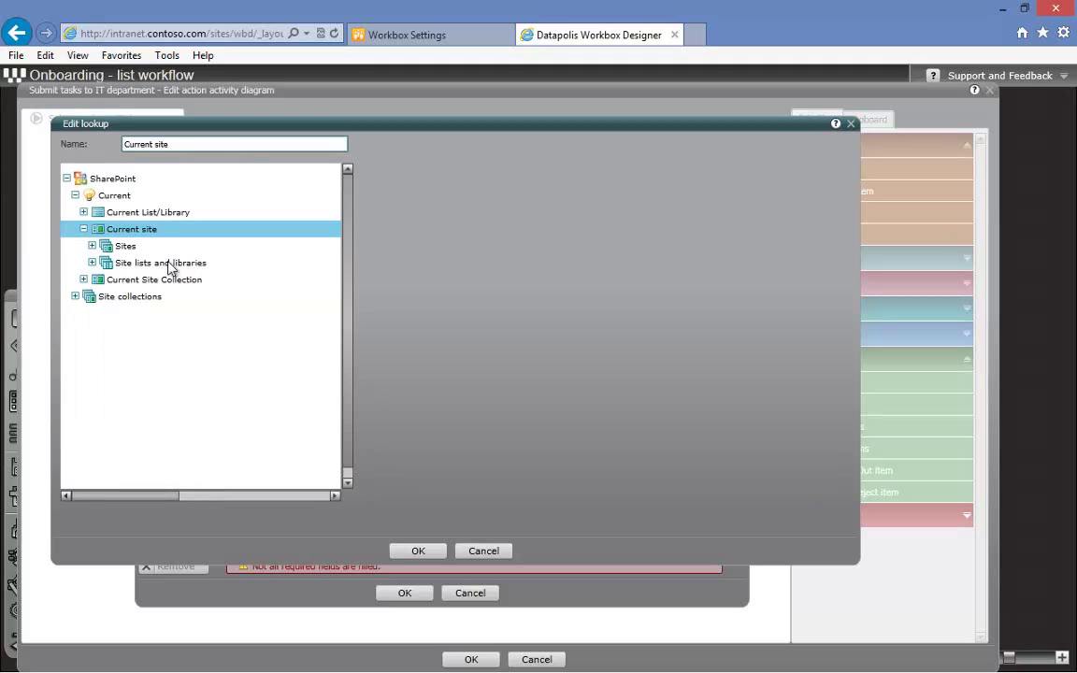
pyautogui.click(93, 264)
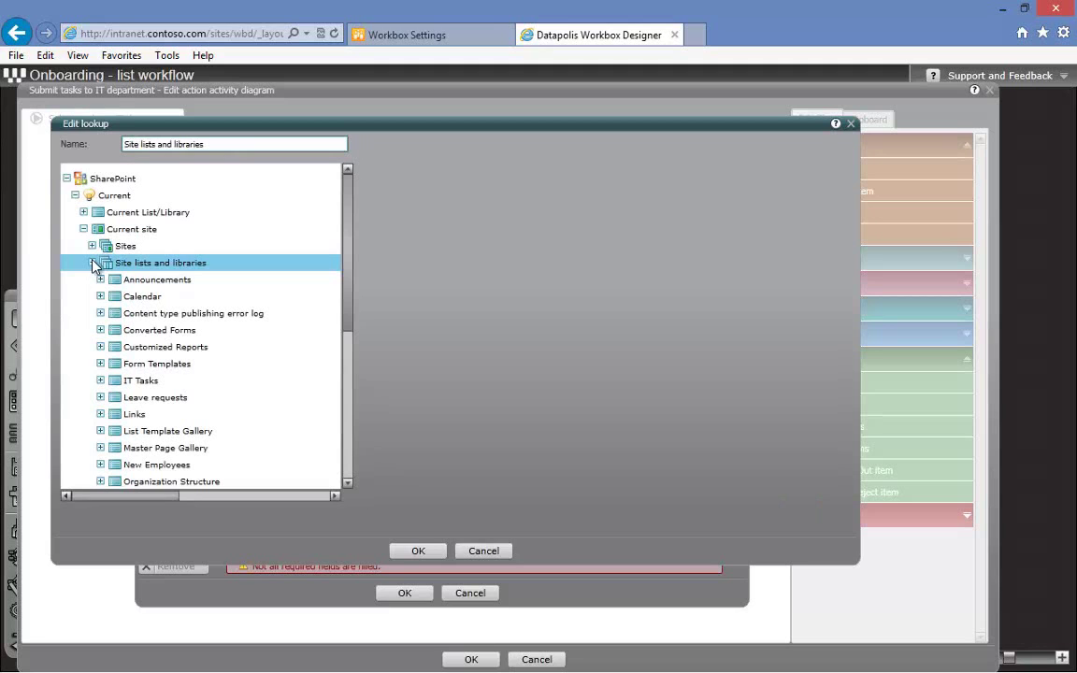
pyautogui.click(136, 383)
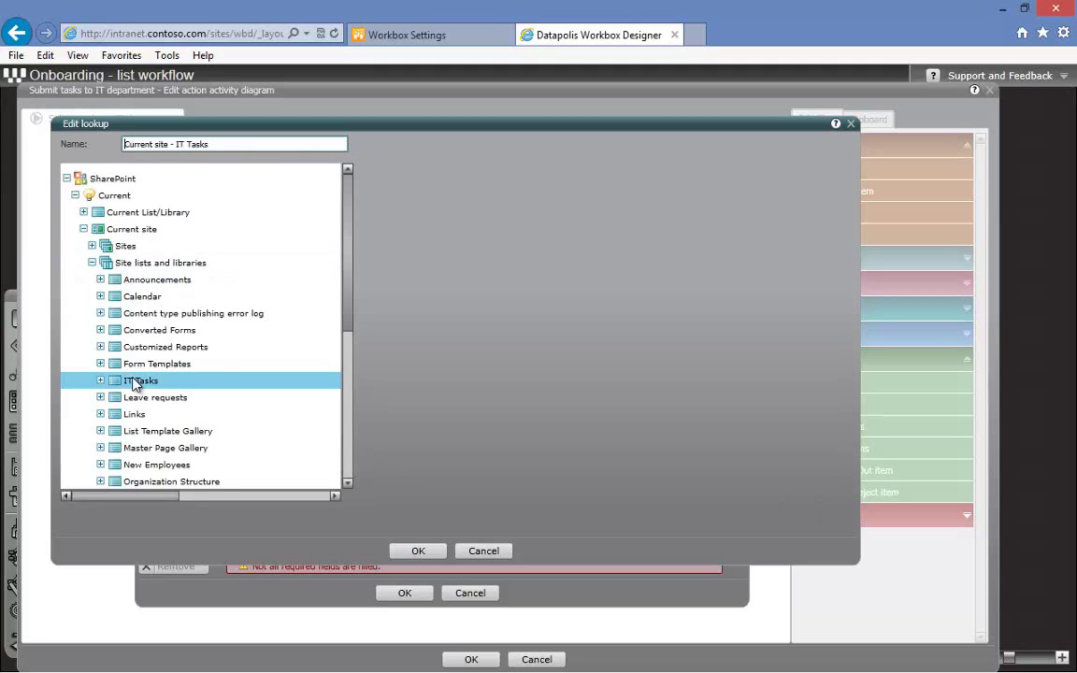
pyautogui.click(417, 552)
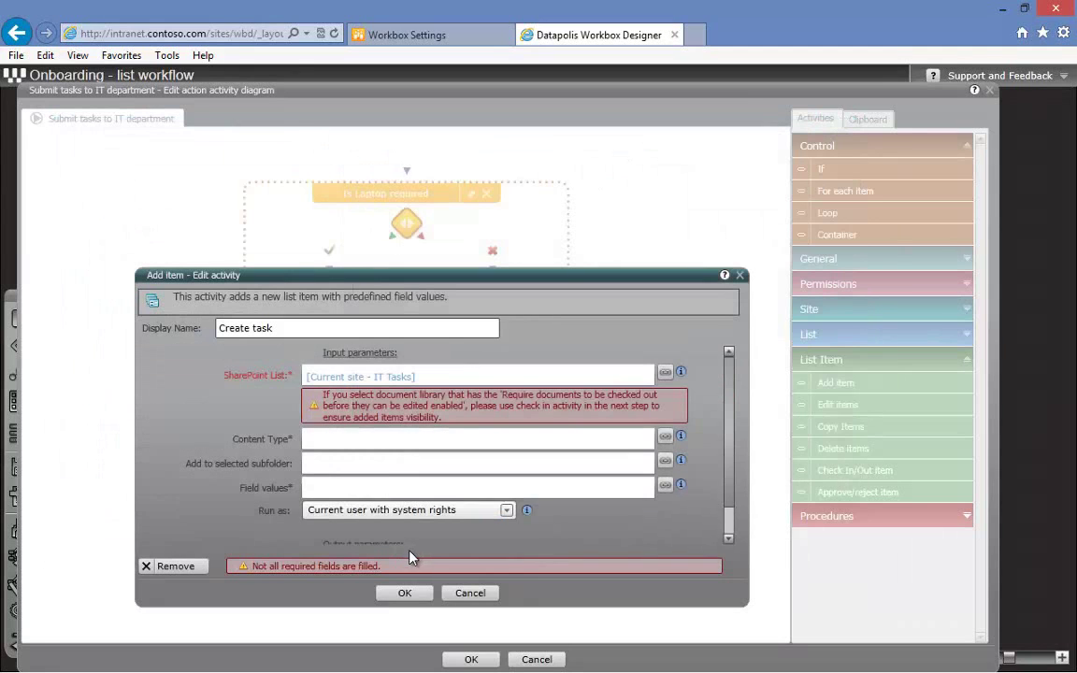
# Set the content type of the Create task activity to Item
pyautogui.click(350, 448)
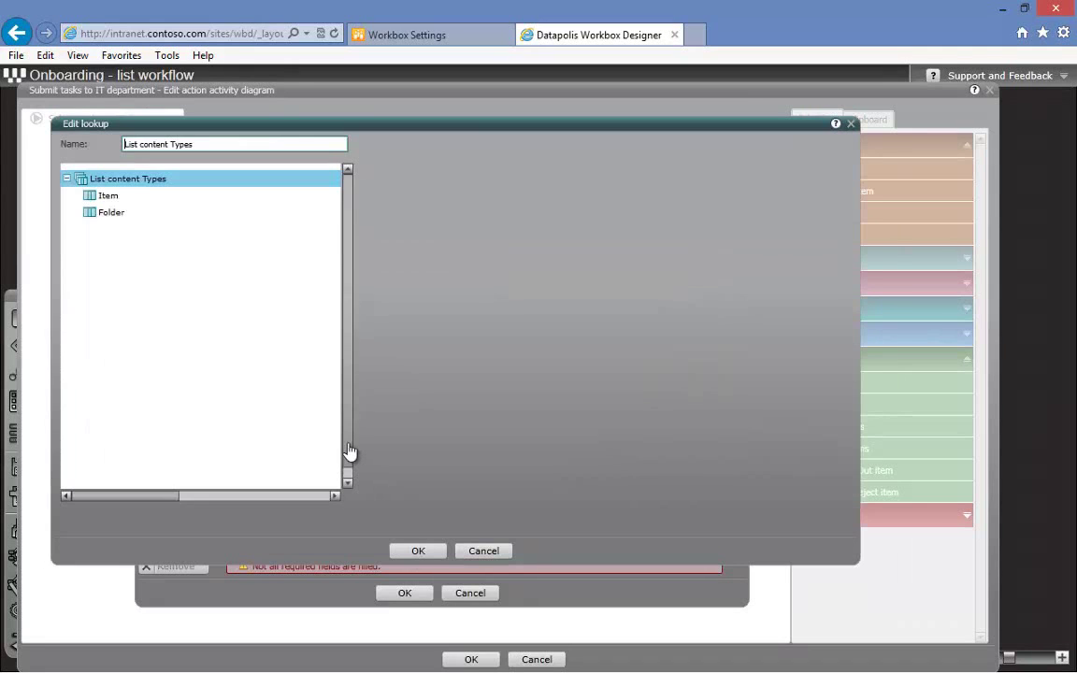
pyautogui.click(108, 199)
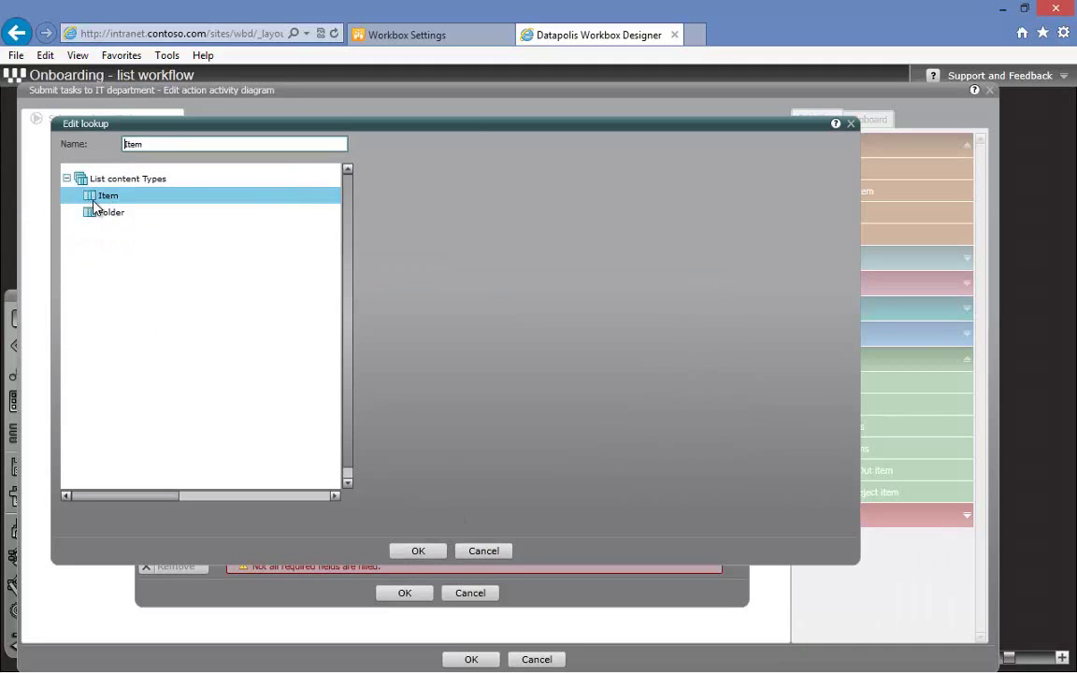
pyautogui.click(445, 552)
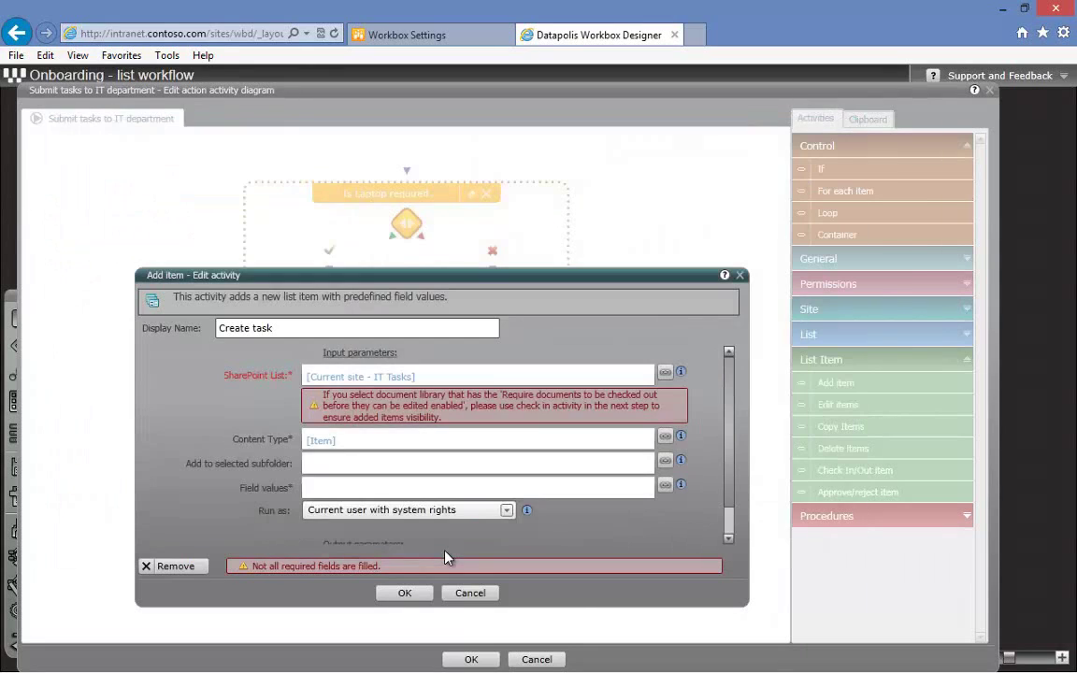
# Add a field value to the Create task activity that sets Title to "Prepare Laptop for new employee"
pyautogui.click(379, 489)
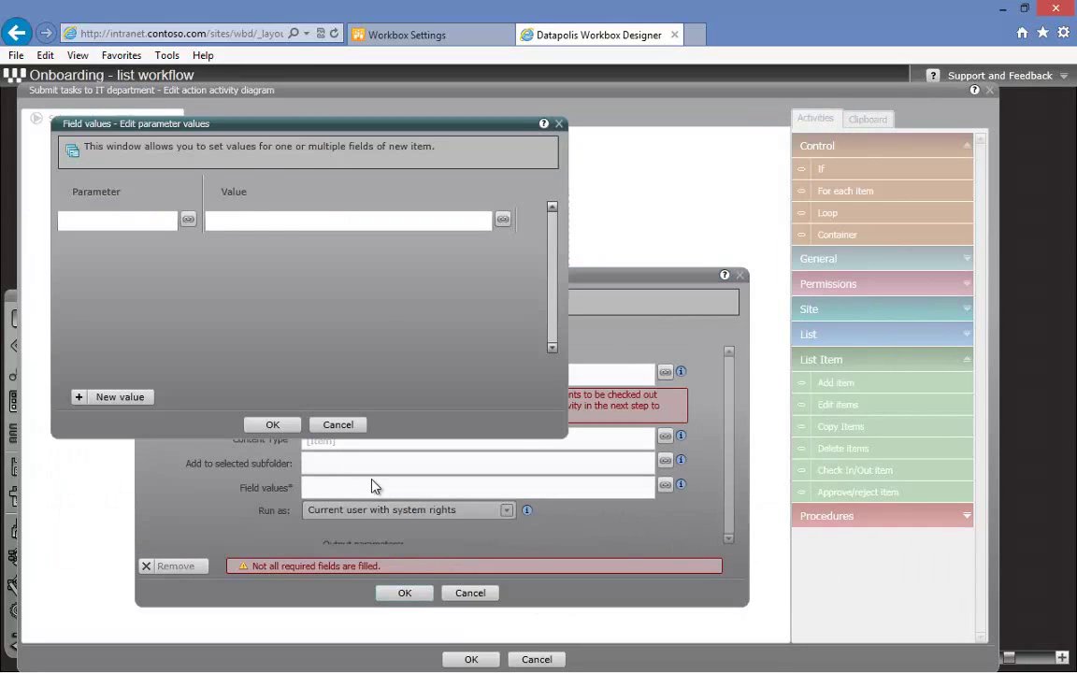
pyautogui.click(187, 222)
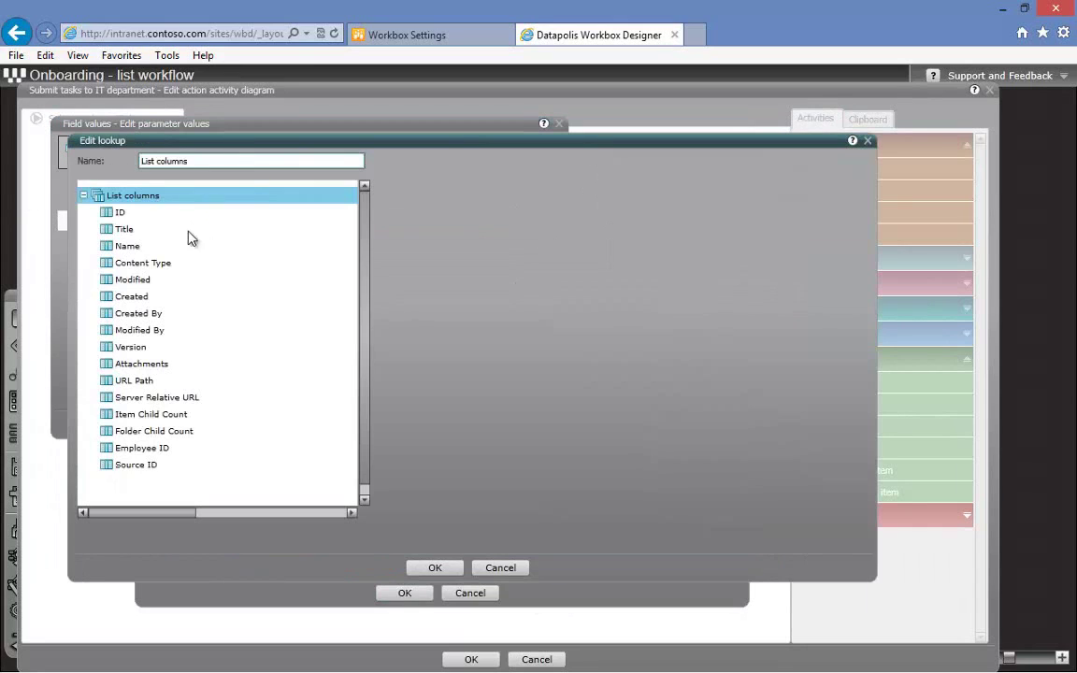
pyautogui.click(120, 232)
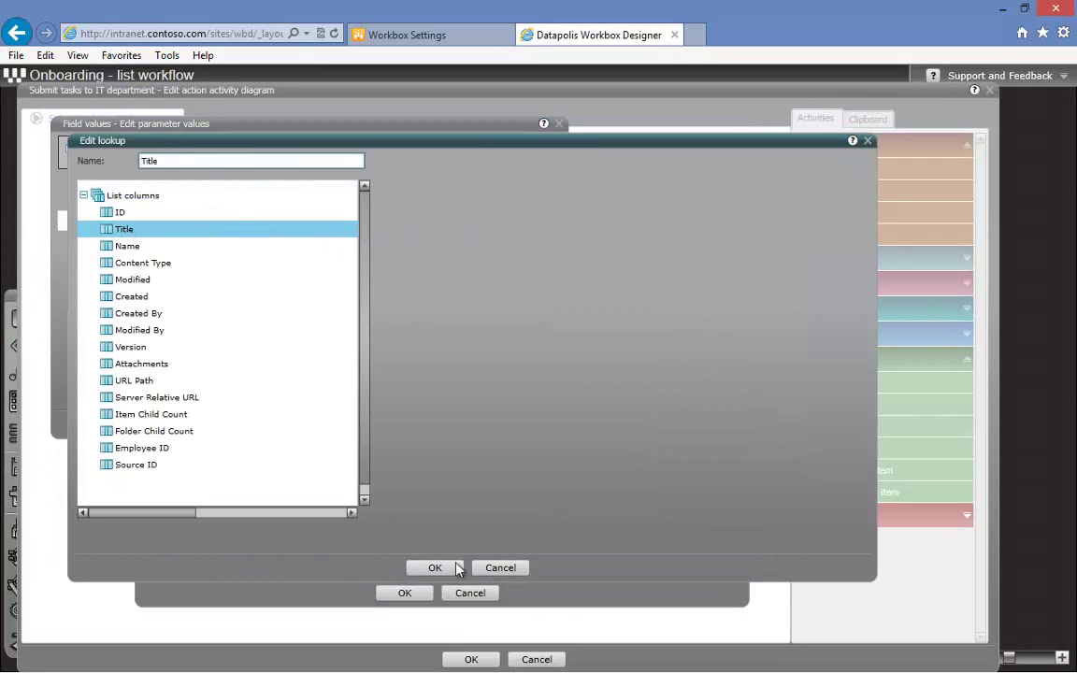
pyautogui.click(436, 568)
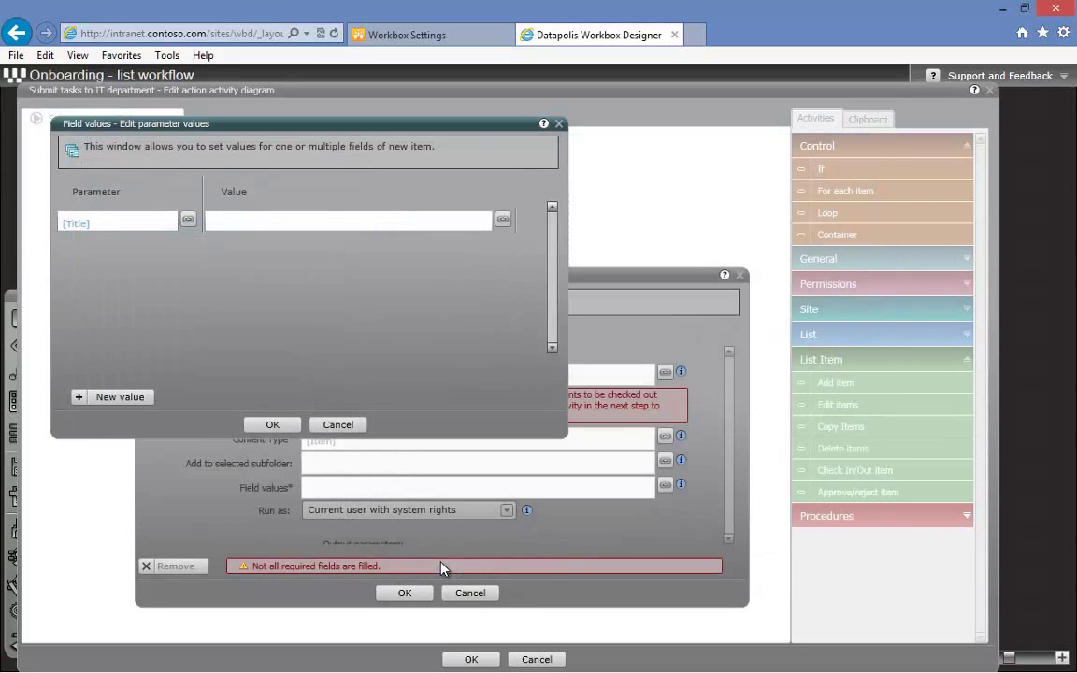
pyautogui.click(265, 217)
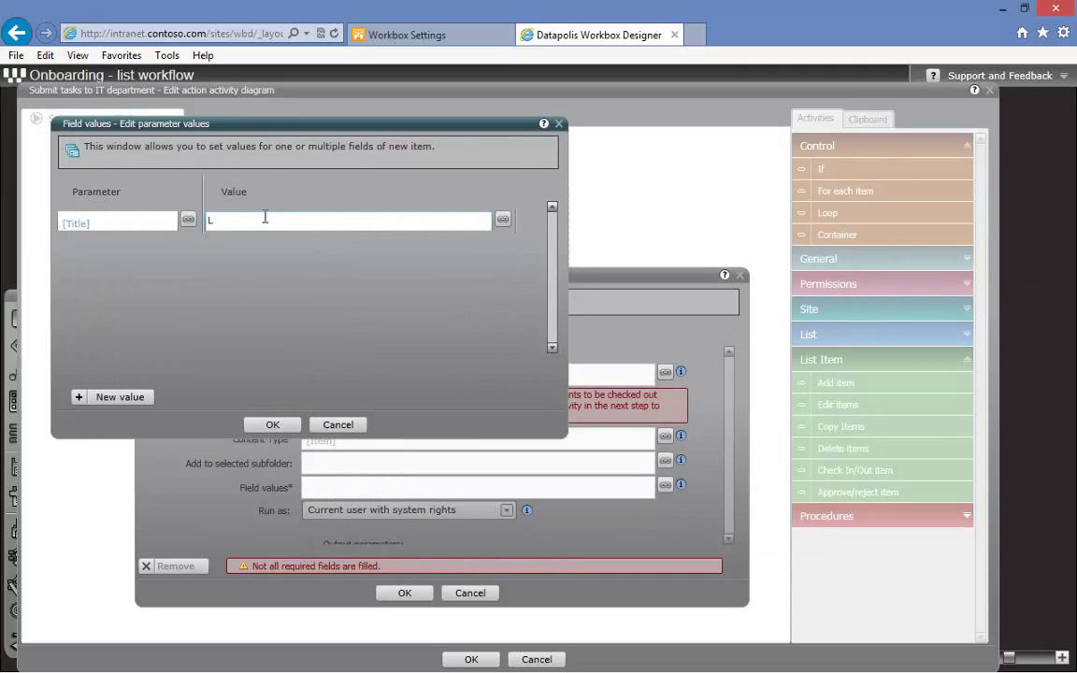
pyautogui.write('Prepare Laptop for new employee')
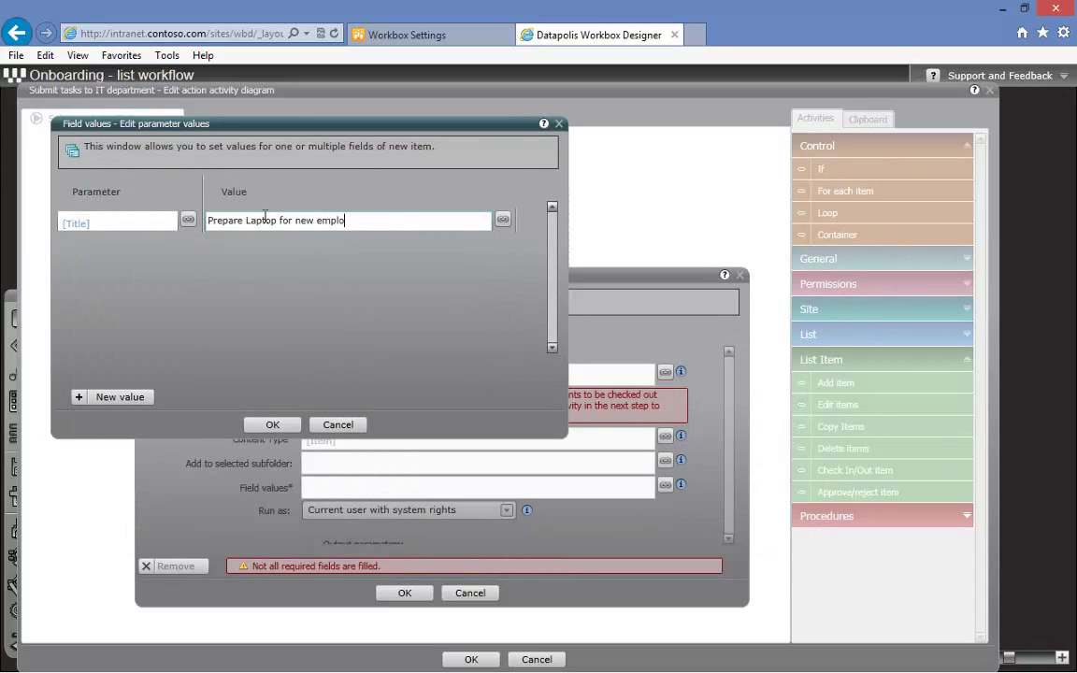
# Add a second field value entry with the Employee ID list column as its parameter
pyautogui.click(131, 396)
pyautogui.click(188, 246)
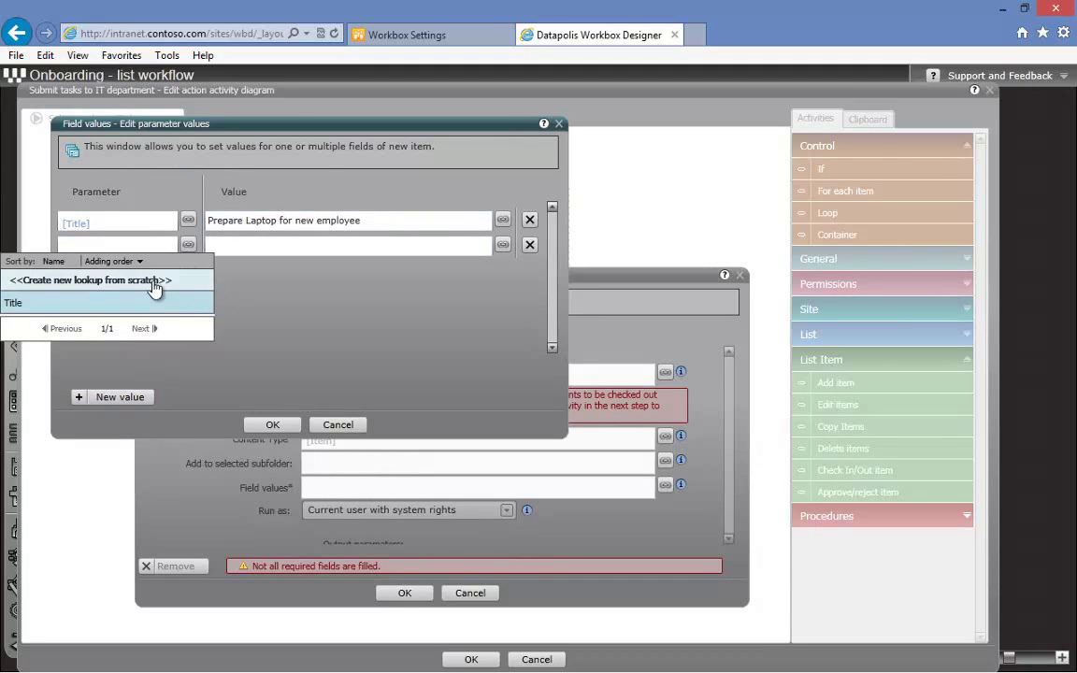
pyautogui.click(131, 267)
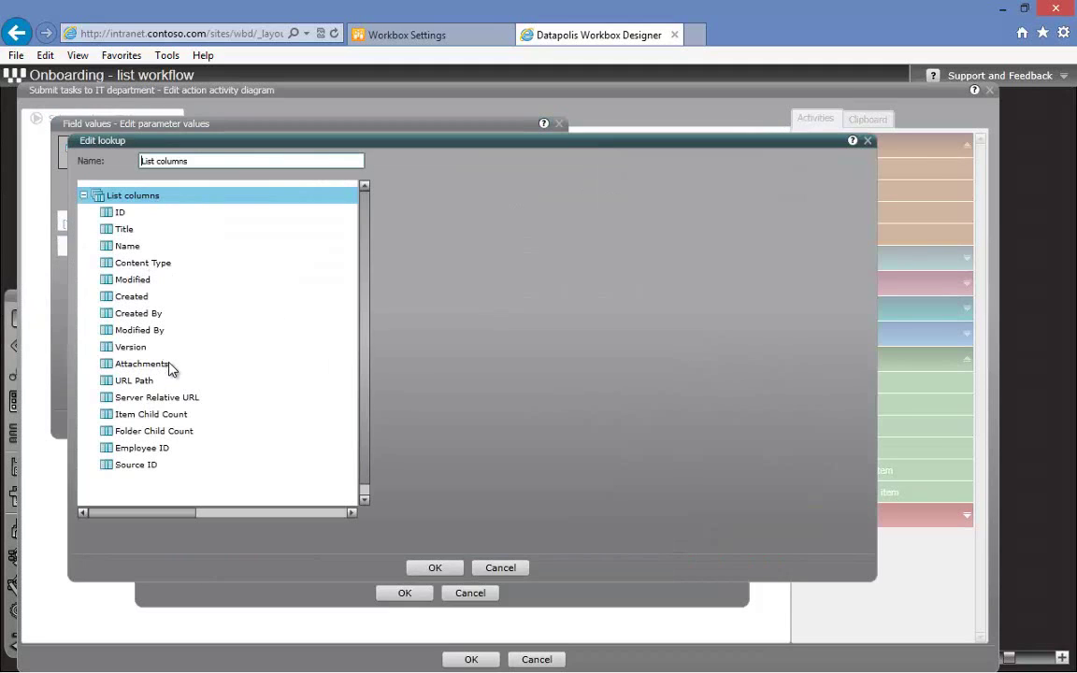
pyautogui.click(153, 454)
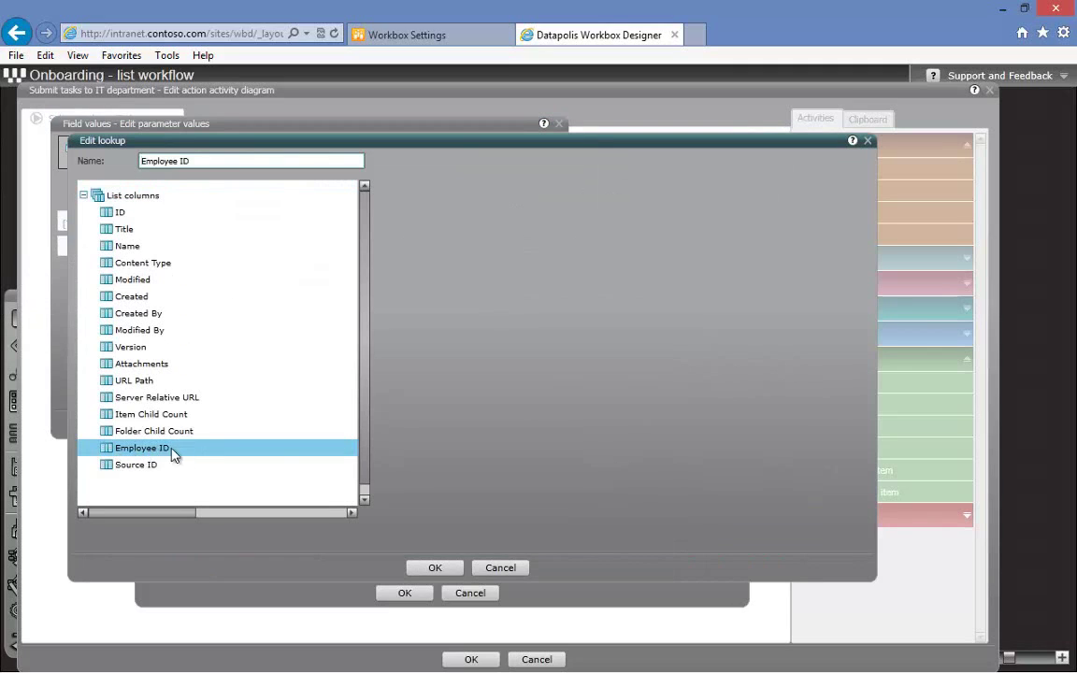
pyautogui.click(439, 570)
# Set the value of the Employee ID parameter to a new lookup of the current item's Employee ID
pyautogui.click(327, 245)
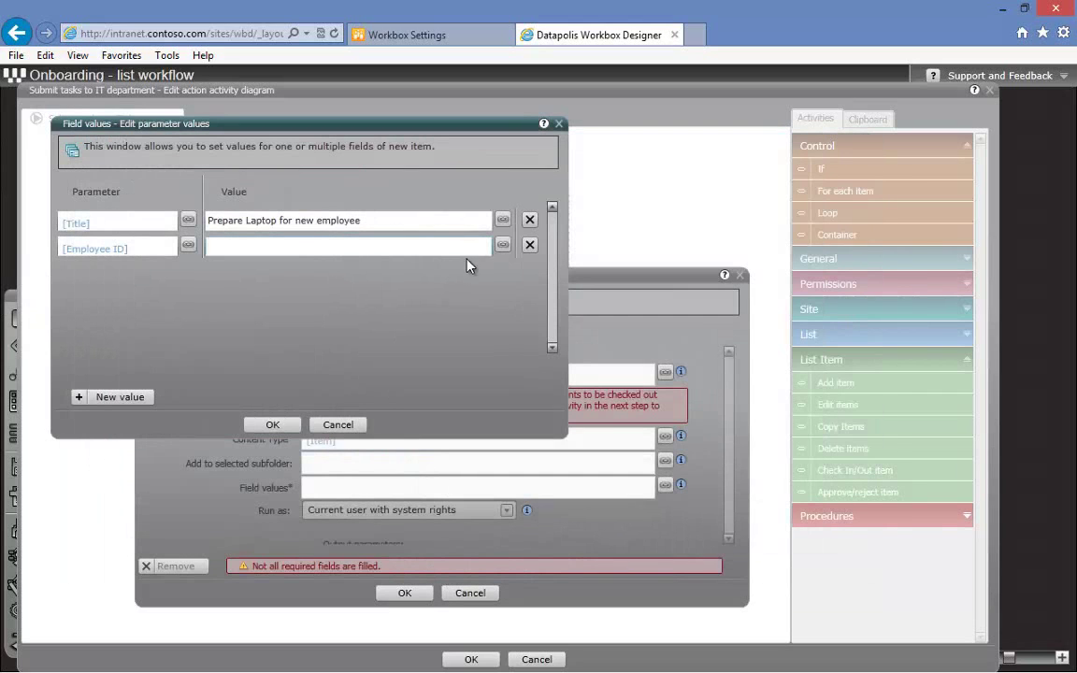
pyautogui.click(503, 245)
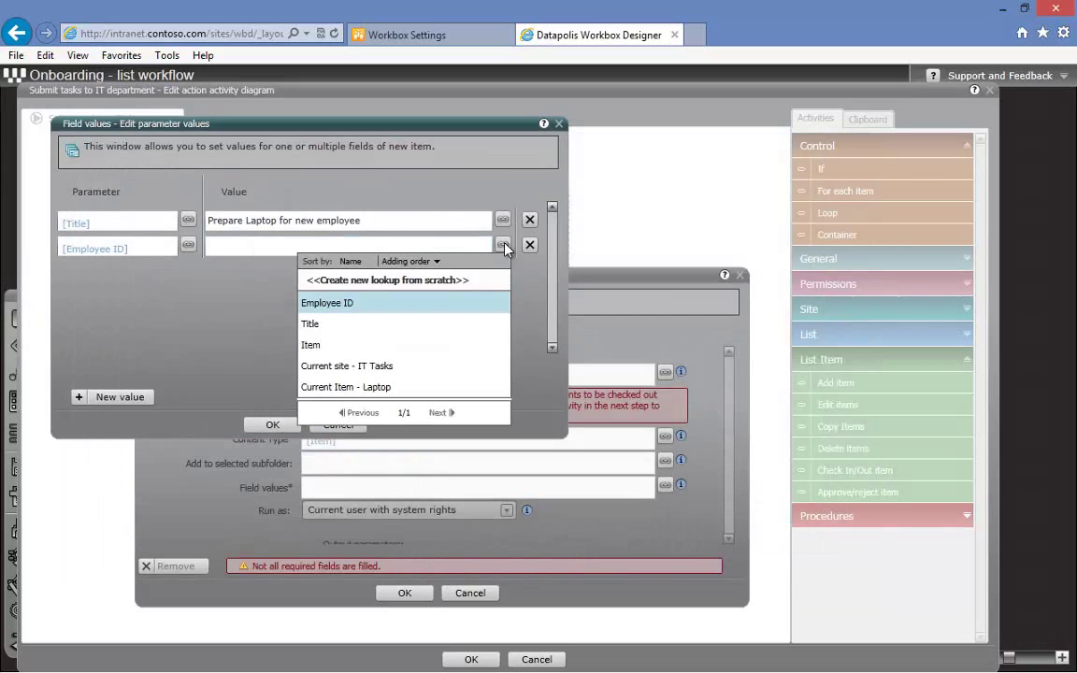
pyautogui.click(411, 280)
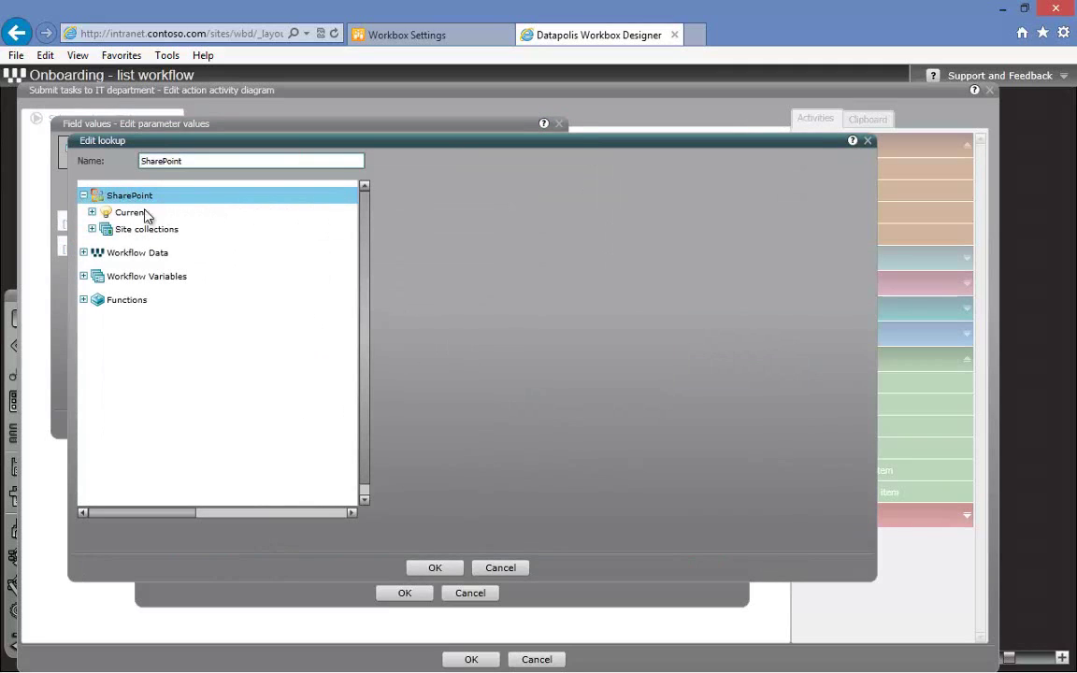
pyautogui.click(93, 212)
pyautogui.click(100, 229)
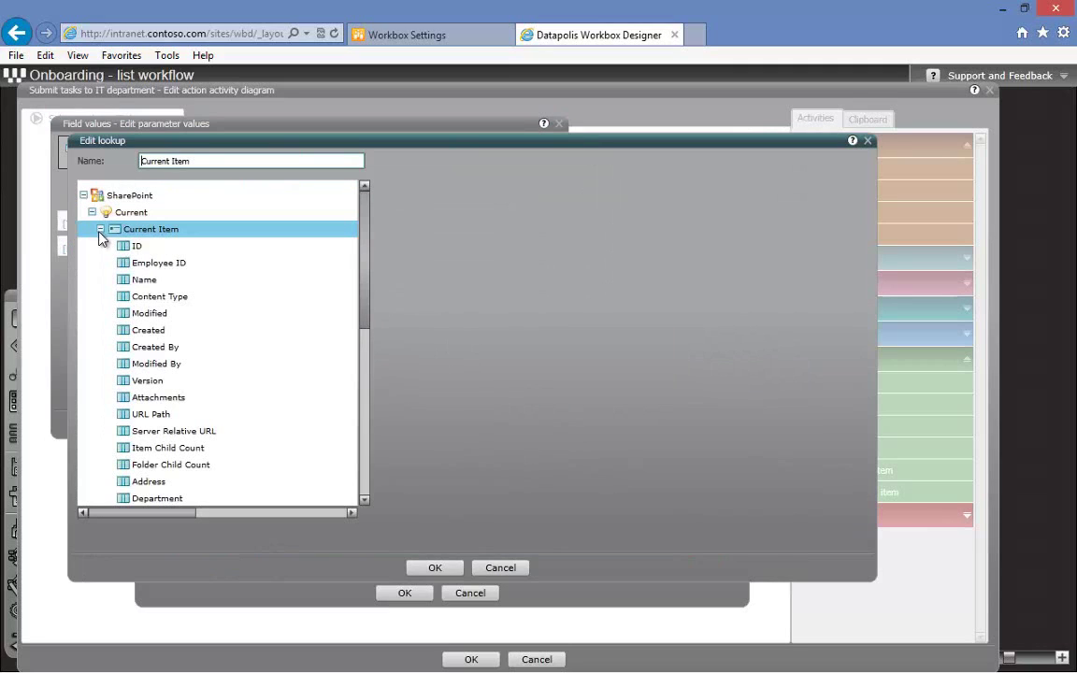
pyautogui.click(163, 266)
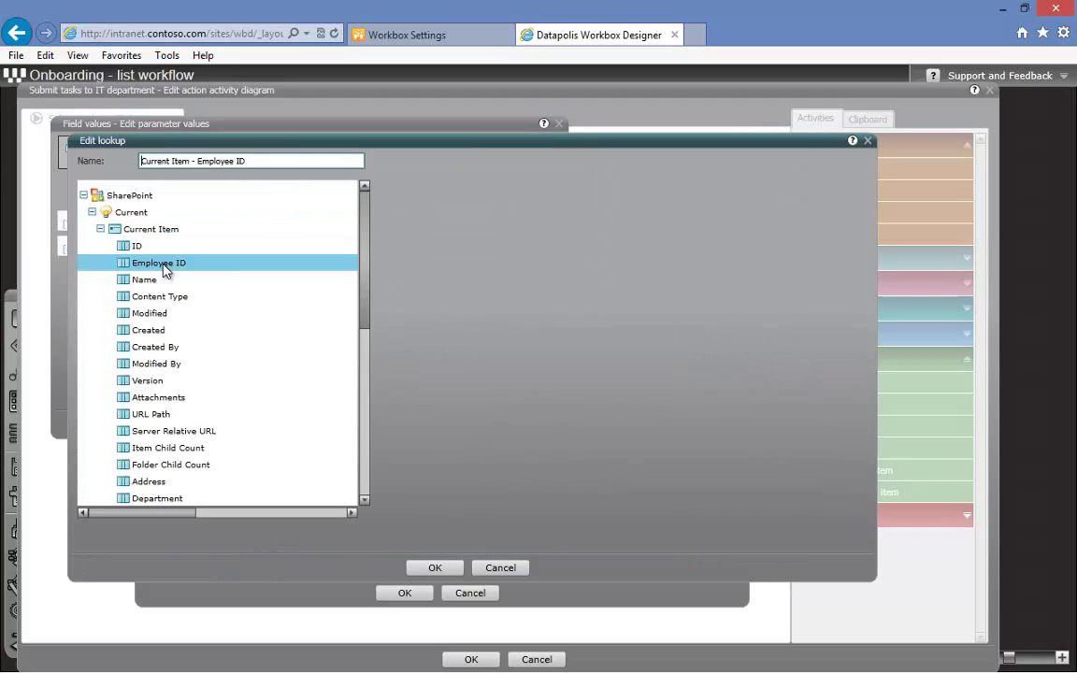
pyautogui.click(433, 569)
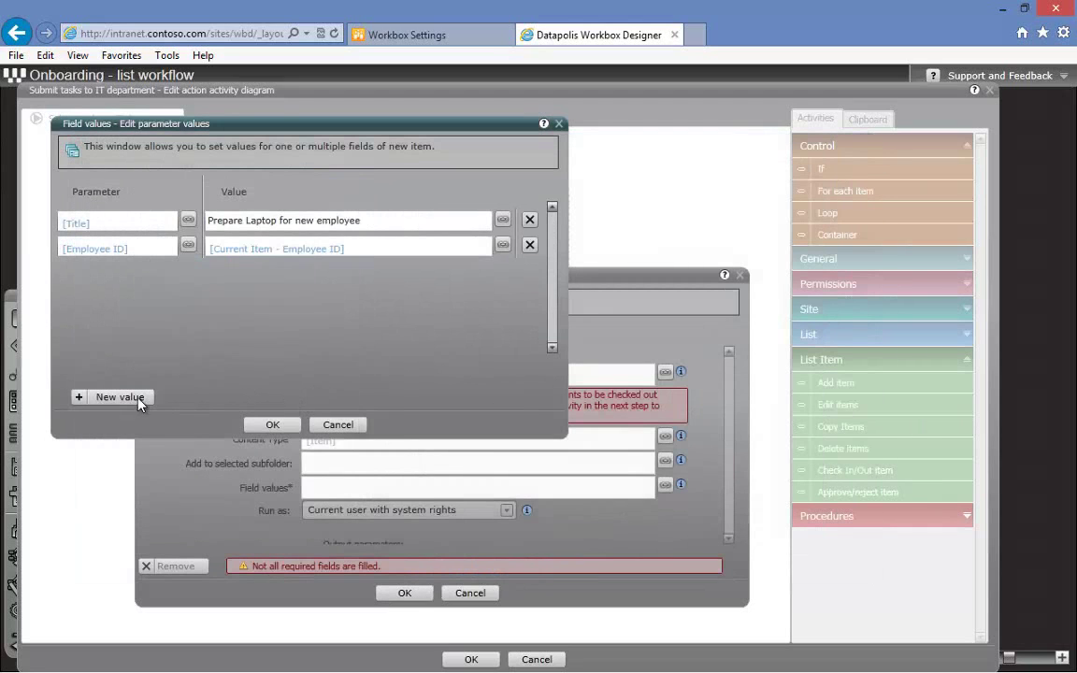
# Add a third field value entry with the Source ID list column as its parameter
pyautogui.click(133, 399)
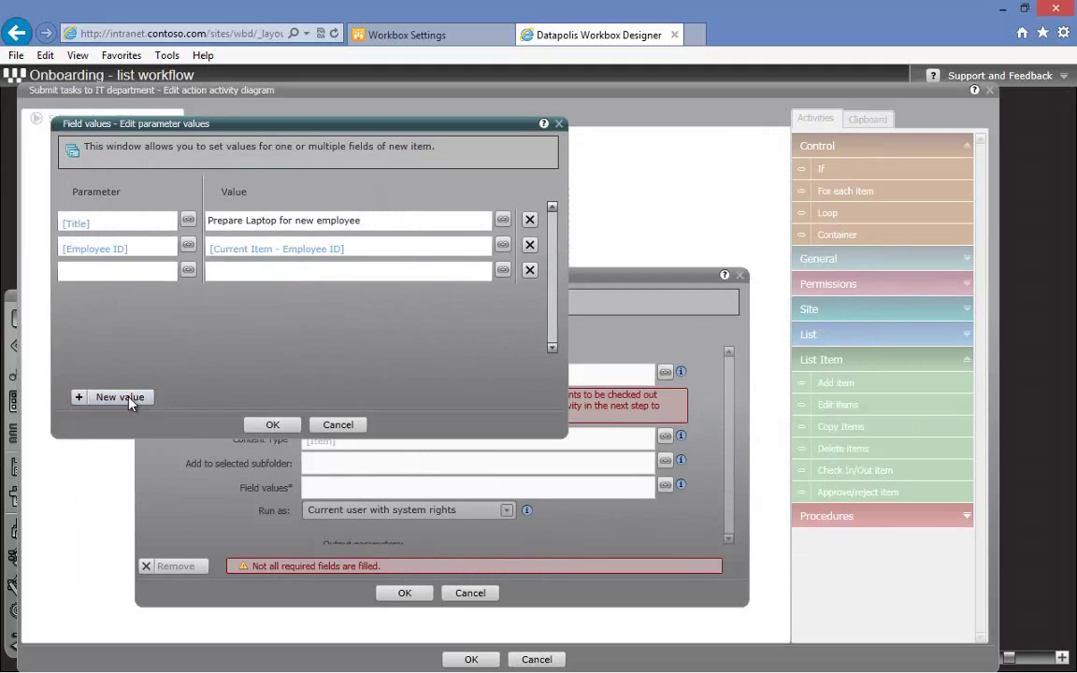
pyautogui.click(188, 270)
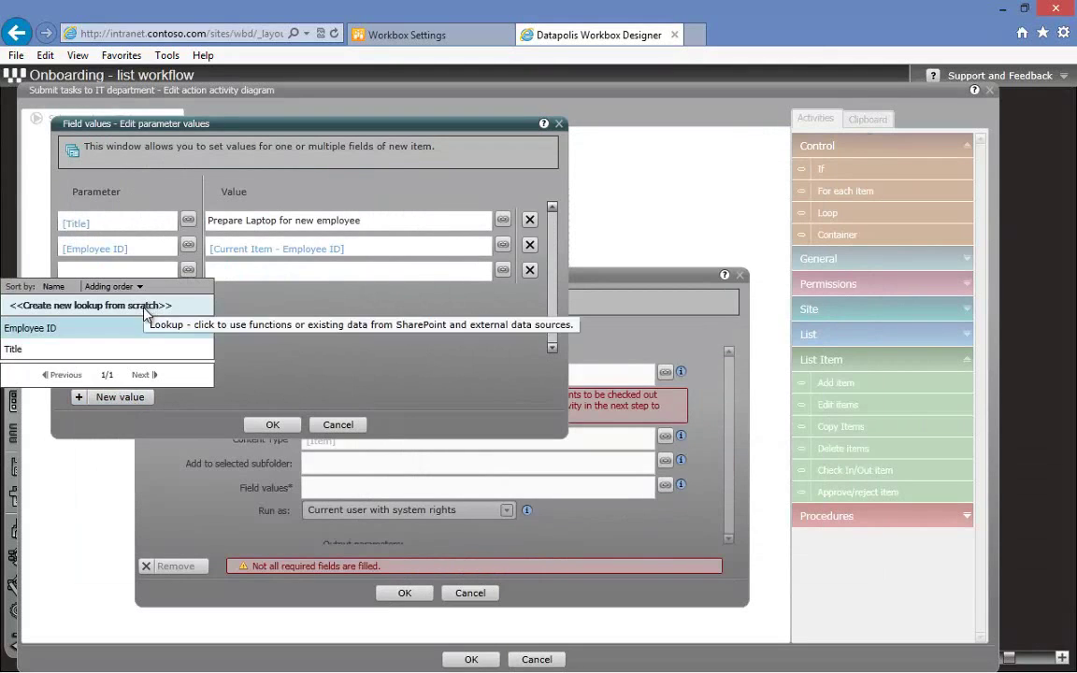
pyautogui.click(145, 308)
pyautogui.click(142, 466)
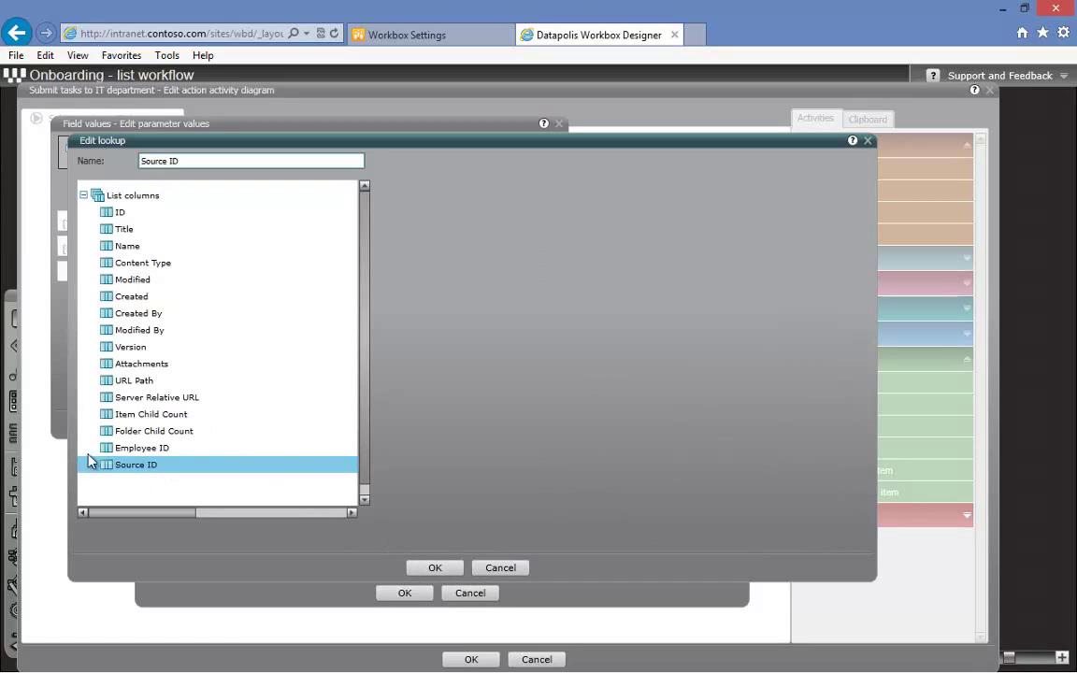
pyautogui.click(435, 569)
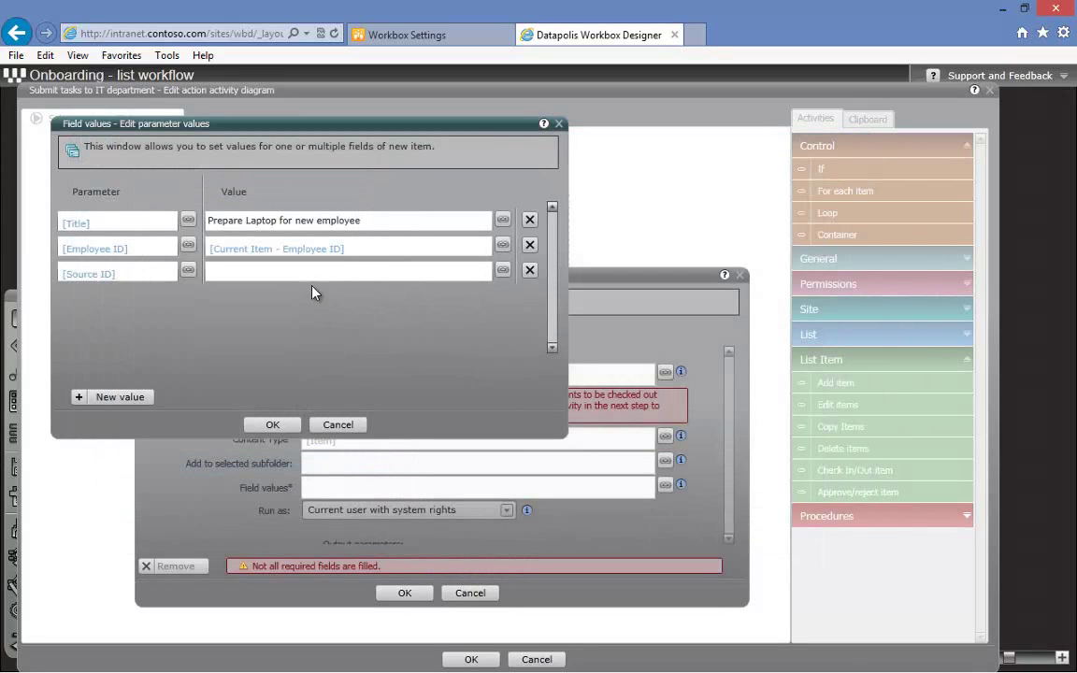
# Set the Source ID value to a lookup of the current item's ID and save the Create task activity
pyautogui.click(502, 271)
pyautogui.click(423, 307)
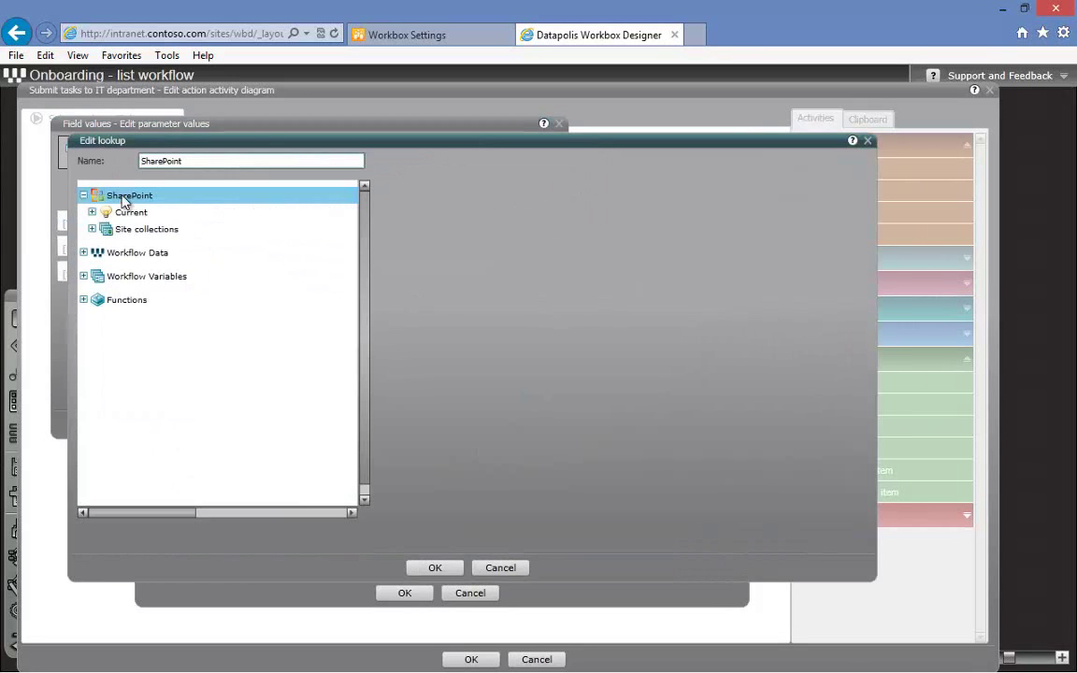
pyautogui.click(91, 212)
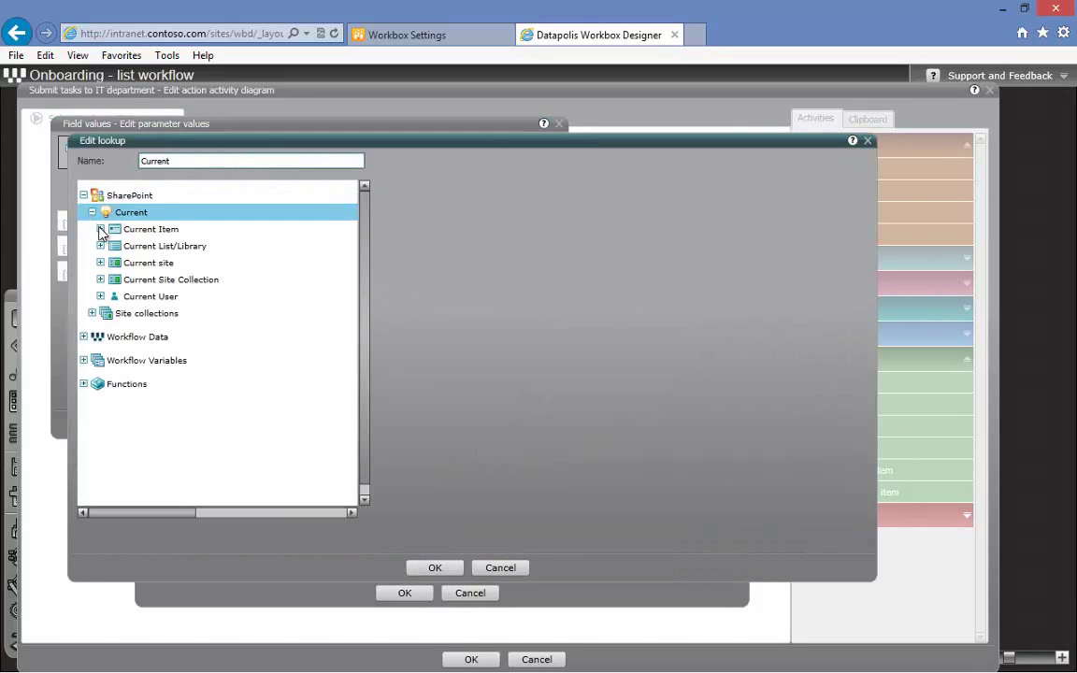
pyautogui.click(101, 229)
pyautogui.click(132, 246)
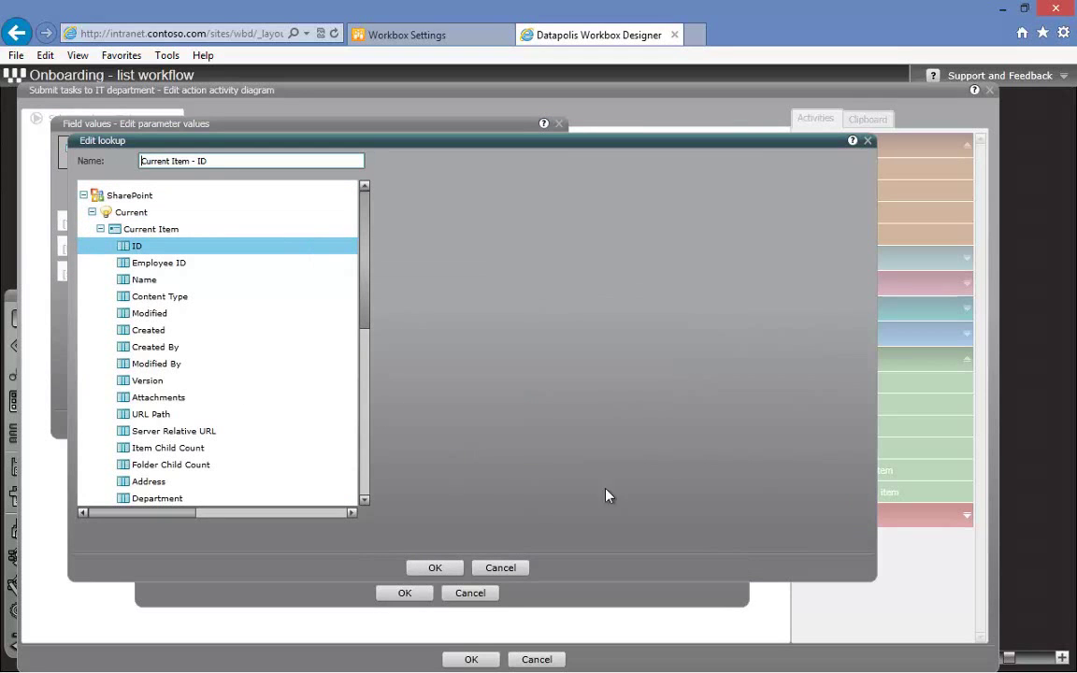
pyautogui.click(454, 568)
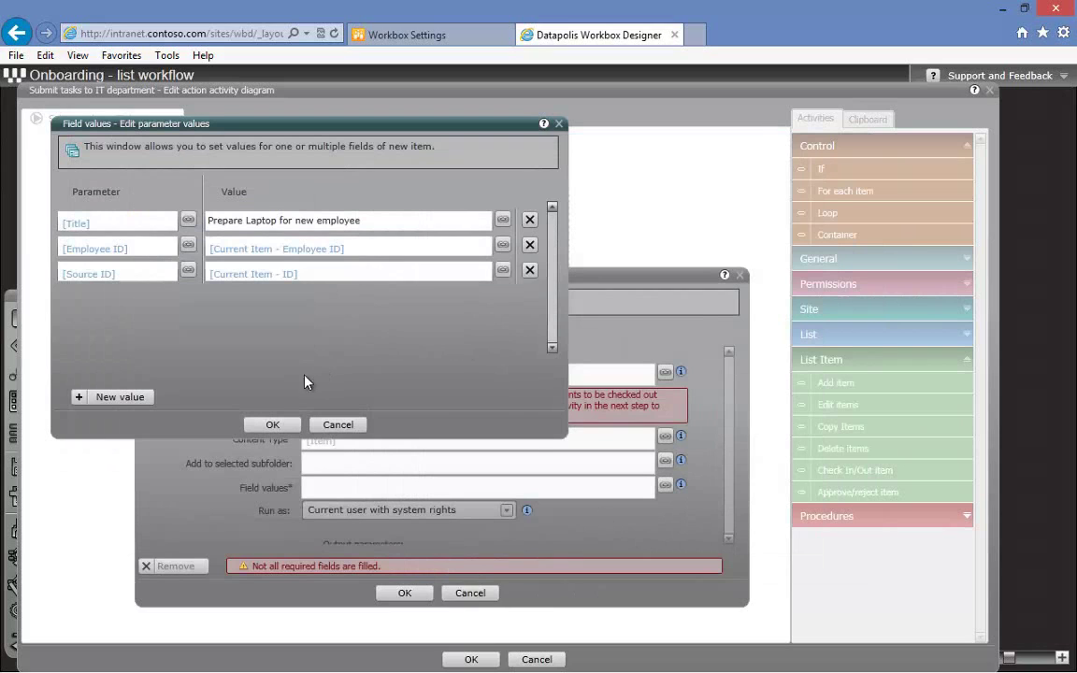
pyautogui.click(271, 426)
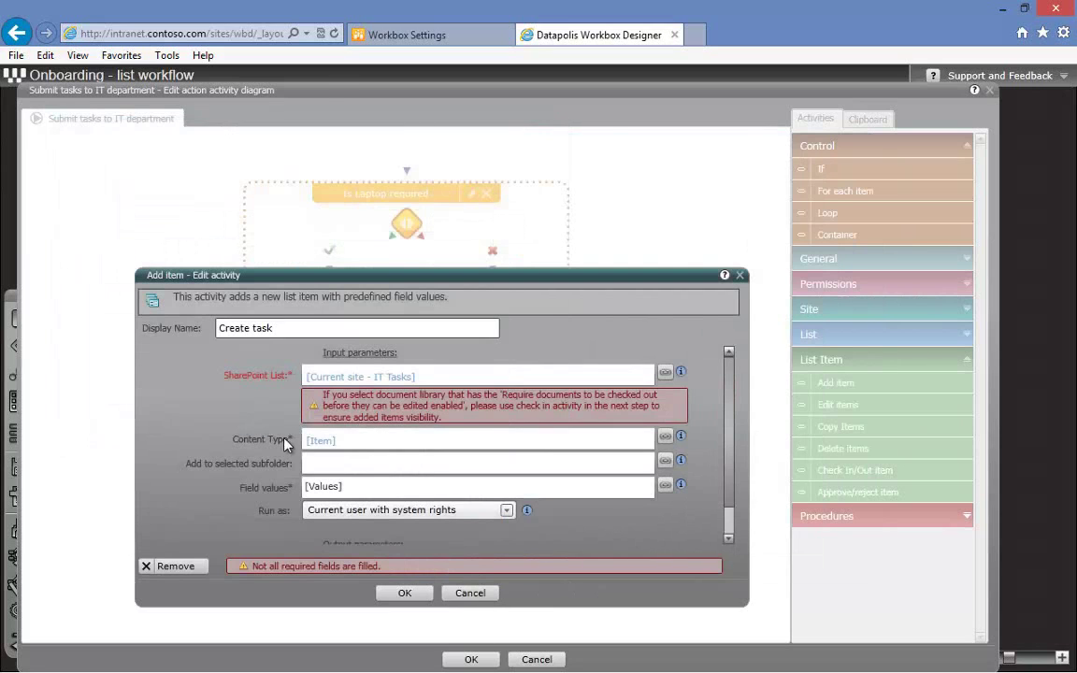
pyautogui.click(421, 594)
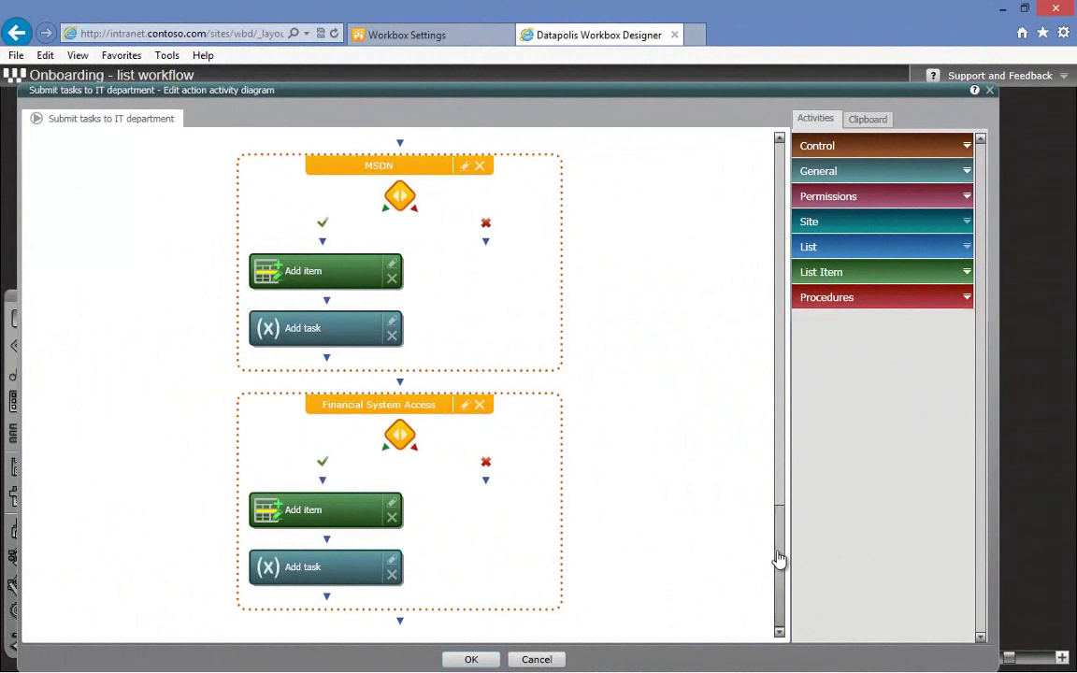
# Save the activity diagram and the properties of the "Submit tasks to IT department" action
pyautogui.moveTo(779, 563); pyautogui.dragTo(779, 158)
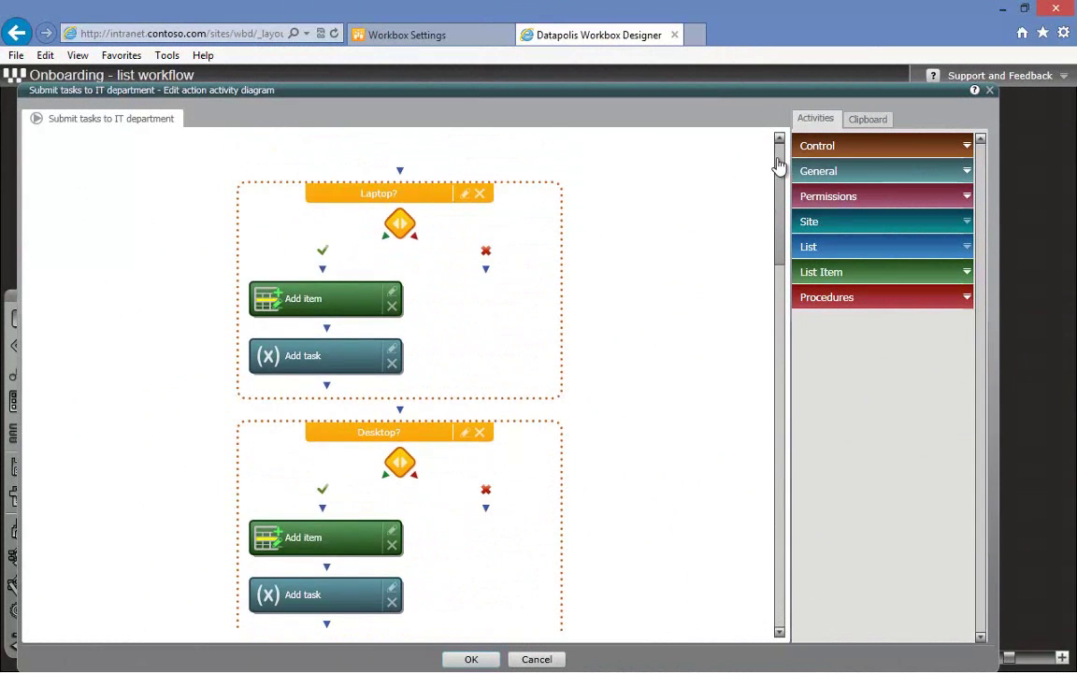
pyautogui.click(462, 660)
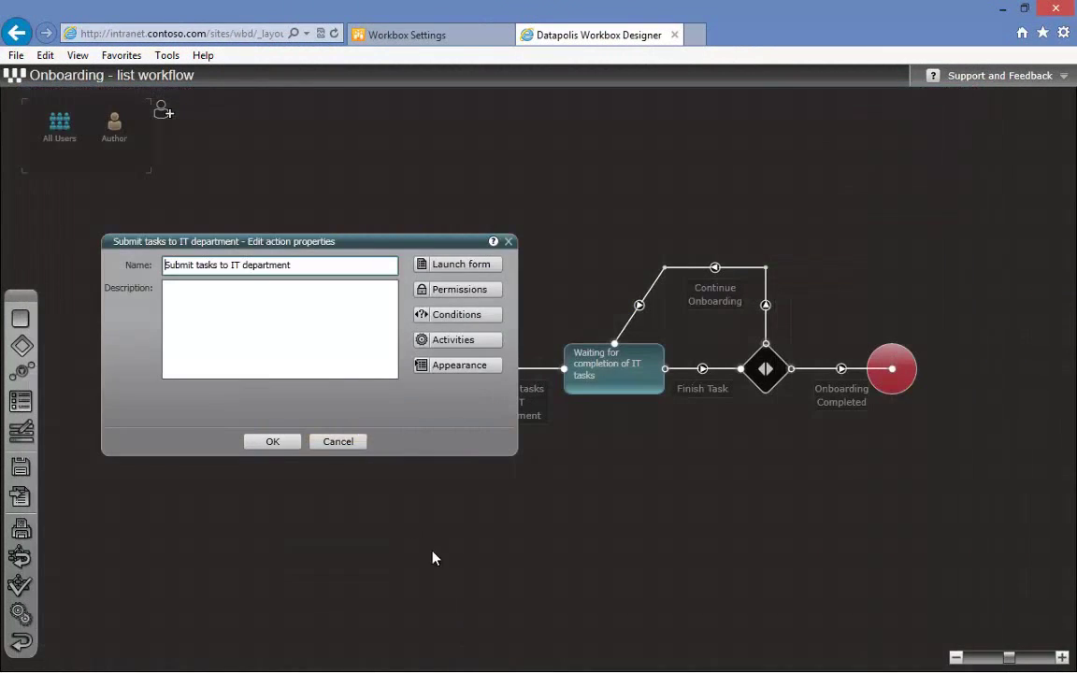
pyautogui.click(290, 446)
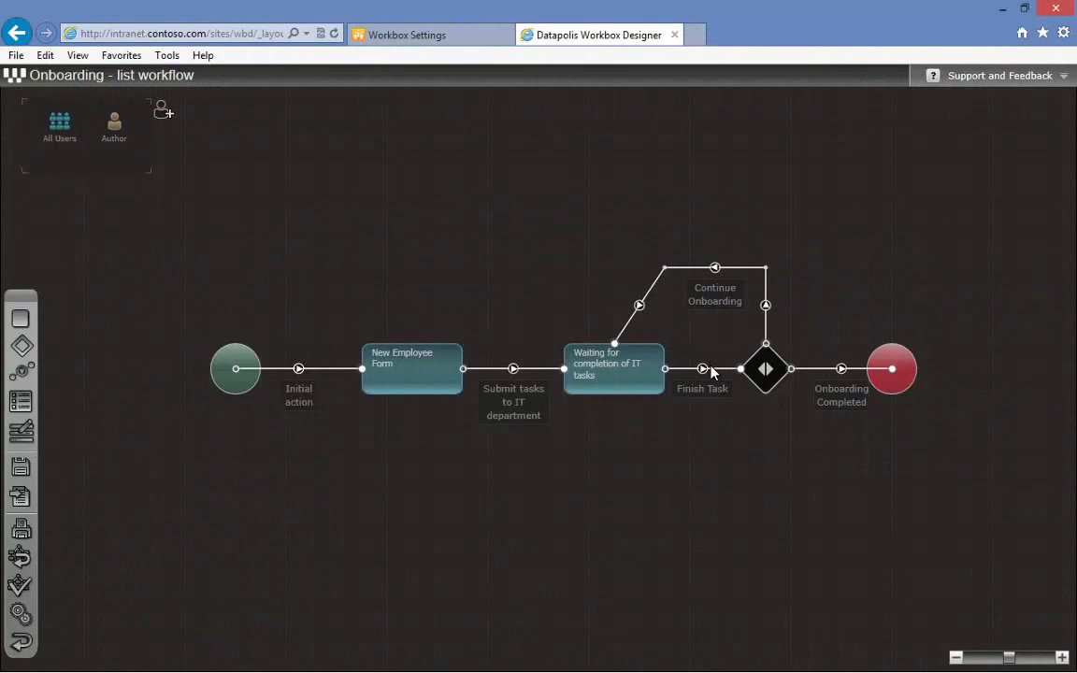
# Add an execution condition to the decision path's Onboarding Completed action, with the tasks workflow variable lookup as its first operand
pyautogui.doubleClick(767, 370)
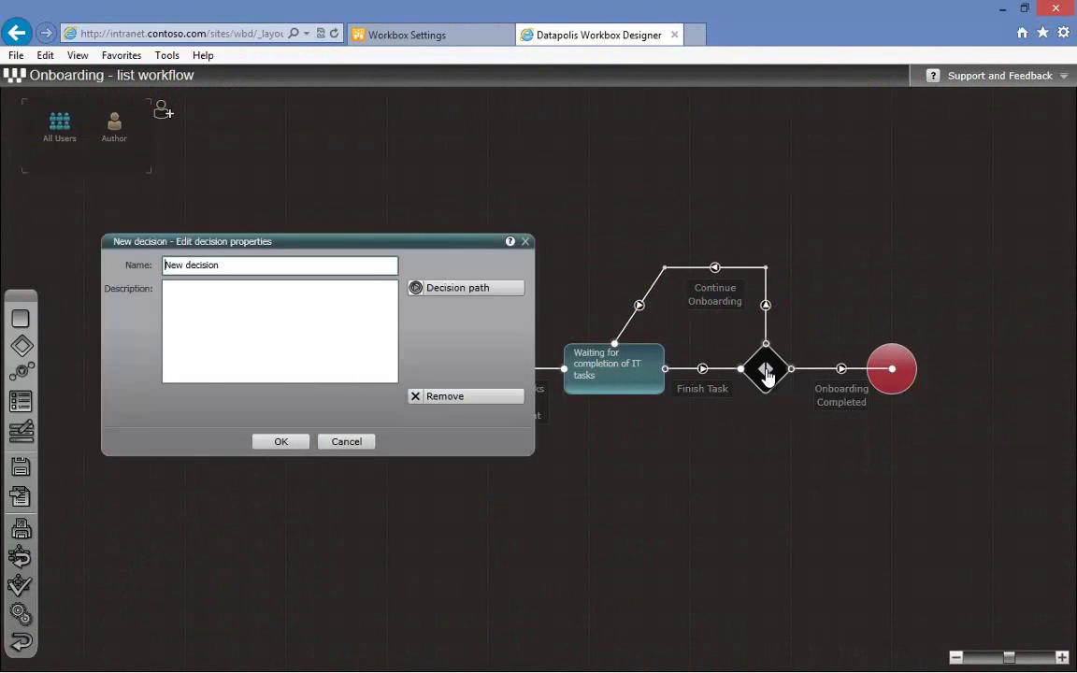
pyautogui.click(465, 288)
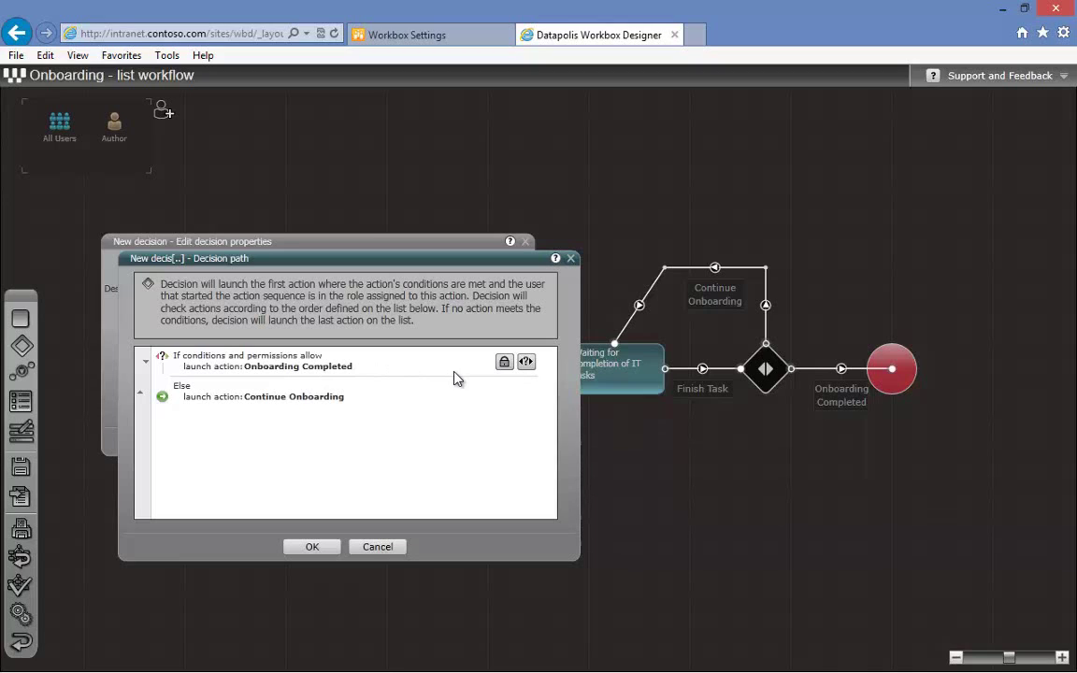
pyautogui.click(527, 363)
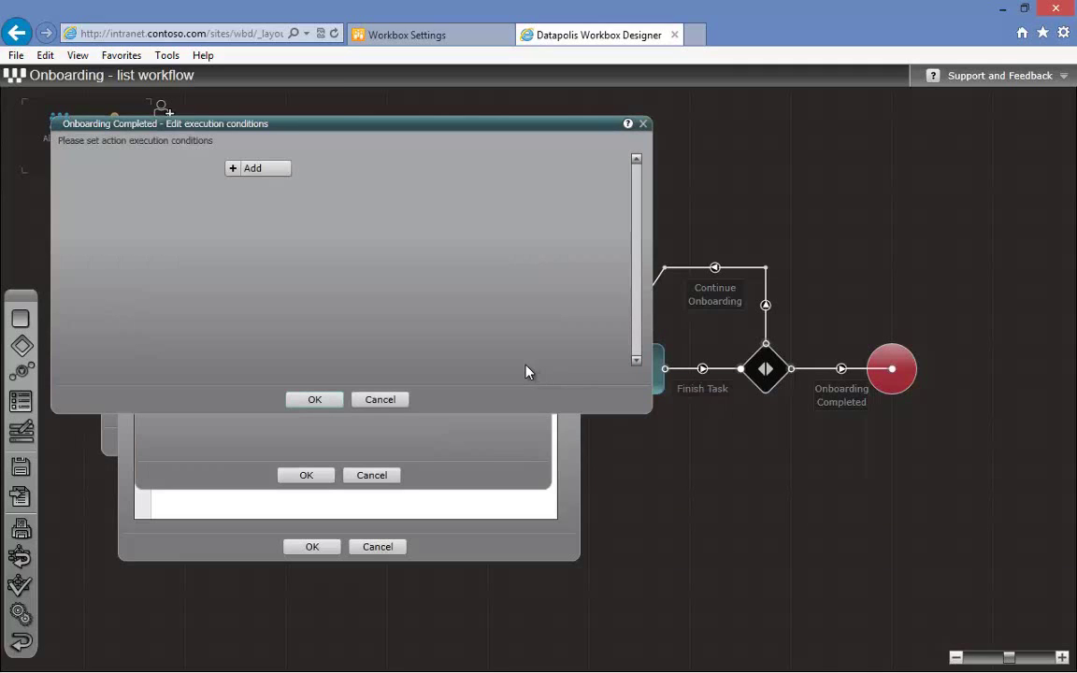
pyautogui.click(250, 169)
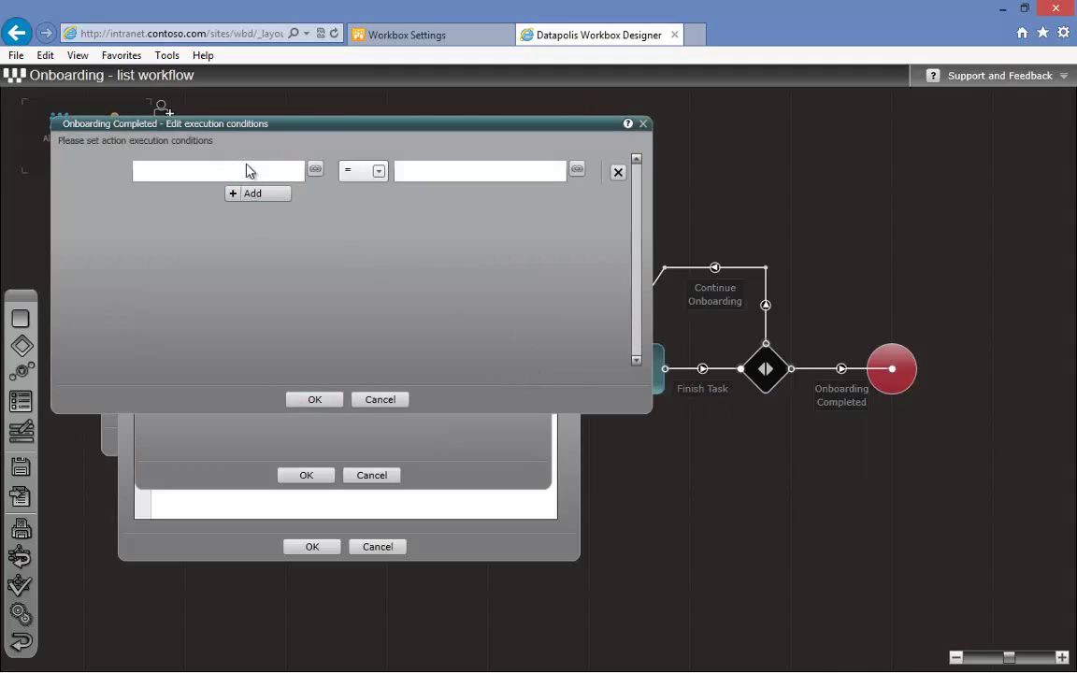
pyautogui.click(315, 171)
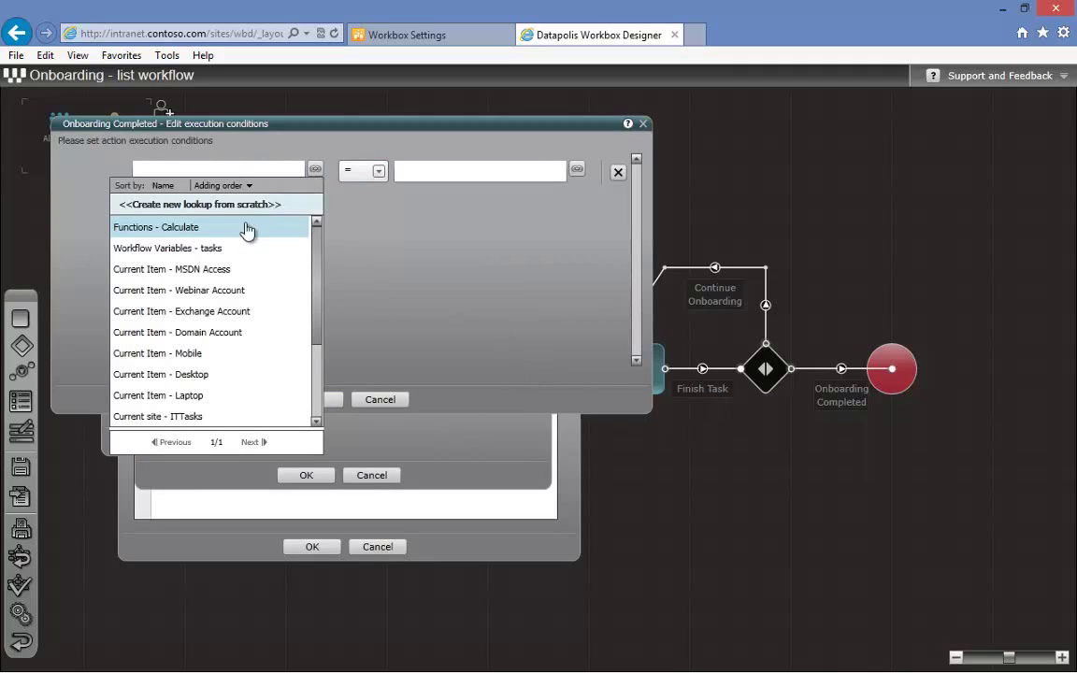
pyautogui.click(233, 250)
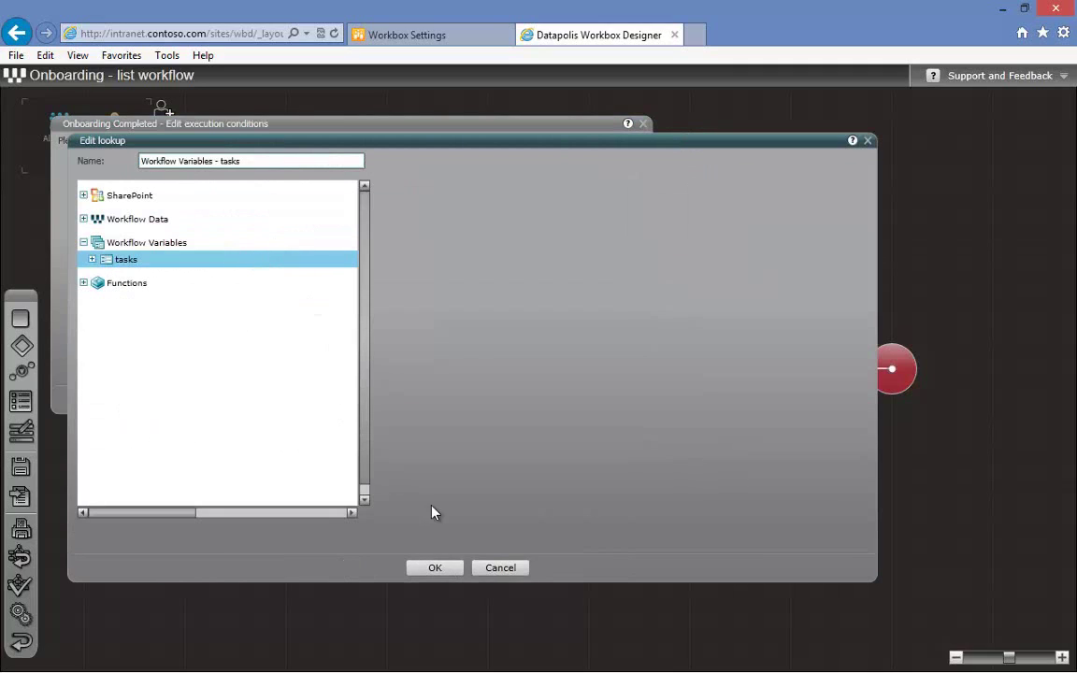
pyautogui.click(454, 567)
# Set the condition's comparison value to 0 and confirm the execution conditions
pyautogui.click(460, 172)
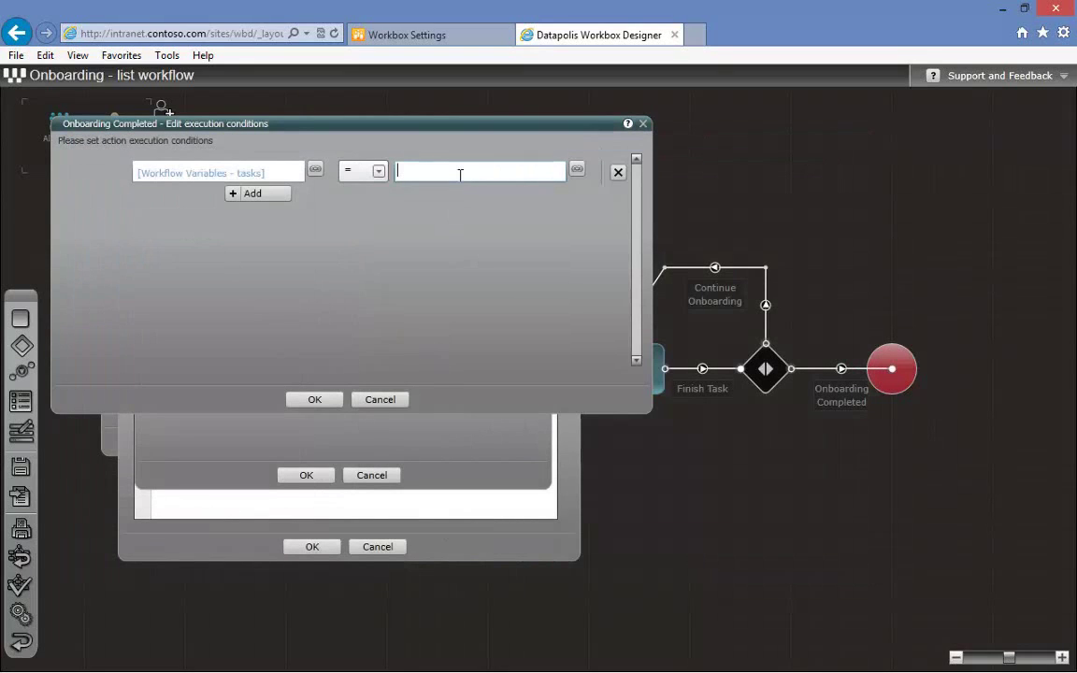
pyautogui.write('0')
pyautogui.click(312, 401)
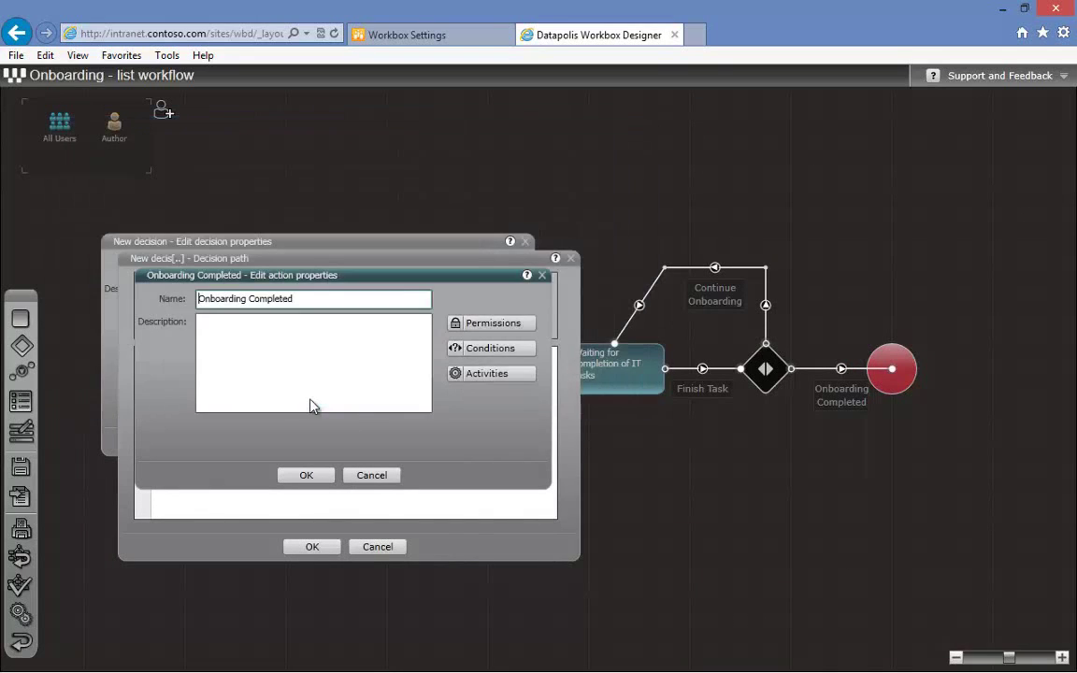
# Save the Onboarding Completed action and decision properties, and deploy the Onboarding workflow
pyautogui.click(304, 477)
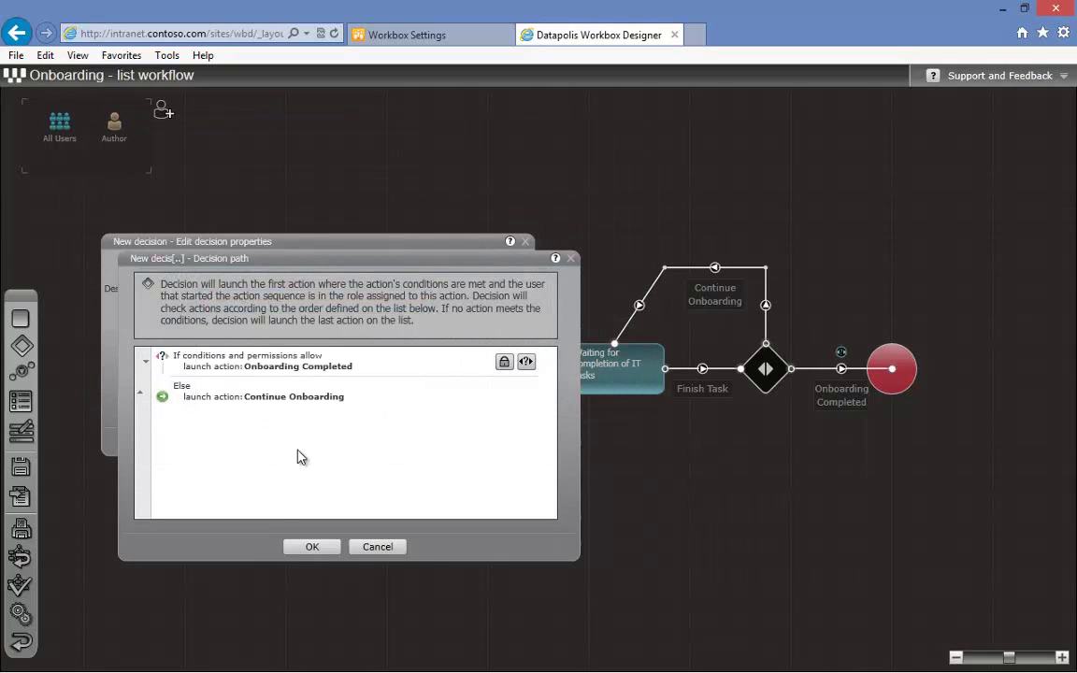
pyautogui.click(300, 553)
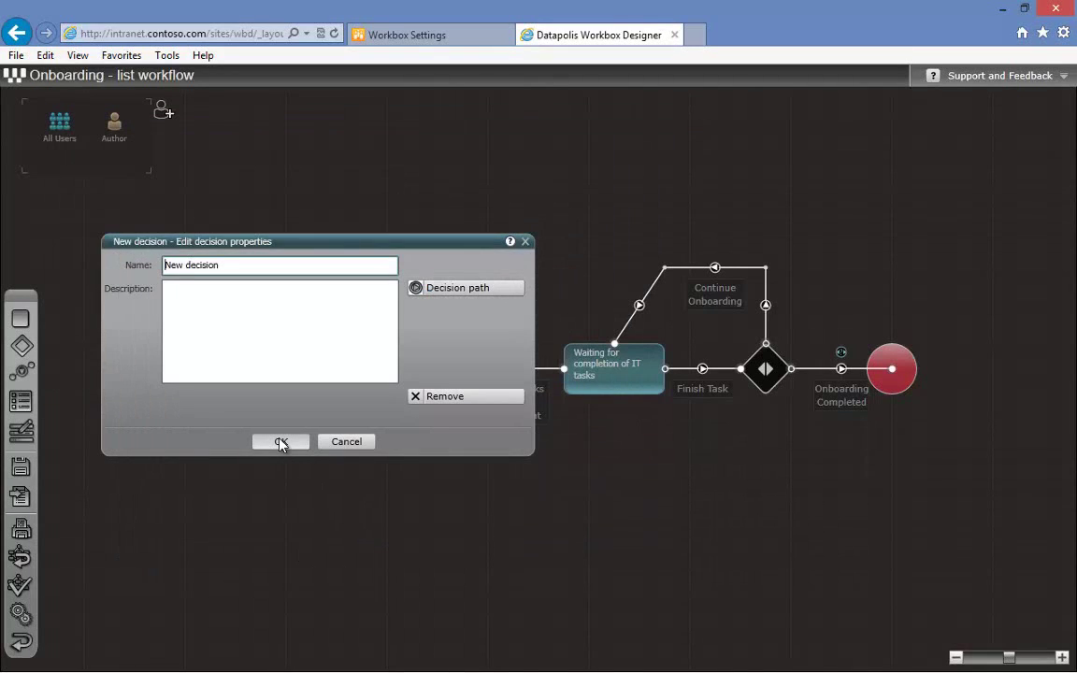
pyautogui.click(280, 443)
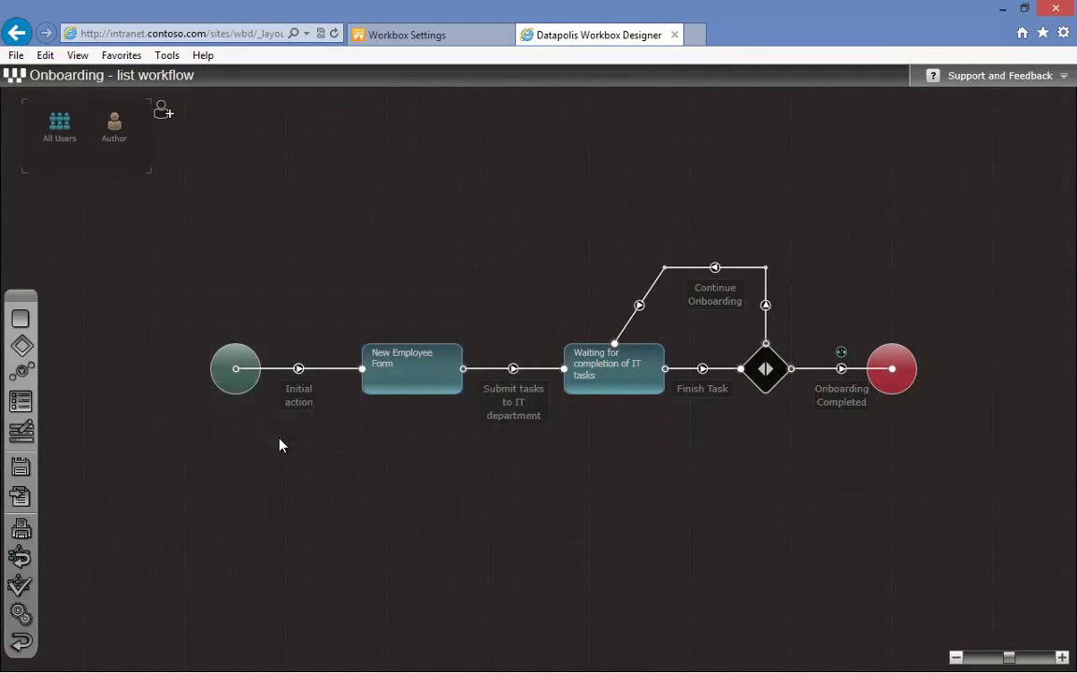
pyautogui.click(20, 500)
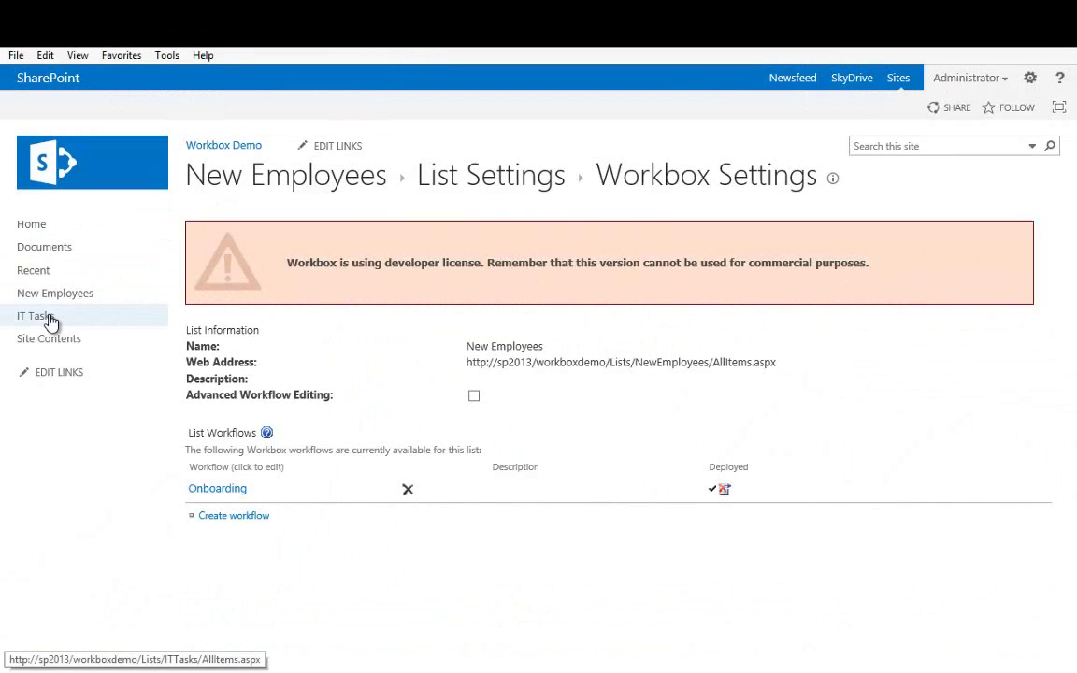
# Open the Workbox settings of the IT Tasks list
pyautogui.click(50, 322)
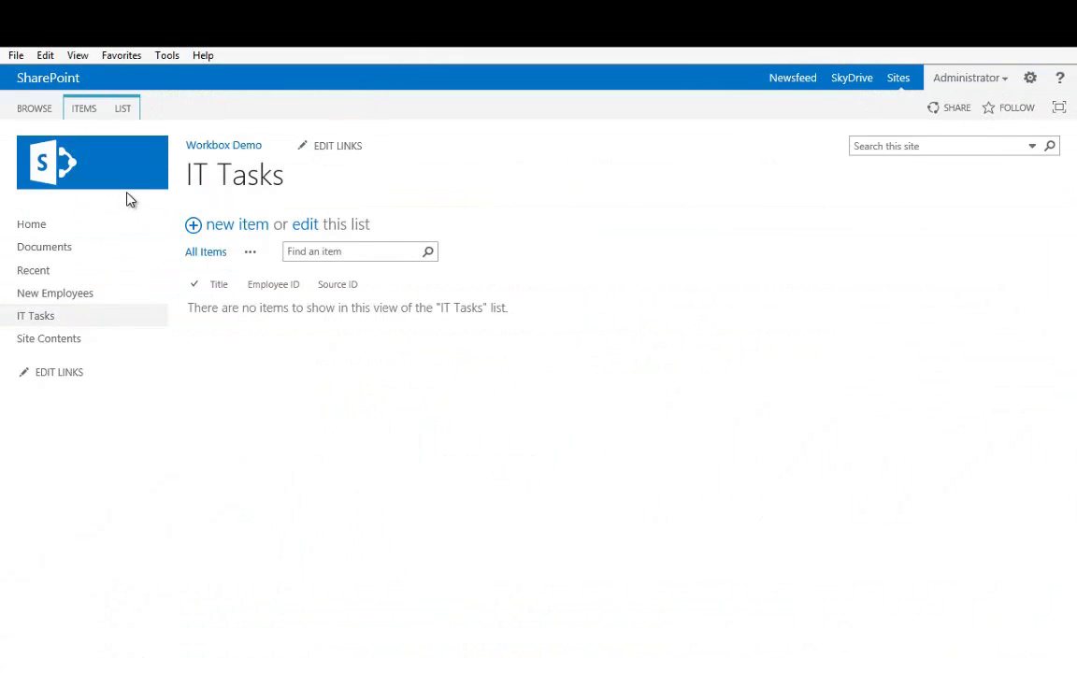
pyautogui.click(127, 112)
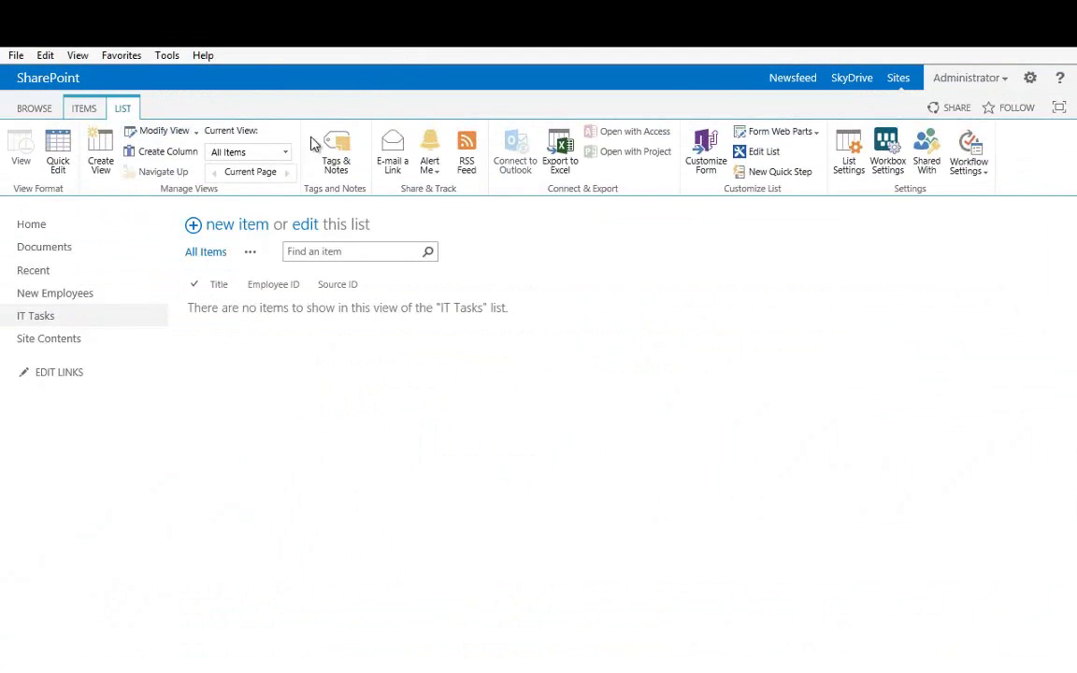
pyautogui.click(888, 163)
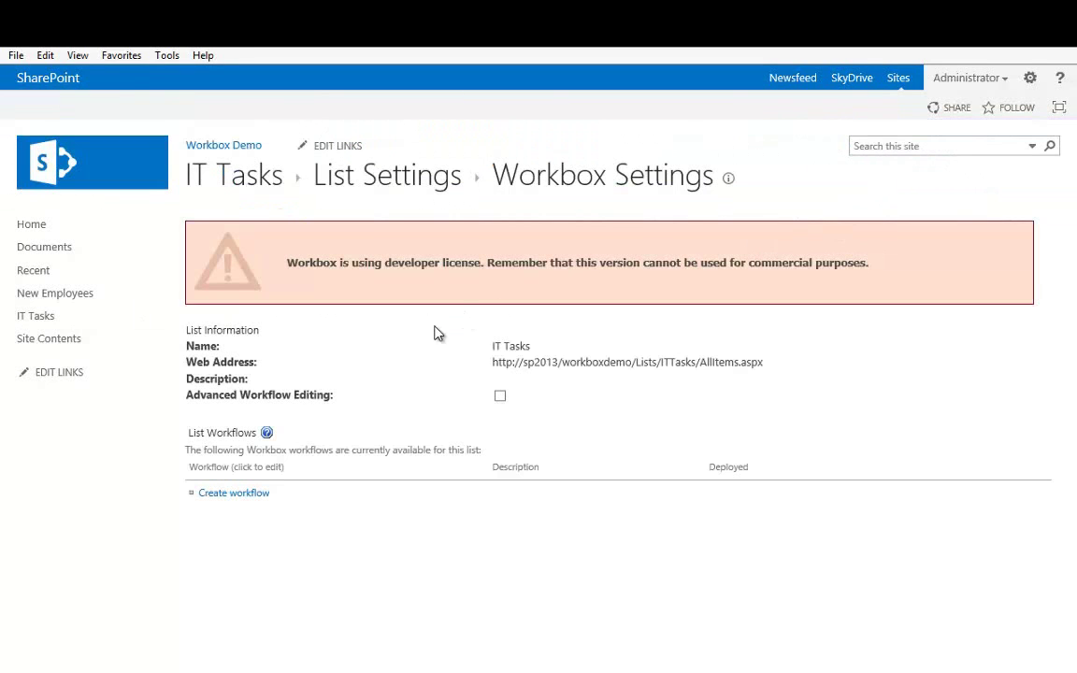
# Create a new list workflow named Task Management for IT Tasks and dismiss the designer's welcome help
pyautogui.click(258, 496)
pyautogui.click(699, 239)
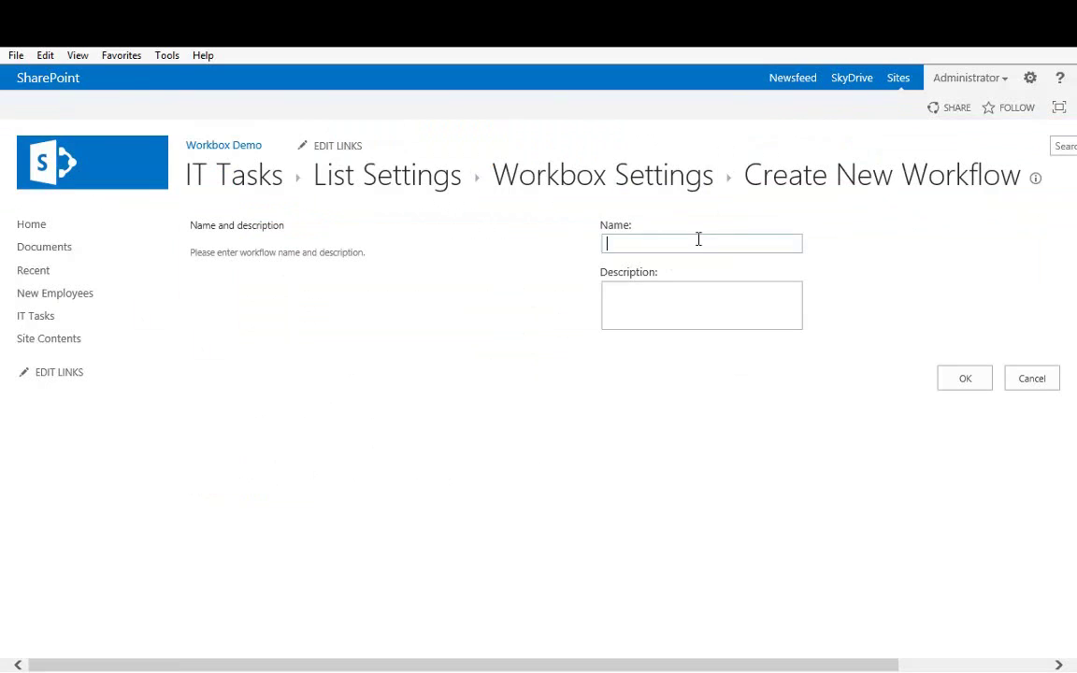
pyautogui.write('Task')
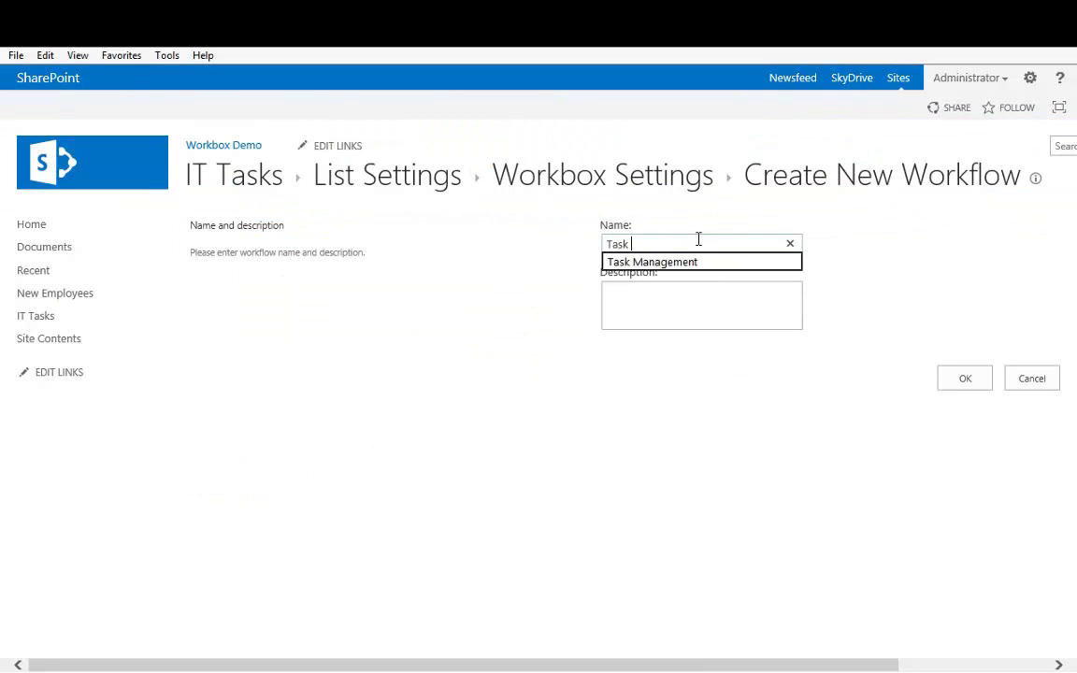
pyautogui.write(' Managemen')
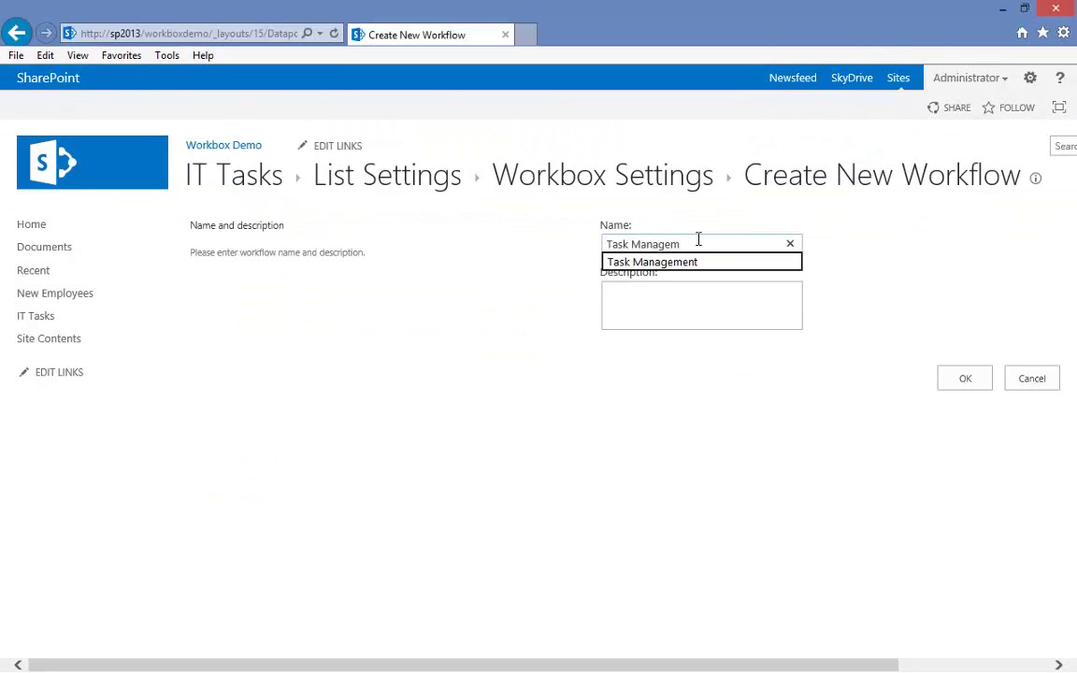
pyautogui.write('t')
pyautogui.press('Return')
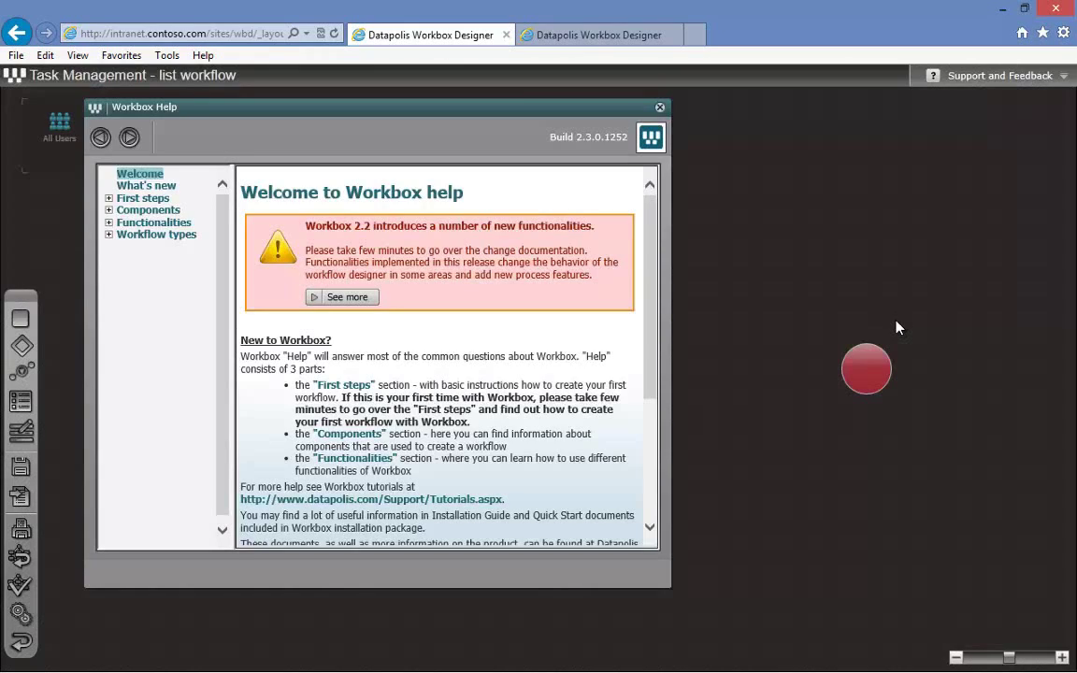
pyautogui.click(661, 109)
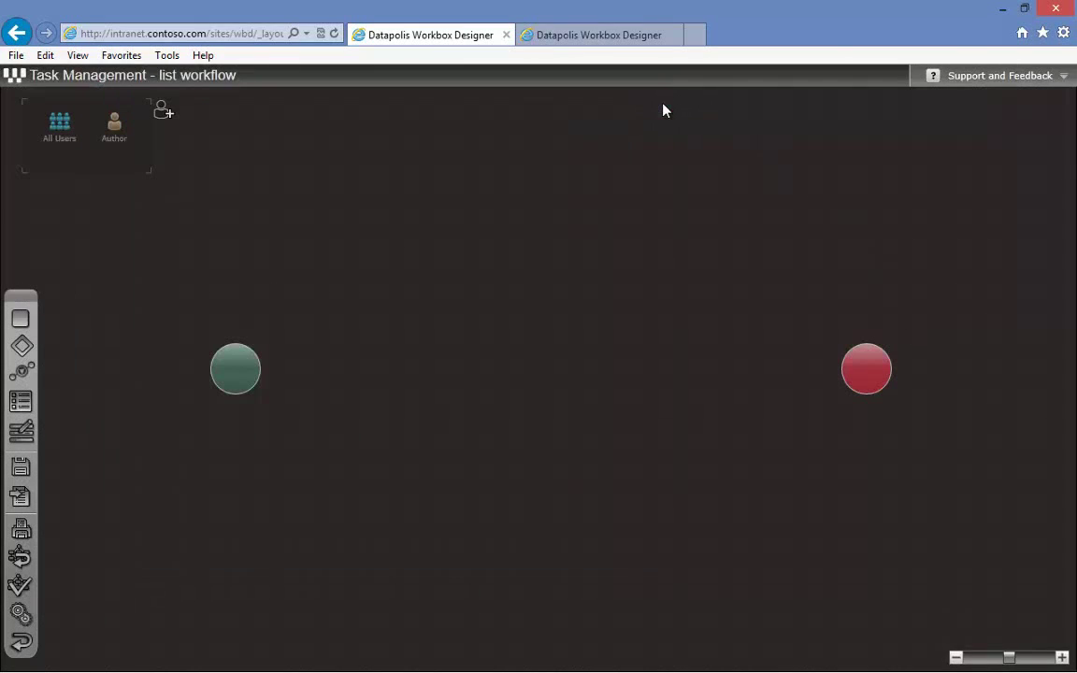
# Add a state named "Task in progress" between the start and end points
pyautogui.moveTo(19, 318); pyautogui.dragTo(524, 382)
pyautogui.doubleClick(513, 368)
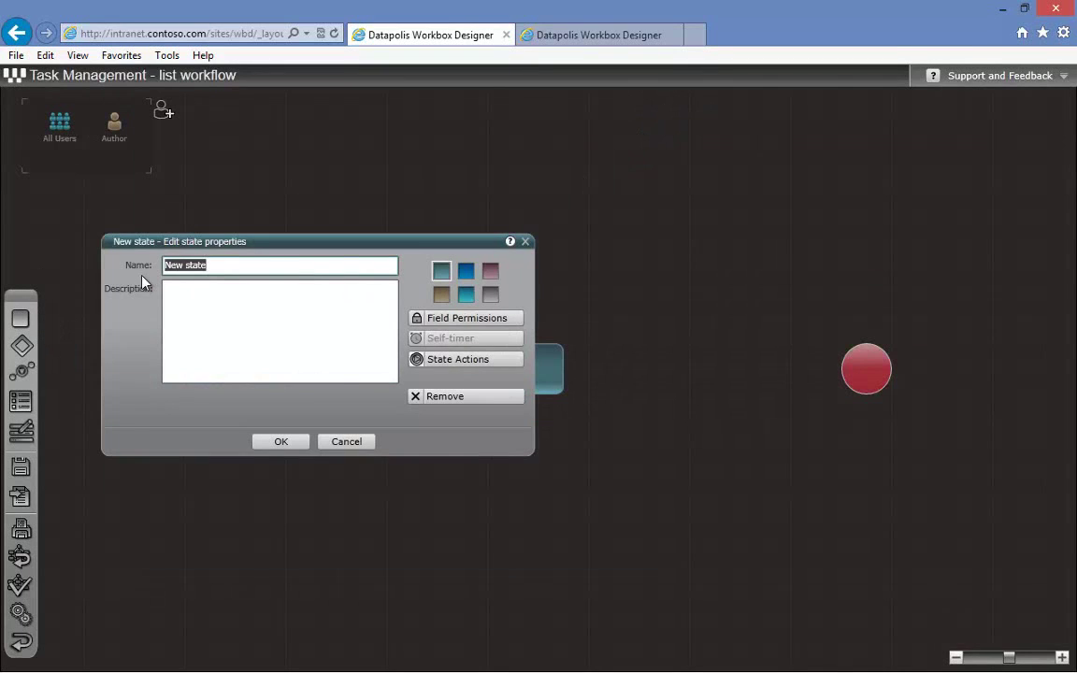
pyautogui.write('Task in progress')
pyautogui.press('Return')
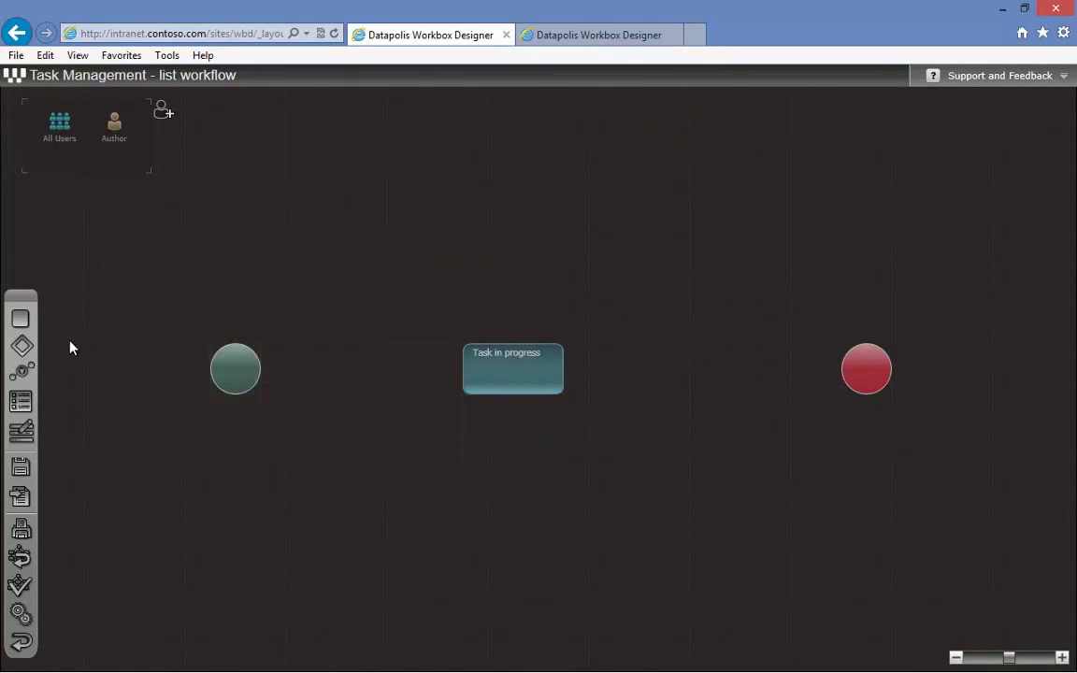
# Connect the start point to "Task in progress" and that state to the end point, and centre the state between them
pyautogui.moveTo(241, 373)
pyautogui.moveTo(240, 374); pyautogui.dragTo(471, 378)
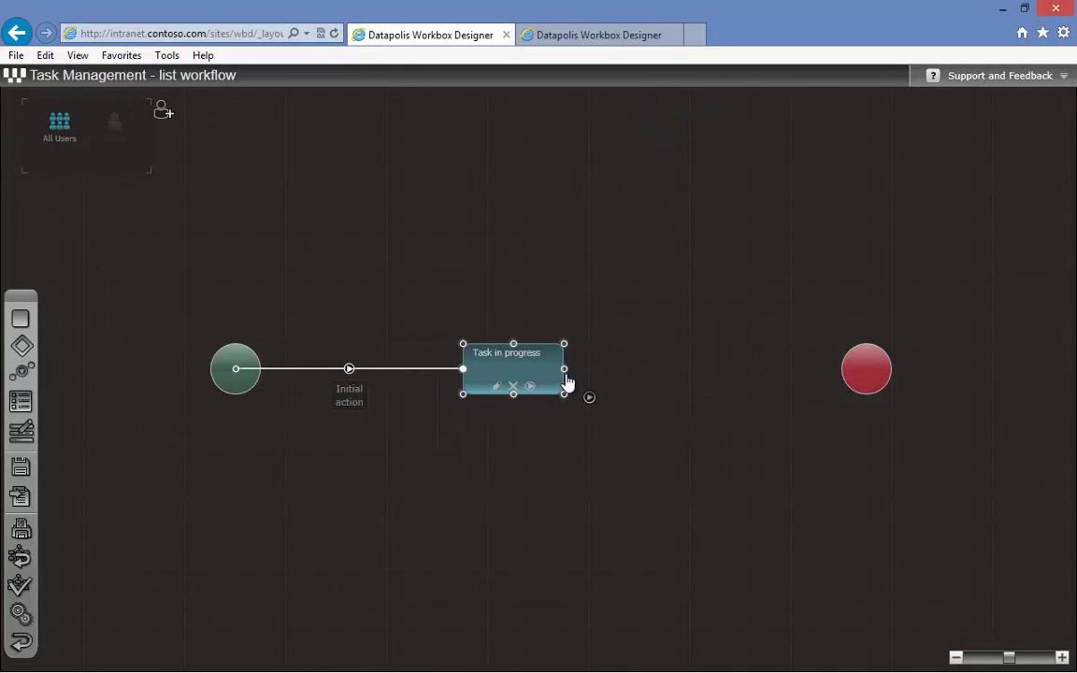
pyautogui.moveTo(568, 380); pyautogui.dragTo(868, 372)
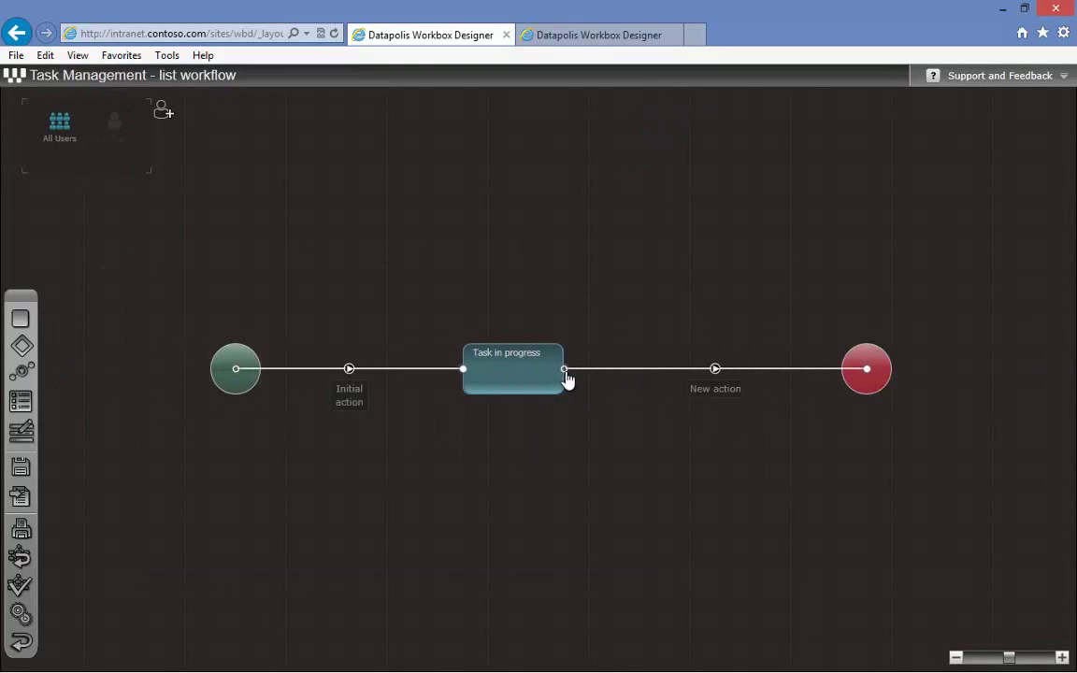
pyautogui.moveTo(526, 367); pyautogui.dragTo(567, 377)
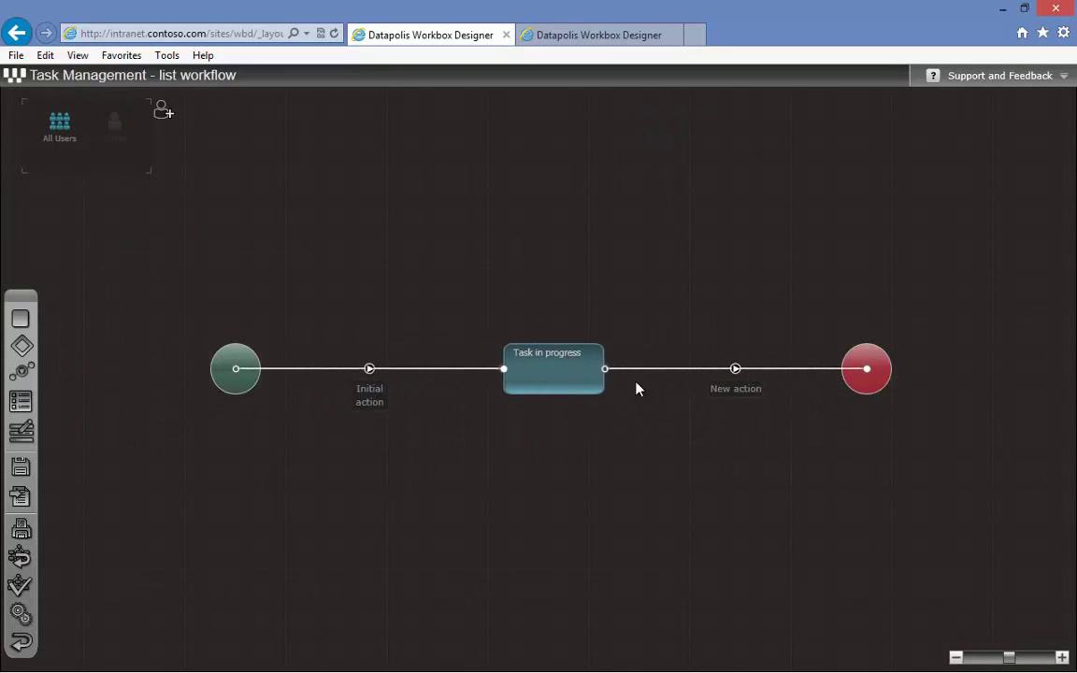
# Rename the action between "Task in progress" and the end point as "Finish task"
pyautogui.doubleClick(741, 385)
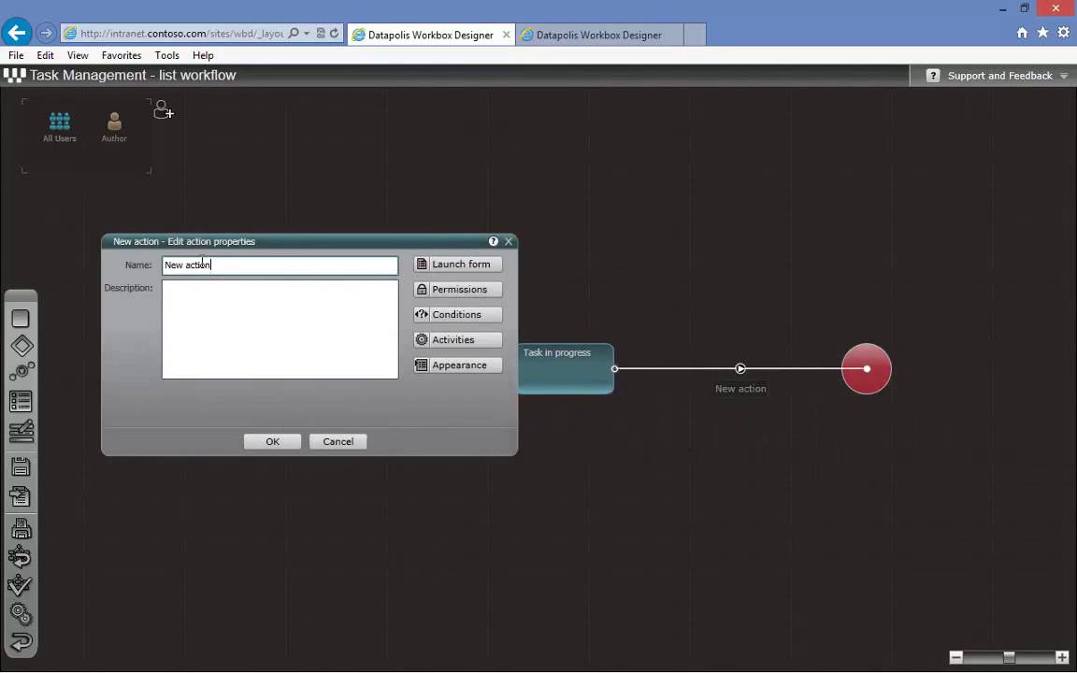
pyautogui.moveTo(213, 267); pyautogui.dragTo(166, 266)
pyautogui.press('BackSpace')
pyautogui.write('Finish task')
pyautogui.press('Return')
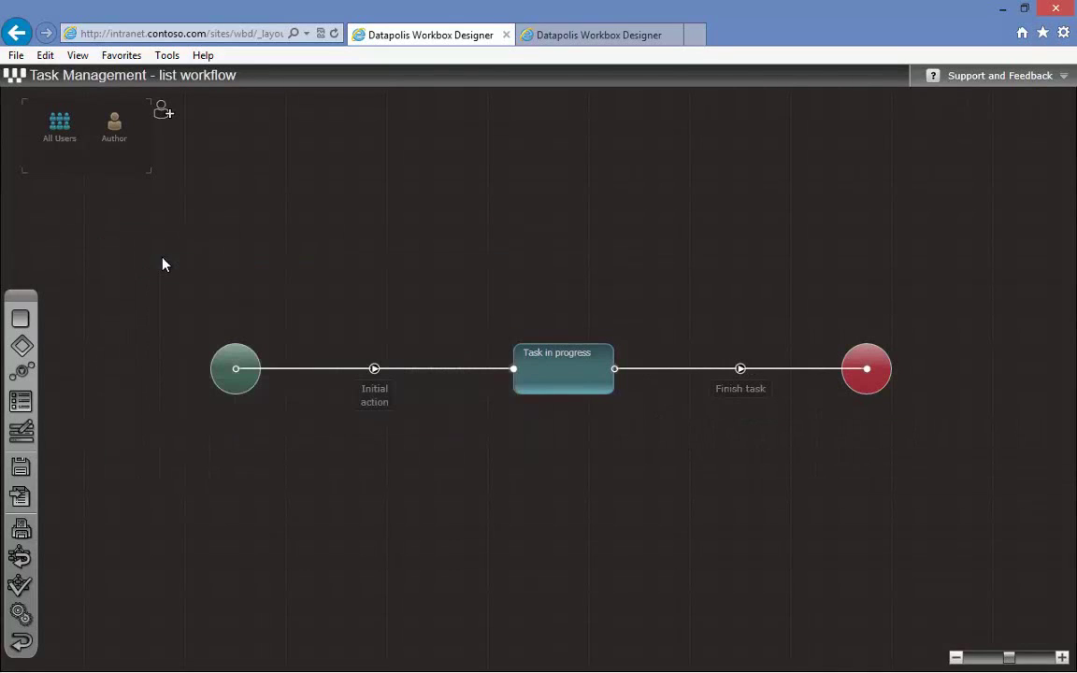
# Add a Launch workflow action activity to the activity diagram of the "Finish task" action
pyautogui.doubleClick(739, 391)
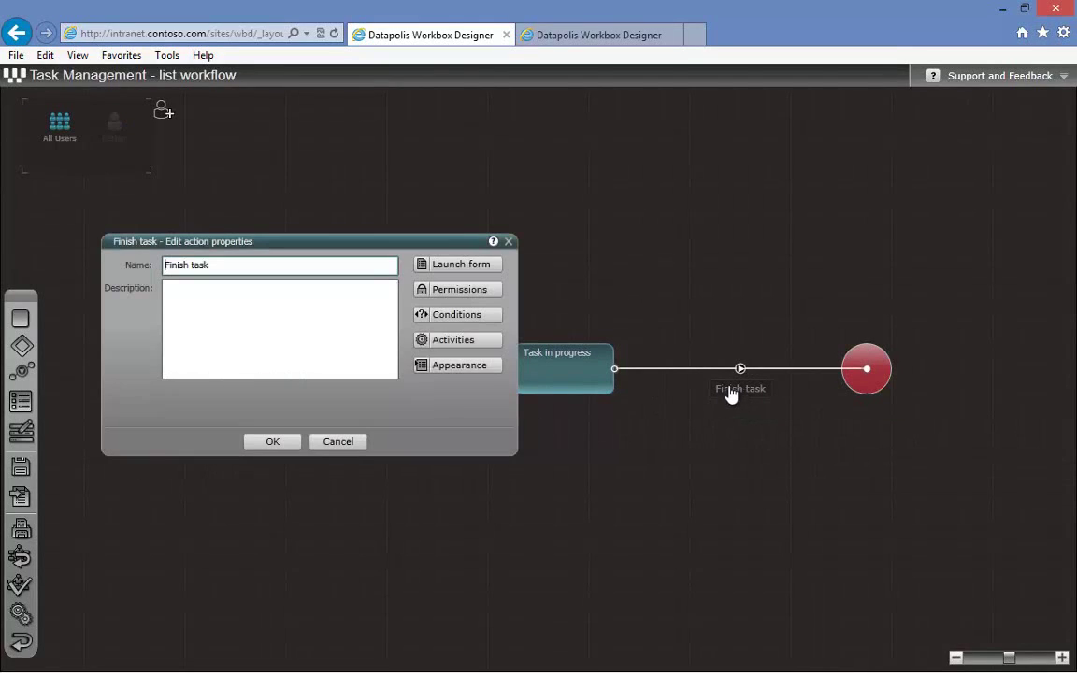
pyautogui.click(466, 343)
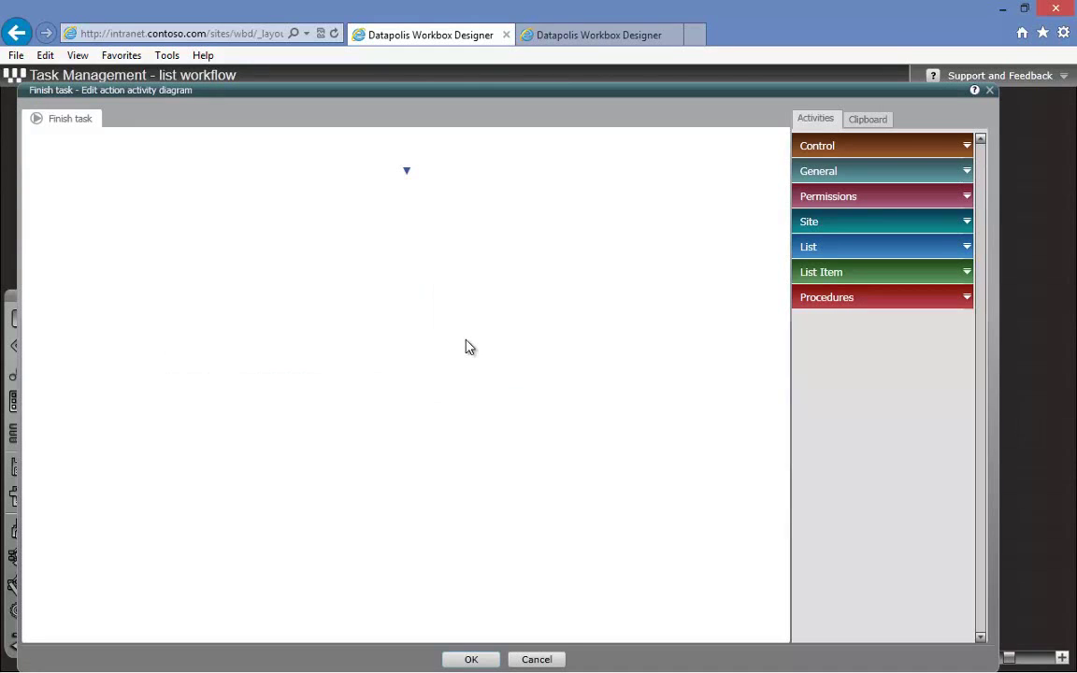
pyautogui.click(884, 170)
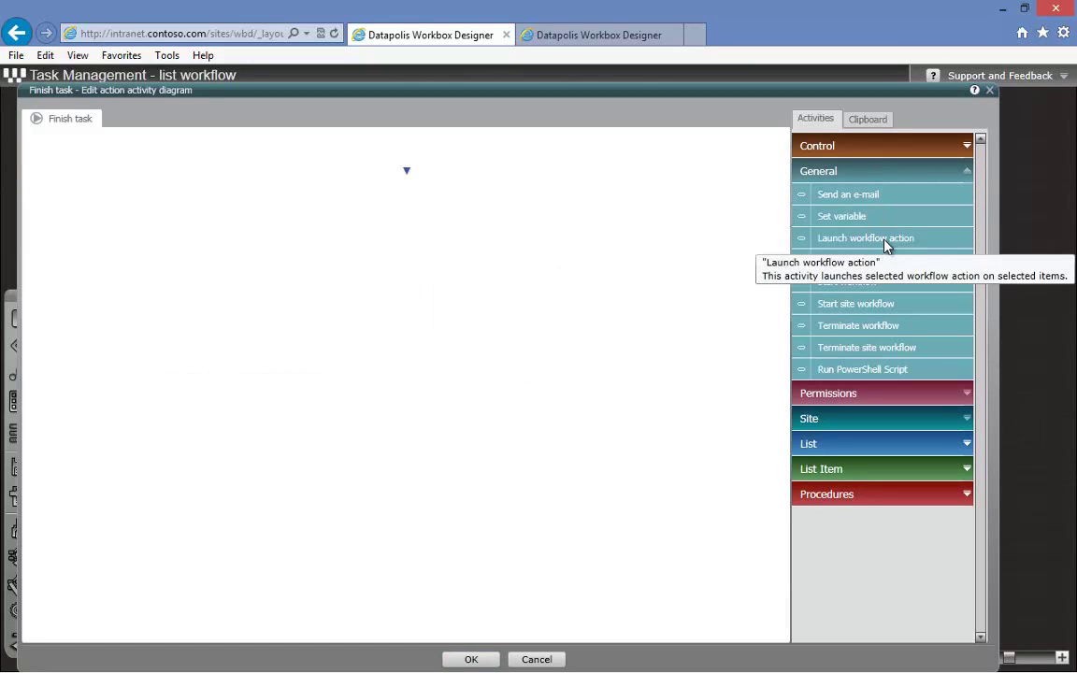
pyautogui.moveTo(885, 245); pyautogui.dragTo(406, 160)
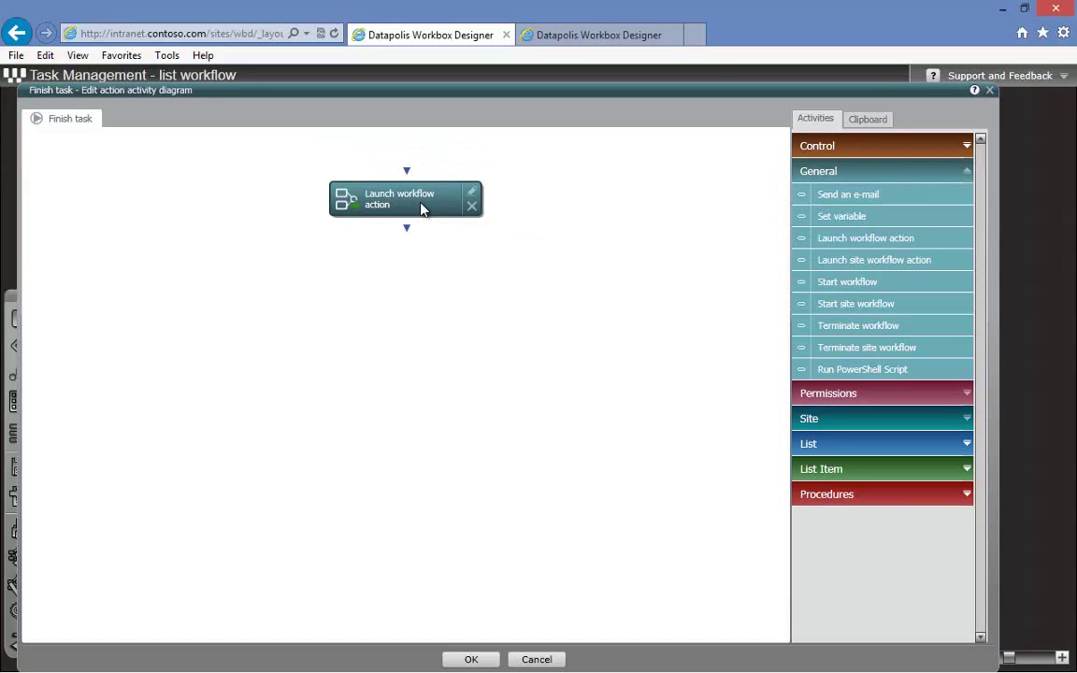
# Set the Launch workflow action activity's SharePoint list to the New Employees list of the current site
pyautogui.doubleClick(421, 209)
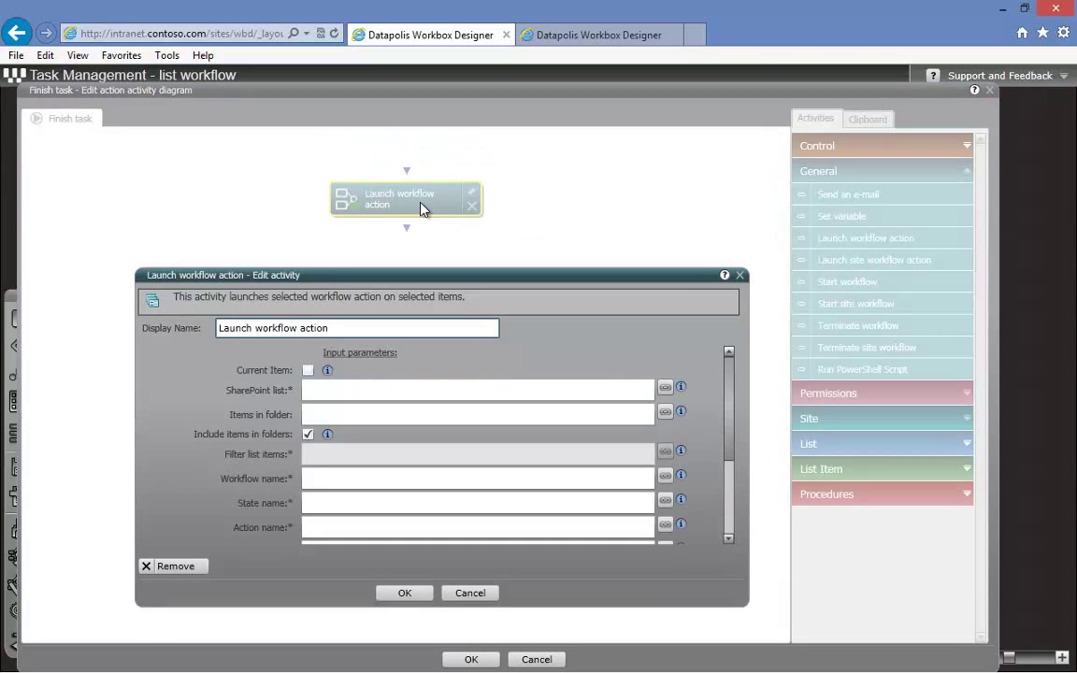
pyautogui.click(584, 42)
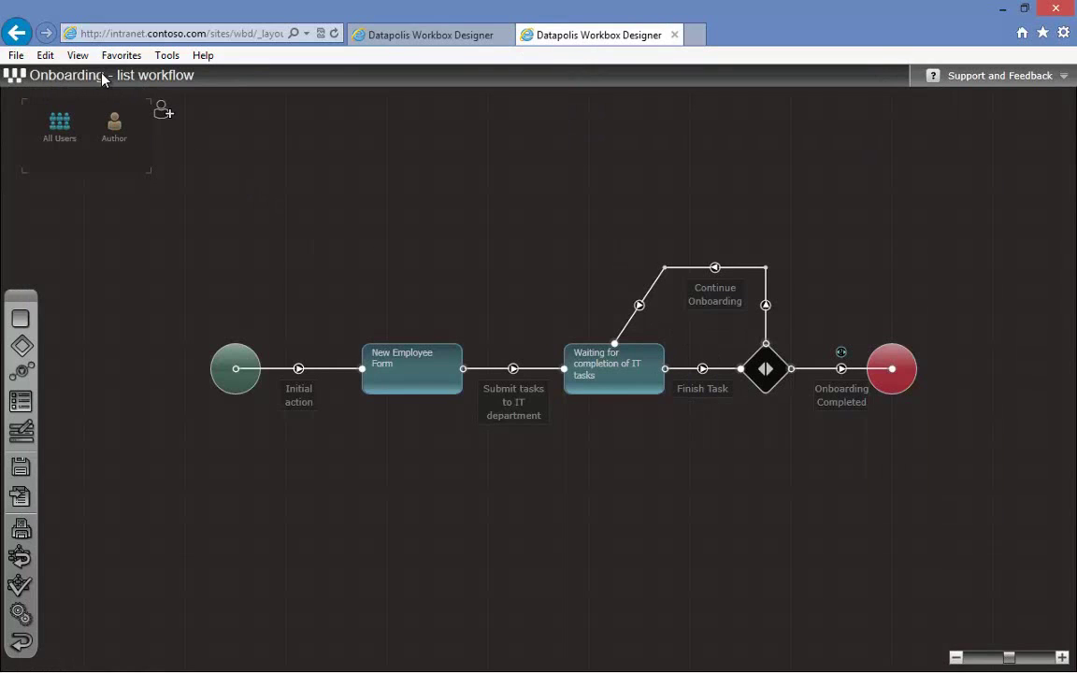
pyautogui.click(426, 36)
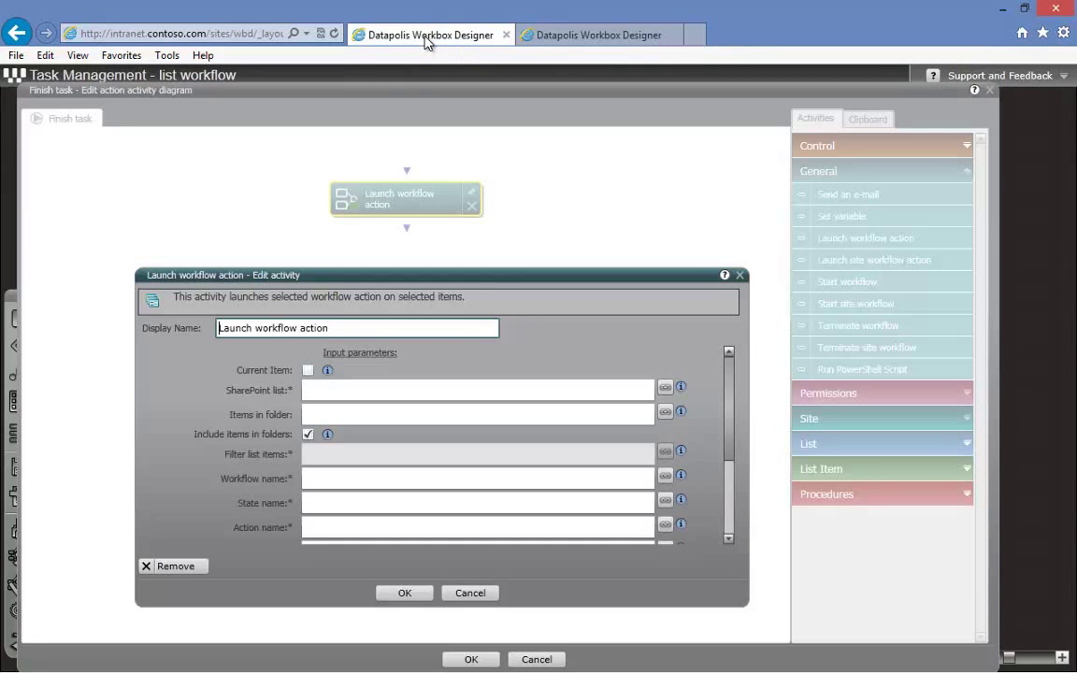
pyautogui.click(339, 400)
pyautogui.click(90, 198)
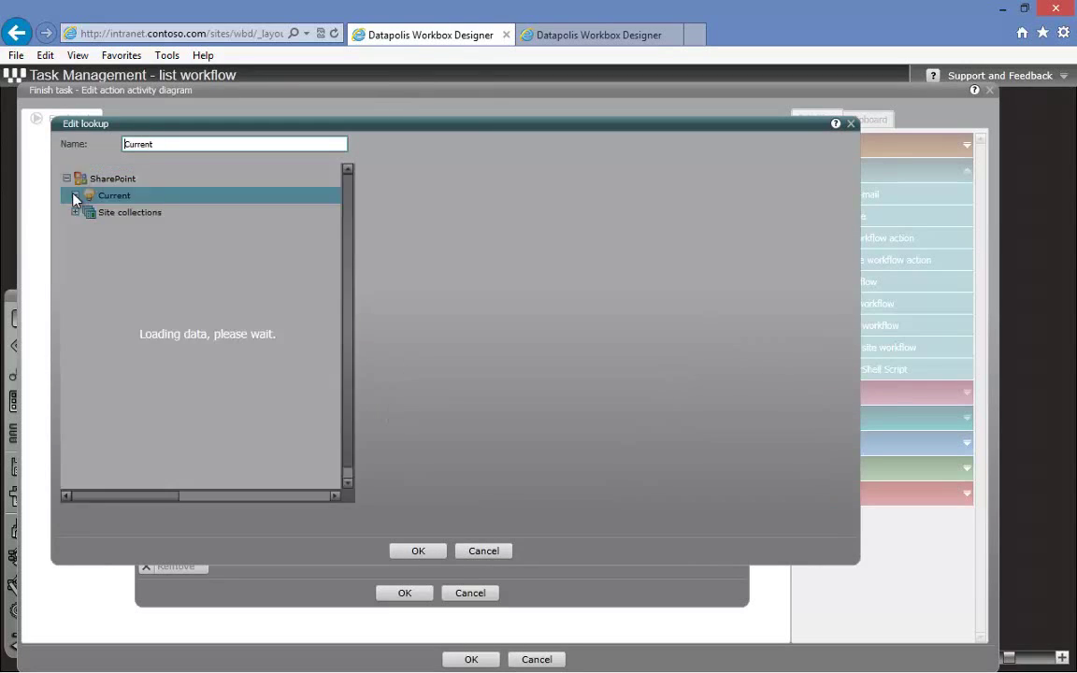
pyautogui.click(84, 230)
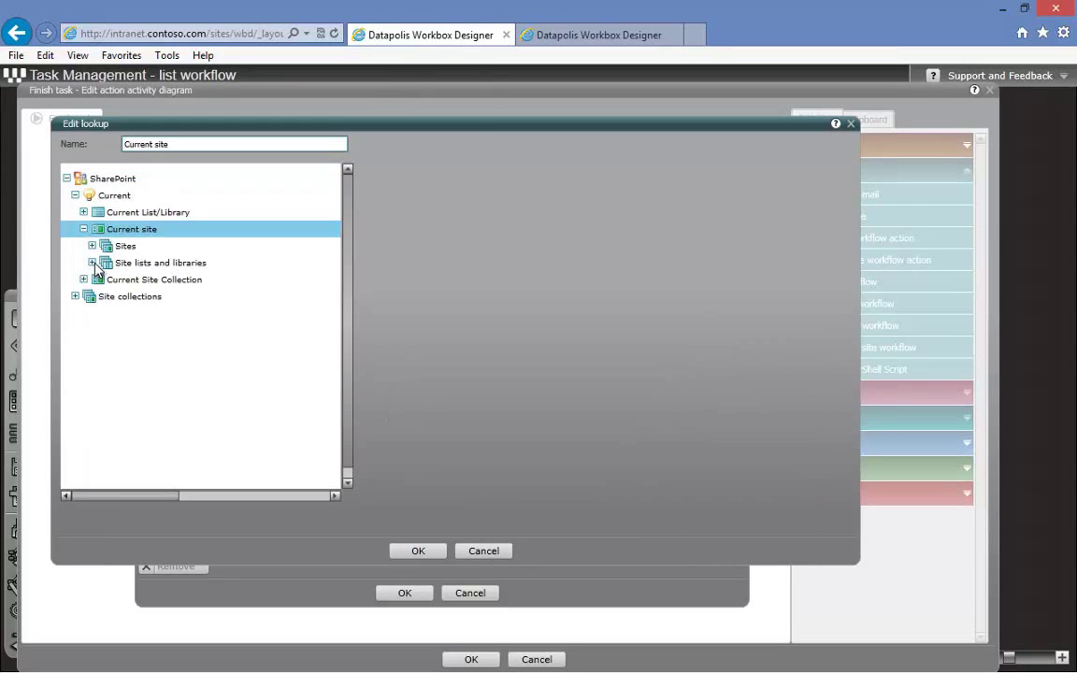
pyautogui.click(92, 262)
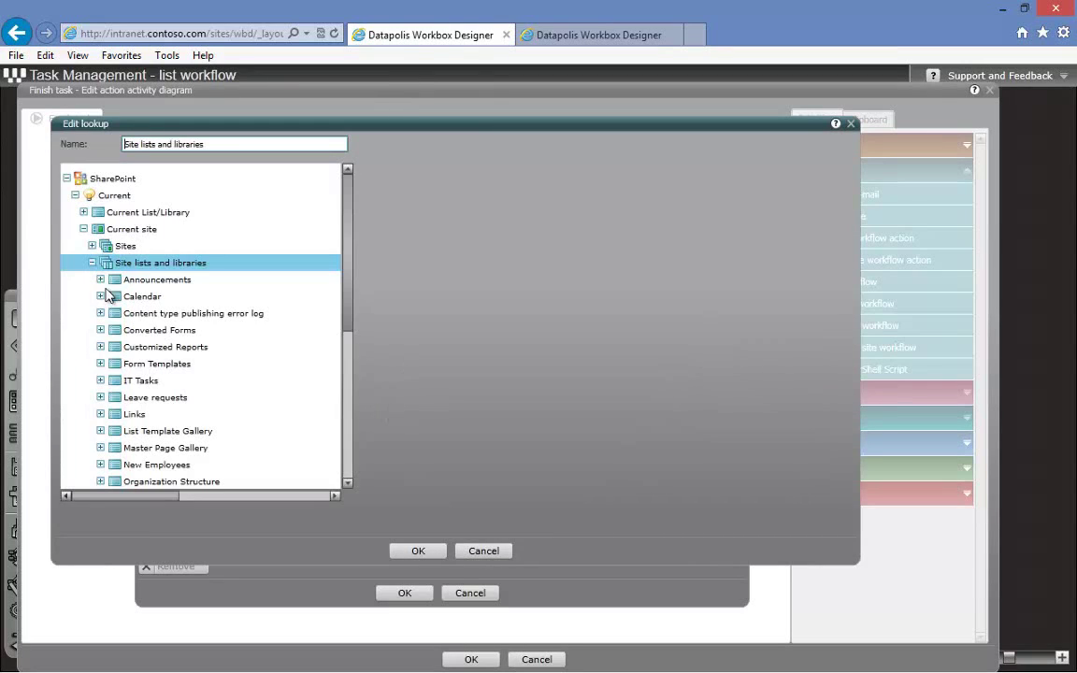
pyautogui.click(101, 465)
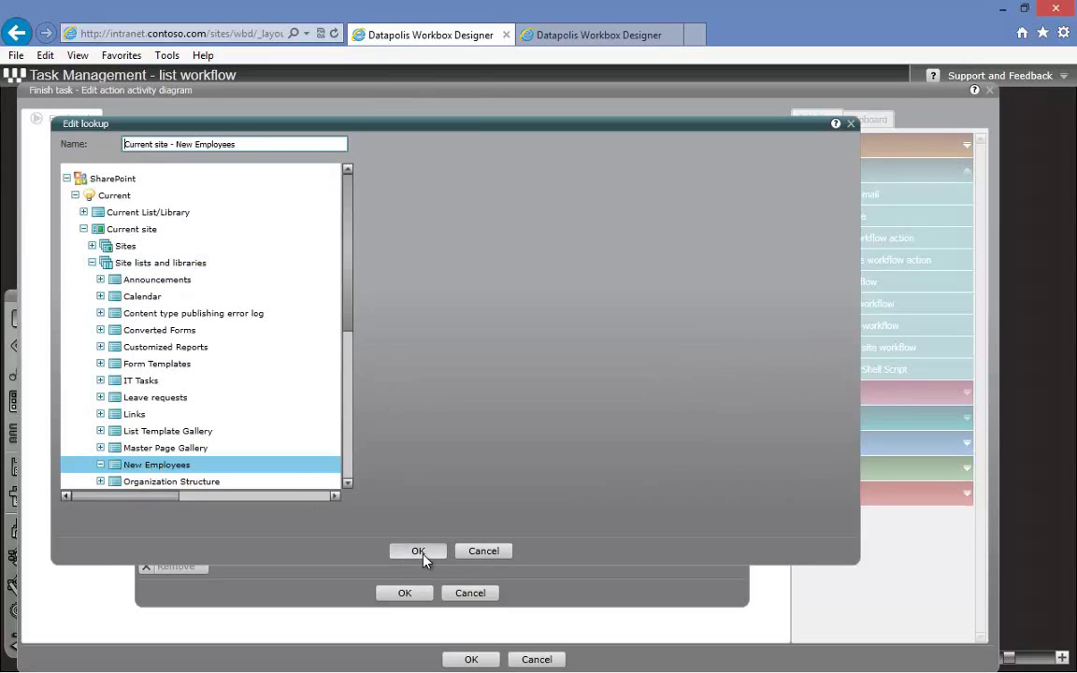
pyautogui.click(418, 550)
# Filter the list items so that ID equals the current item's Source ID
pyautogui.click(314, 458)
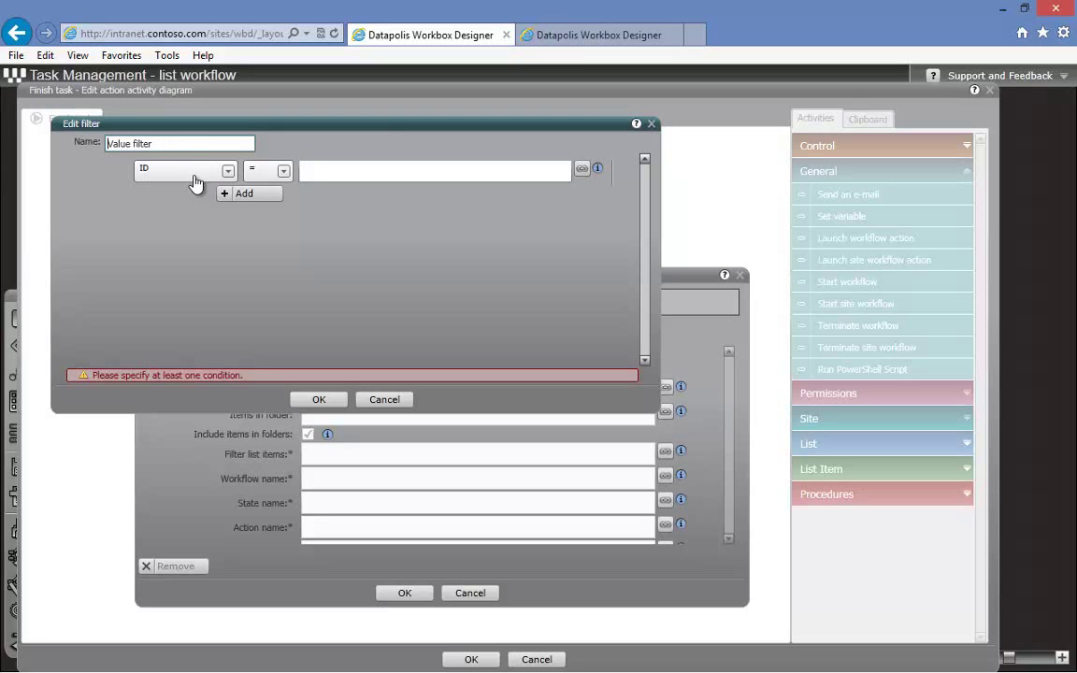
pyautogui.click(582, 172)
pyautogui.click(493, 210)
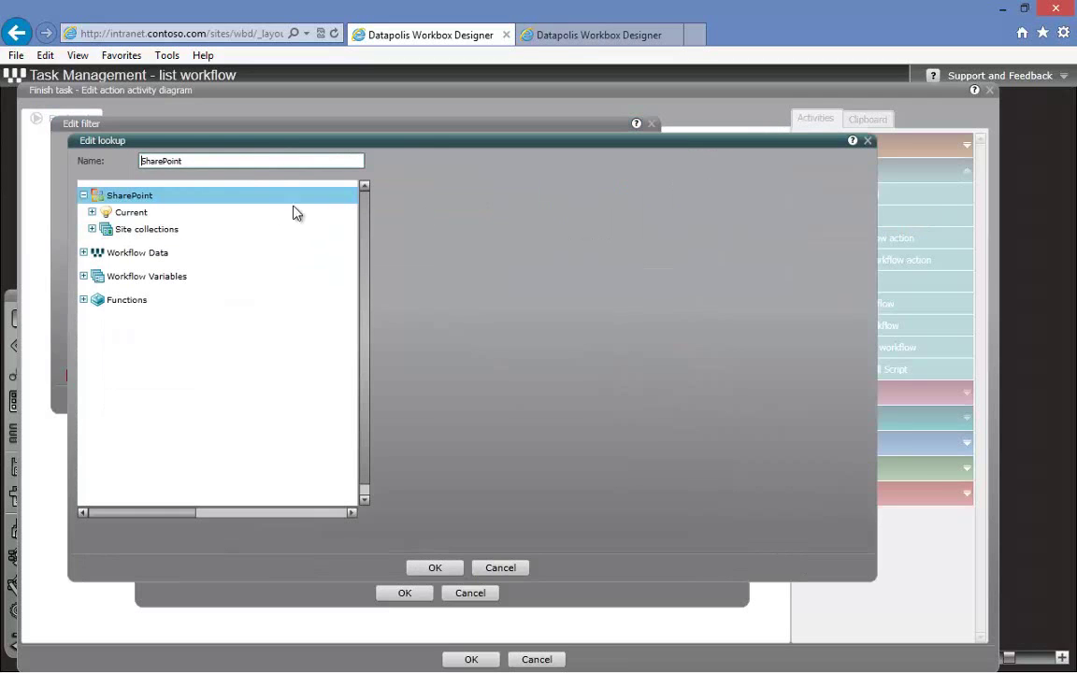
pyautogui.doubleClick(104, 213)
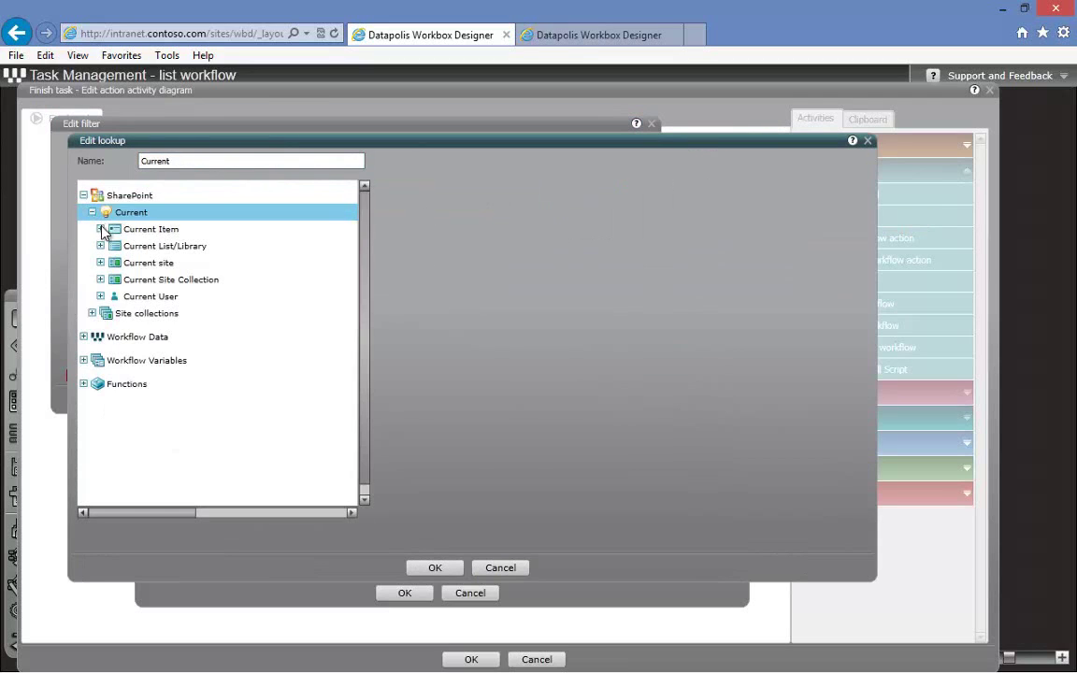
pyautogui.doubleClick(99, 228)
pyautogui.scroll(-2, 122, 323)
pyautogui.click(140, 417)
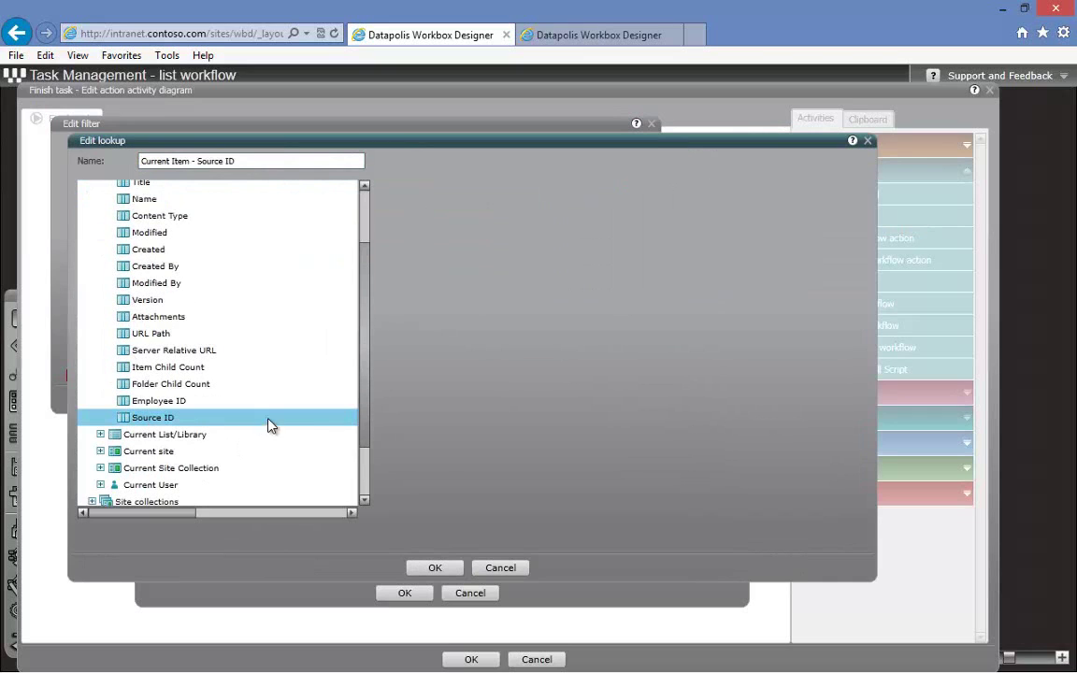
pyautogui.click(435, 568)
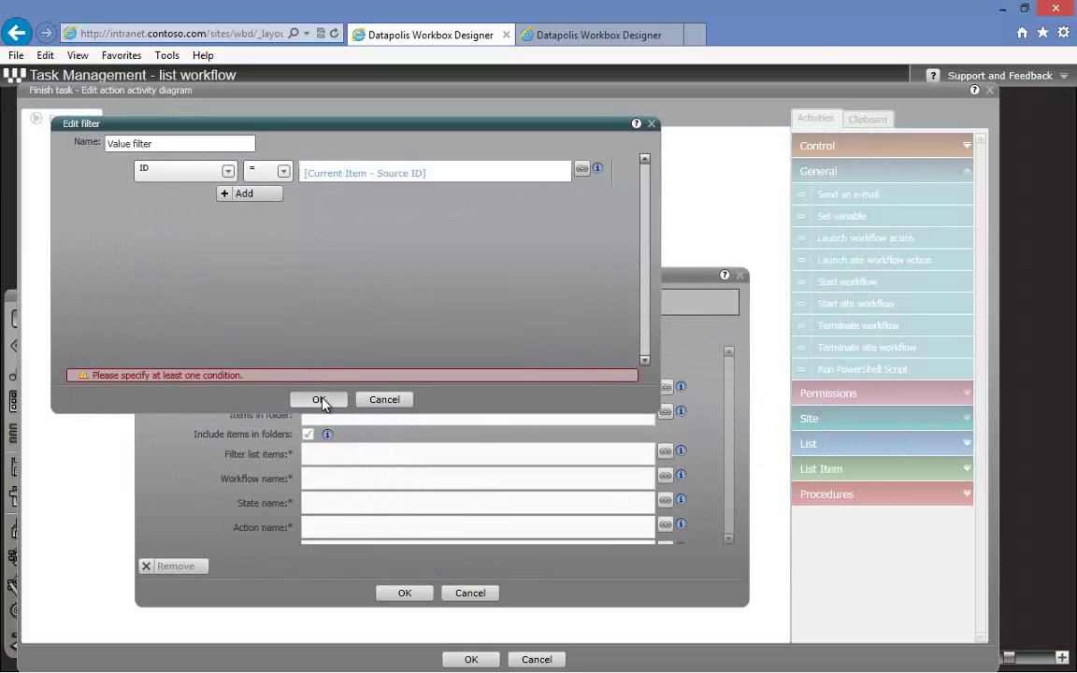
pyautogui.click(319, 399)
# Set the activity's workflow name to "Onboarding" and its state name to "Waiting for completion of IT tasks", copied from the Onboarding workflow
pyautogui.click(321, 481)
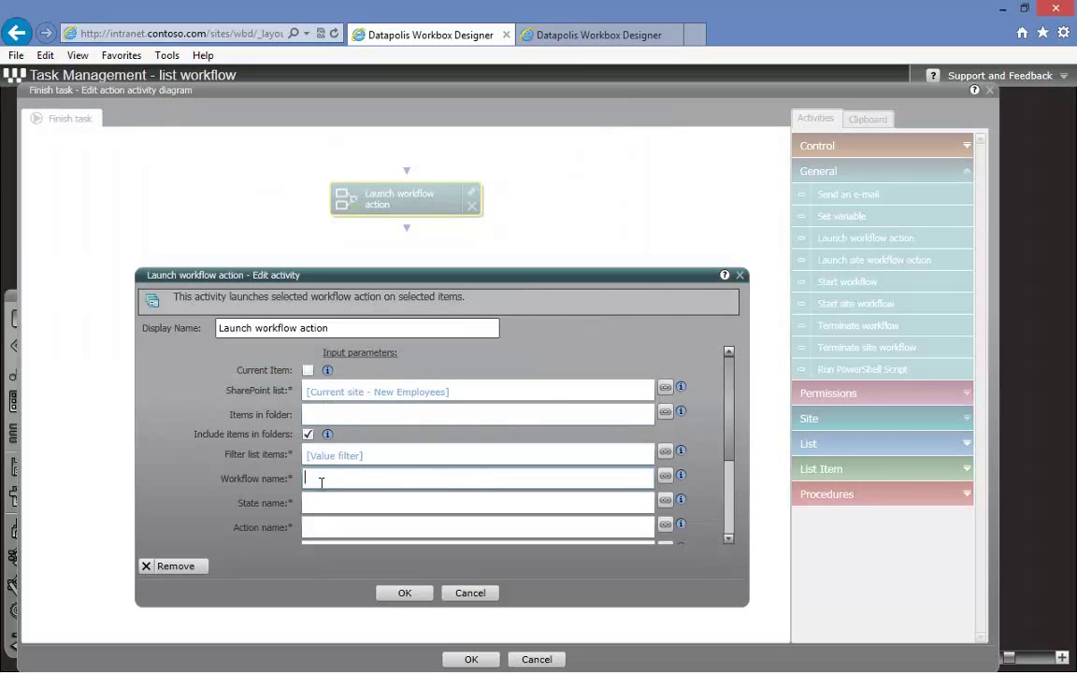
pyautogui.write('Onboarding')
pyautogui.press('Tab')
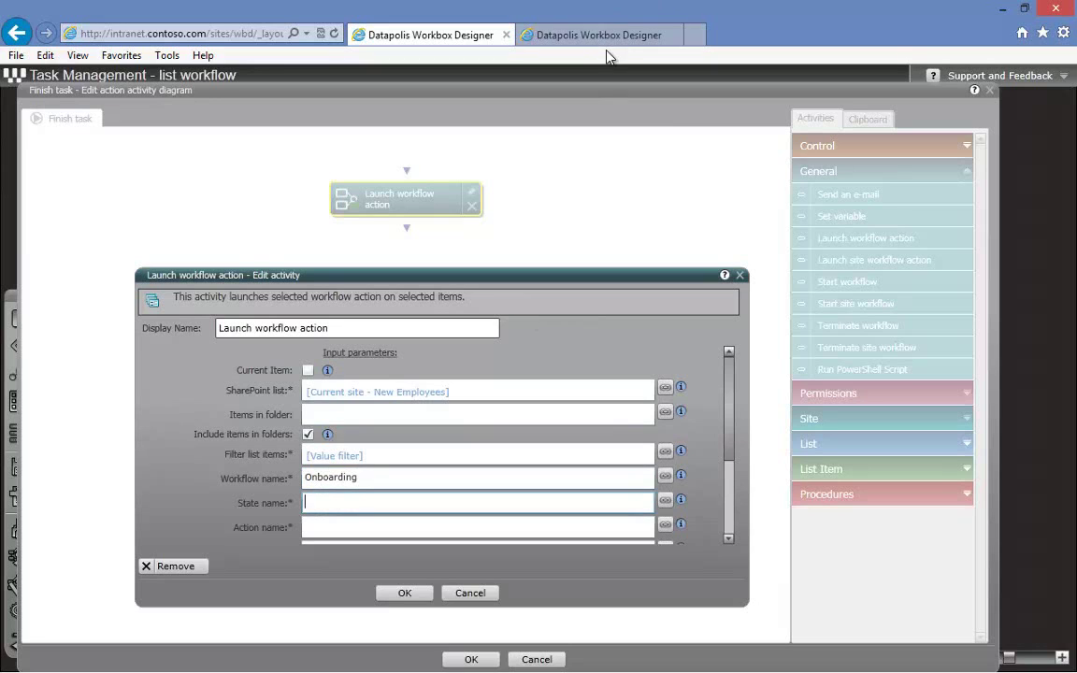
pyautogui.click(546, 42)
pyautogui.doubleClick(586, 365)
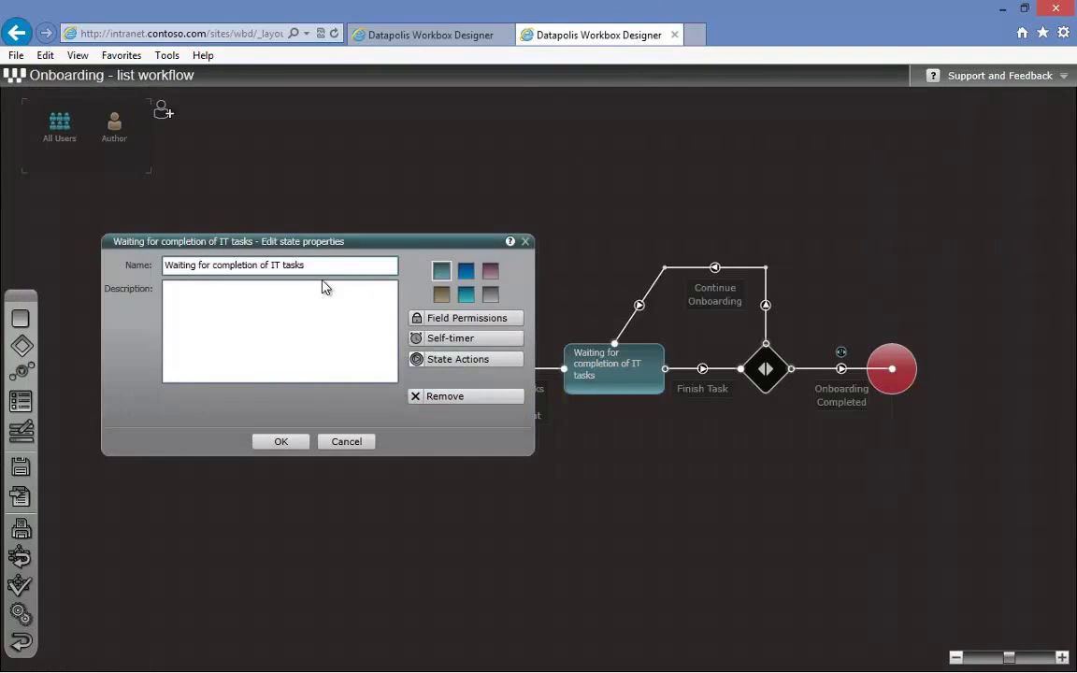
pyautogui.hotkey('ctrl', 'a')
pyautogui.hotkey('ctrl', 'c')
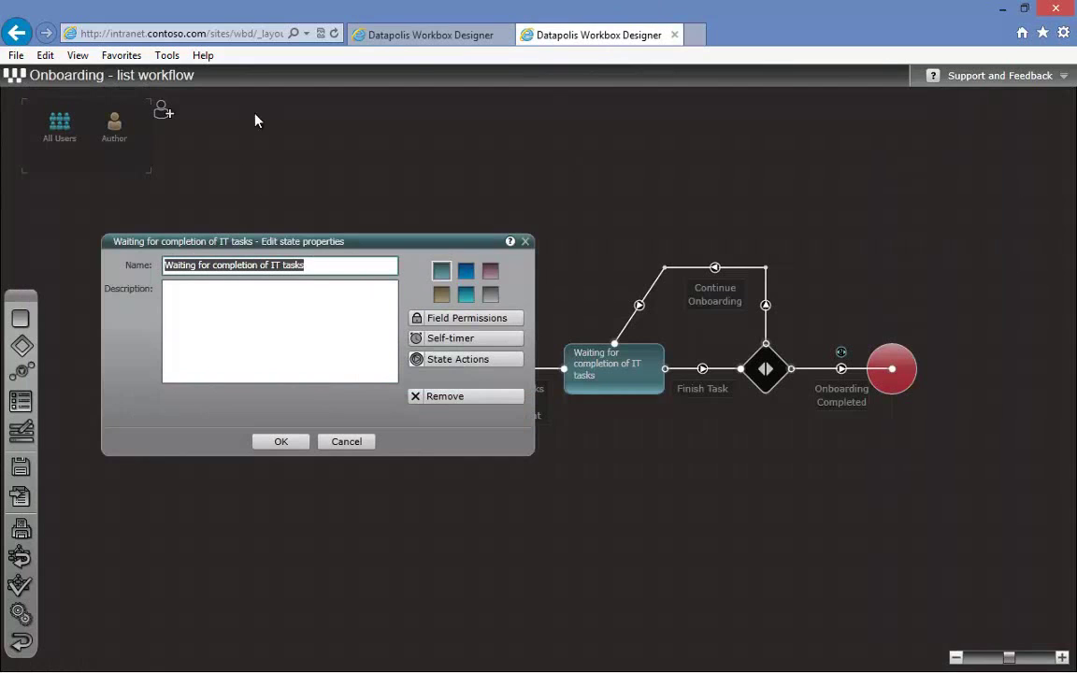
pyautogui.click(419, 44)
pyautogui.hotkey('ctrl', 'v')
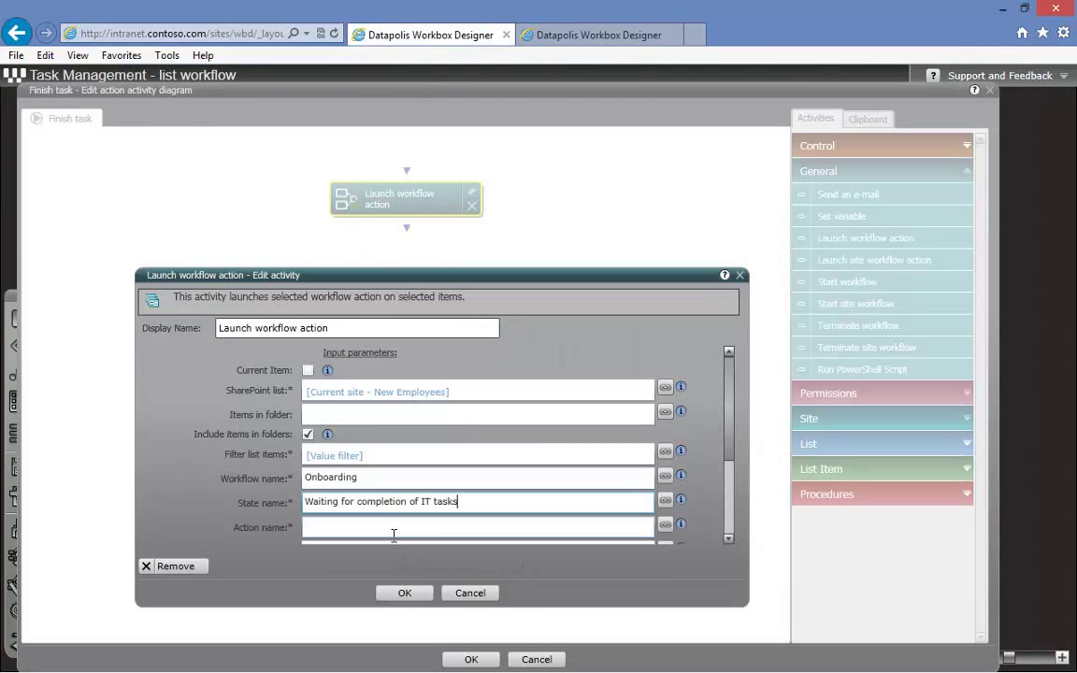
# Set the activity's action name to "Finish Task" and accept the activity diagram and action settings
pyautogui.click(379, 528)
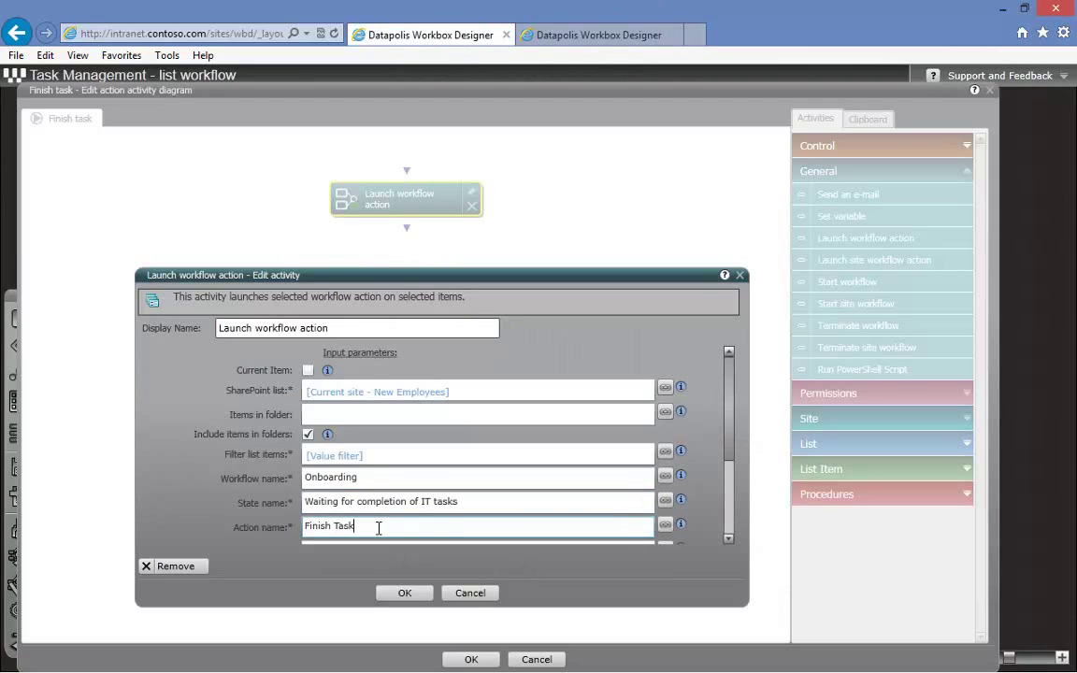
pyautogui.click(404, 593)
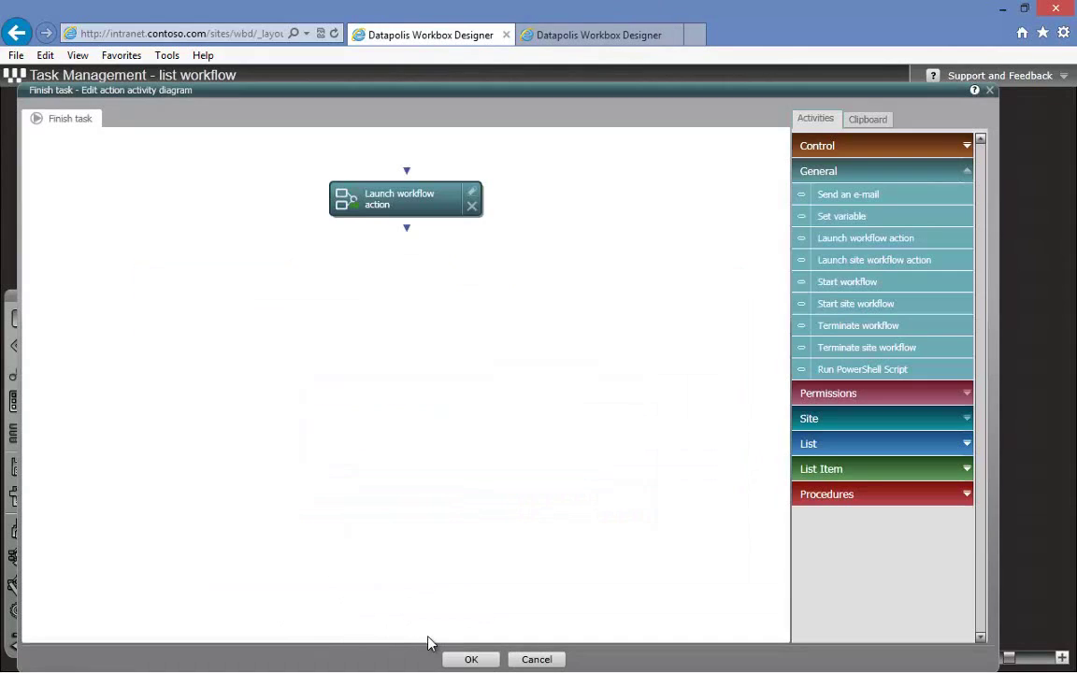
pyautogui.click(472, 660)
pyautogui.click(273, 441)
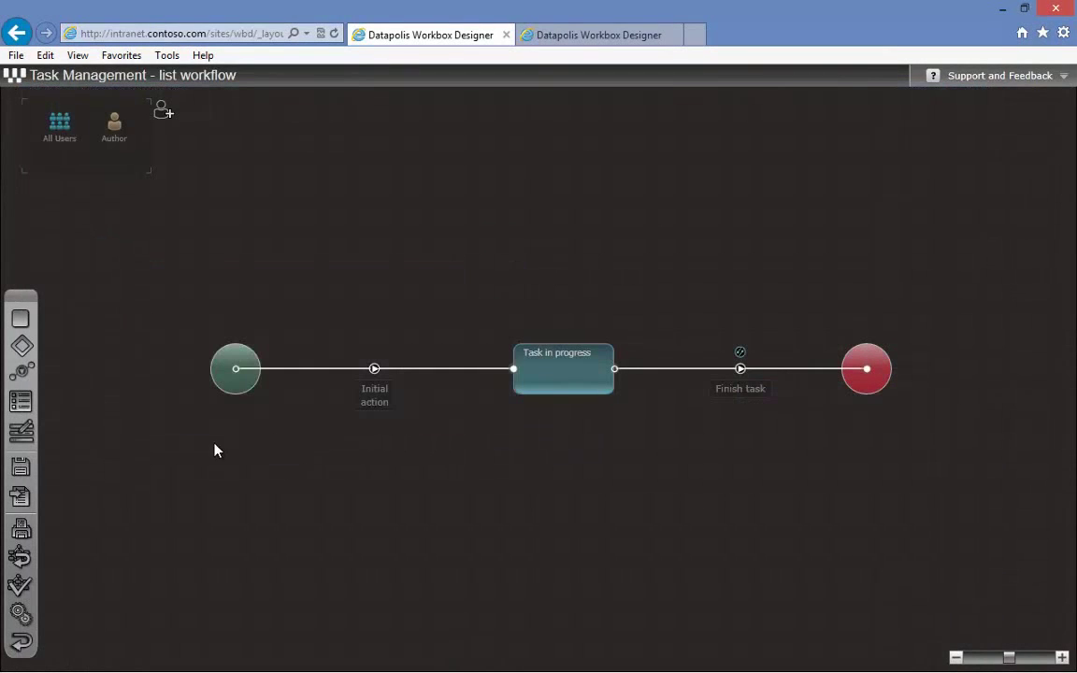
# Deploy the Task Management workflow
pyautogui.click(17, 498)
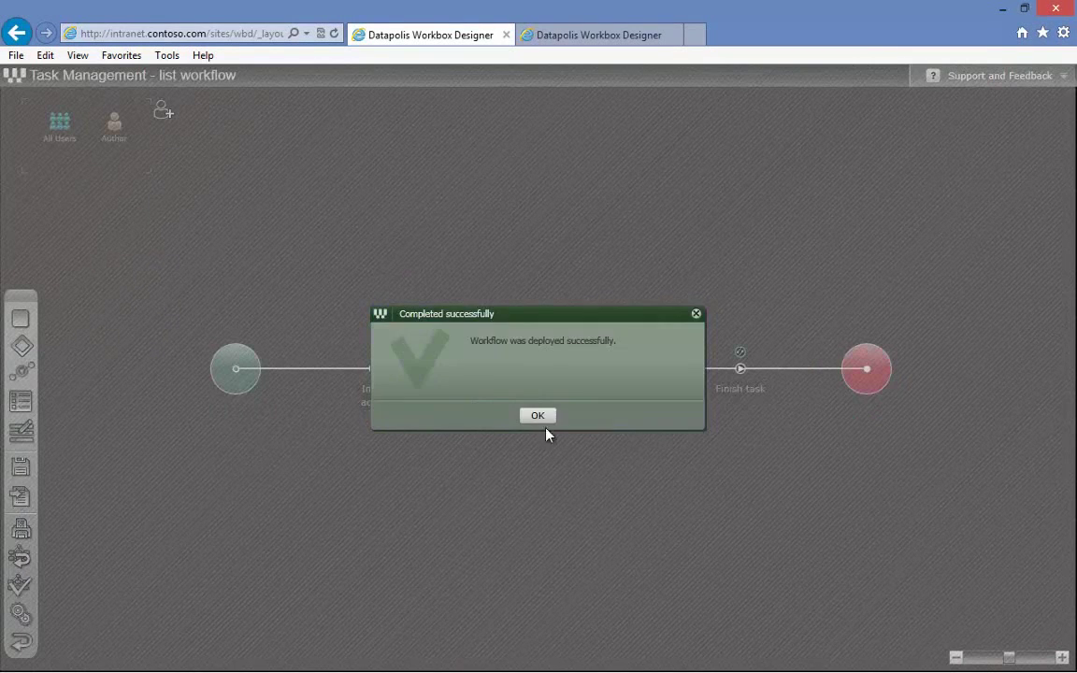
pyautogui.click(539, 417)
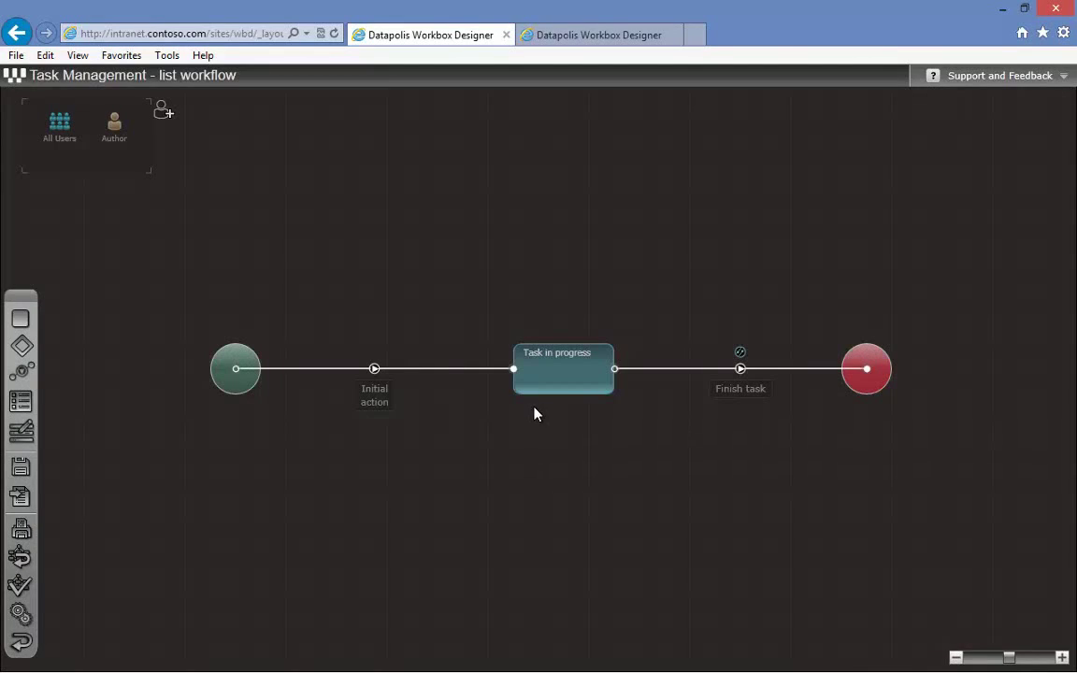
pyautogui.click(696, 38)
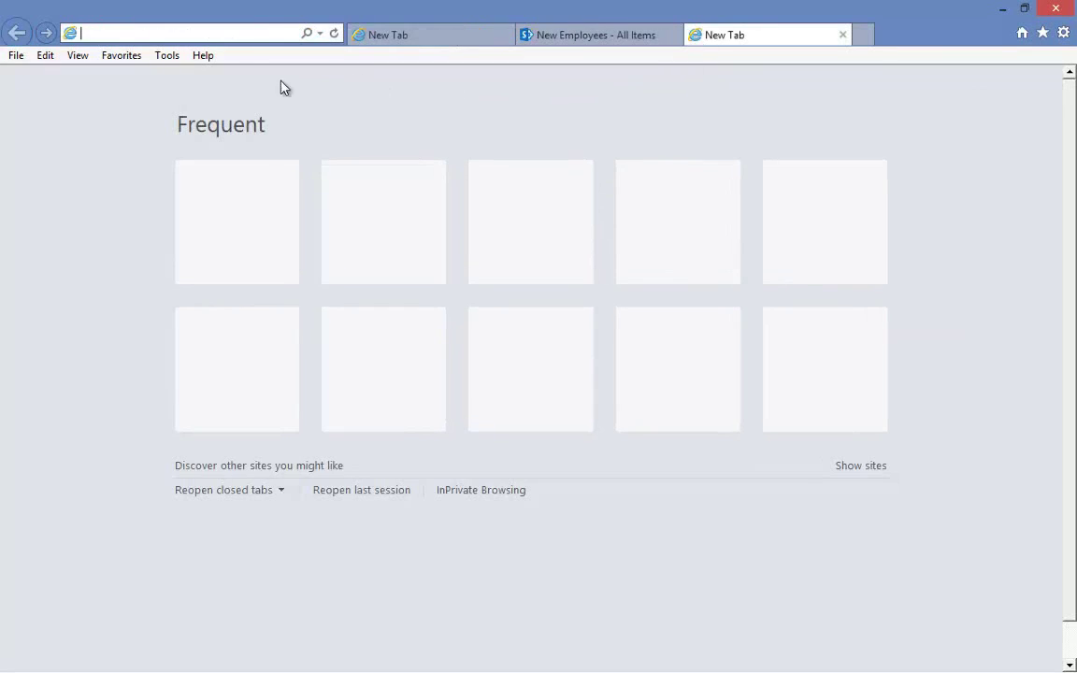
pyautogui.write('sp20')
pyautogui.press('Down')
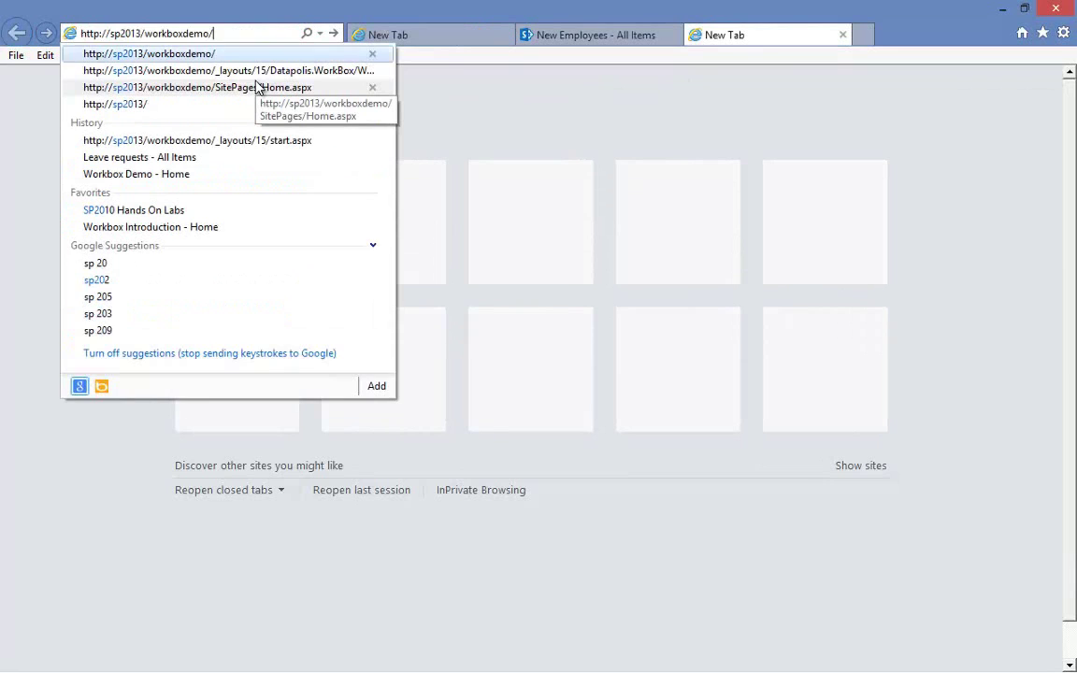
pyautogui.press('Return')
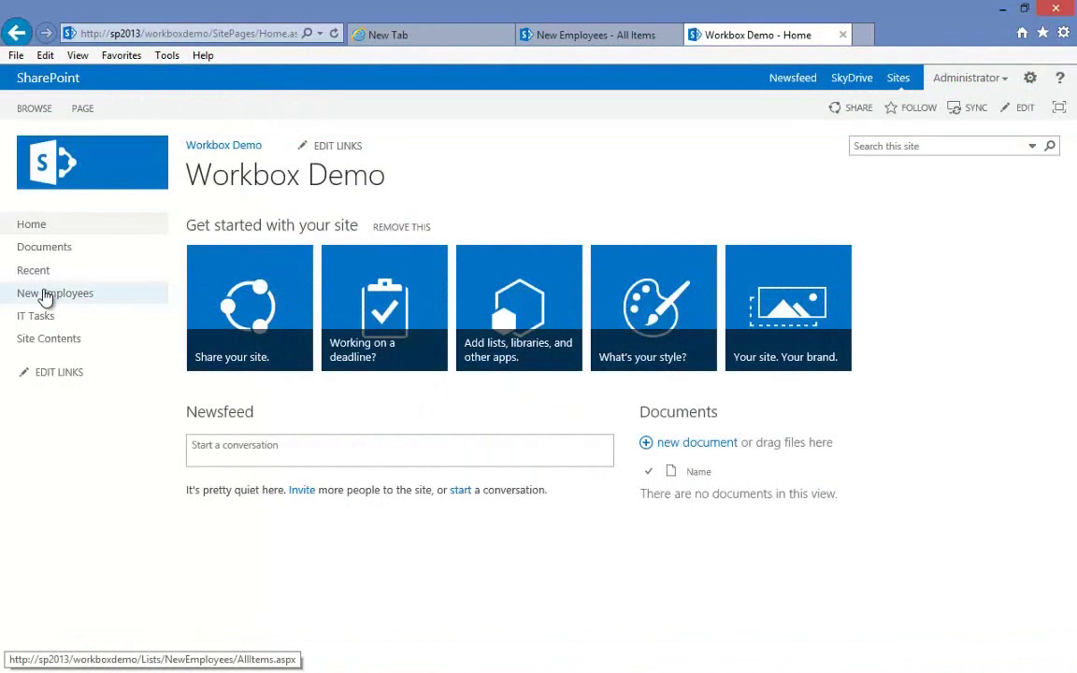
pyautogui.click(46, 295)
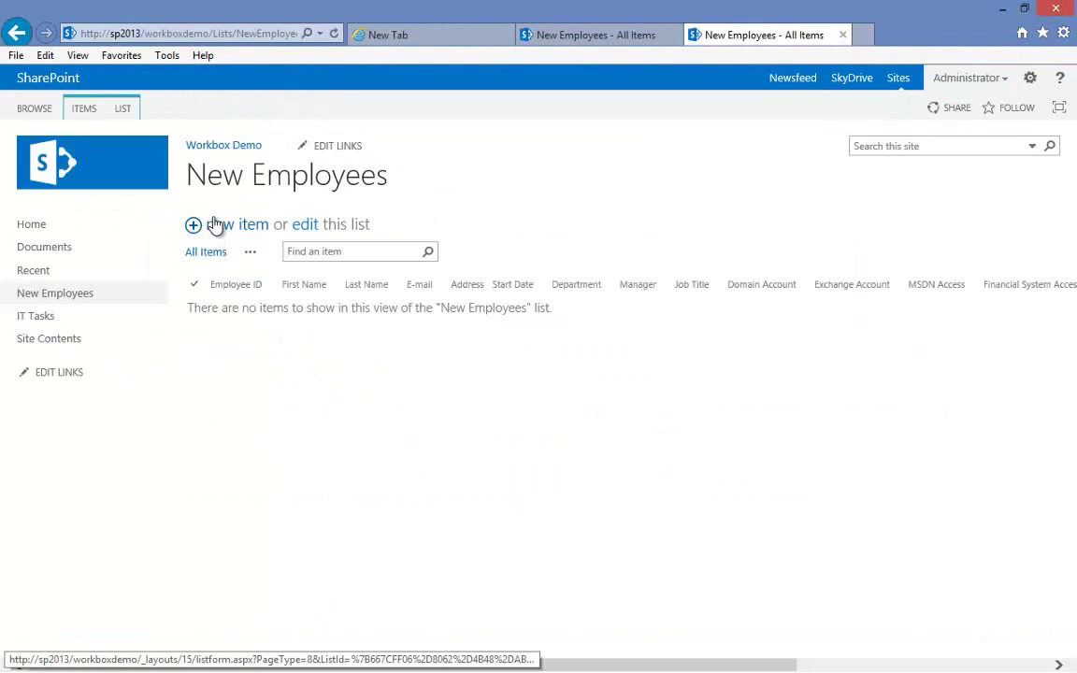
pyautogui.click(218, 222)
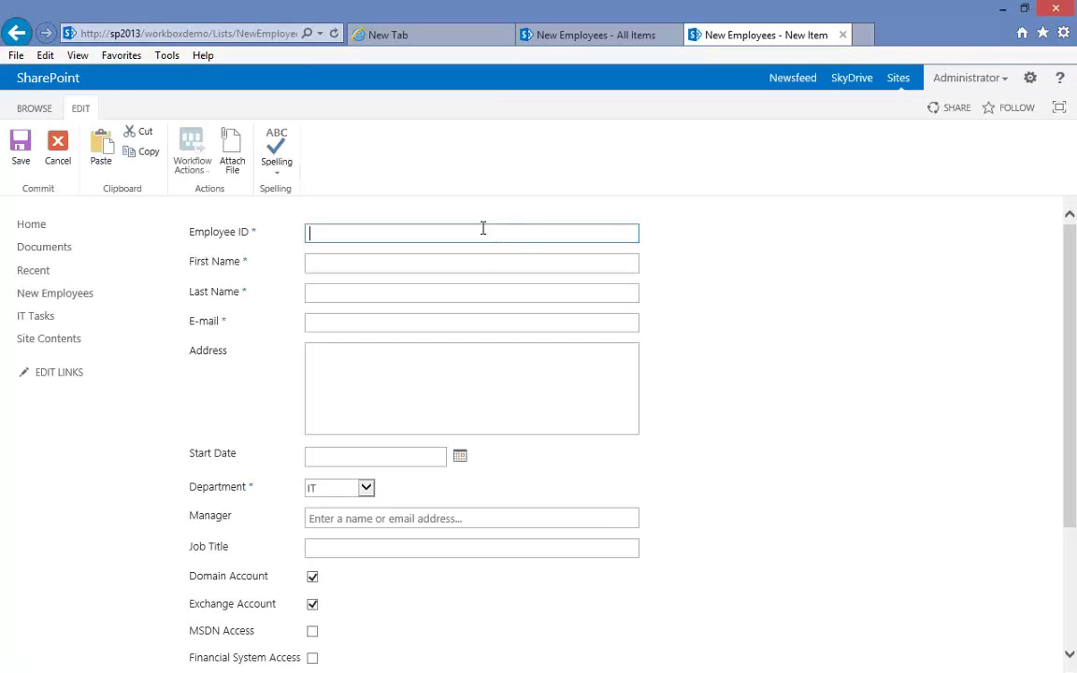
# Fill in the new employee's ID, first name, last name and e-mail address
pyautogui.write('jdoe')
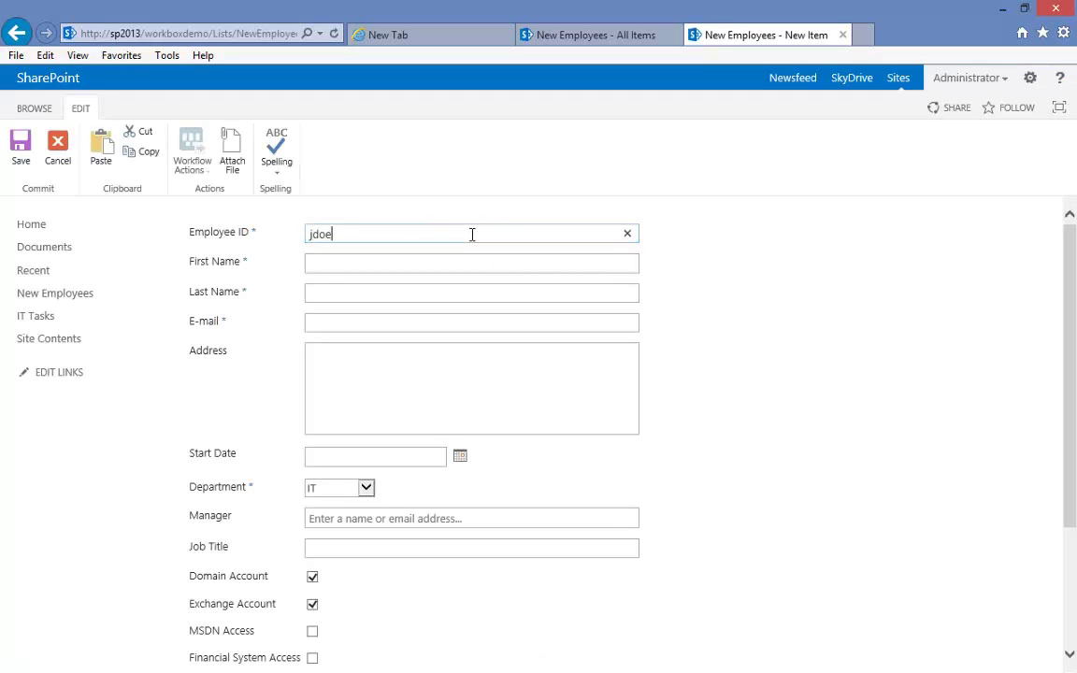
pyautogui.press('Tab')
pyautogui.write('Jane')
pyautogui.press('Tab')
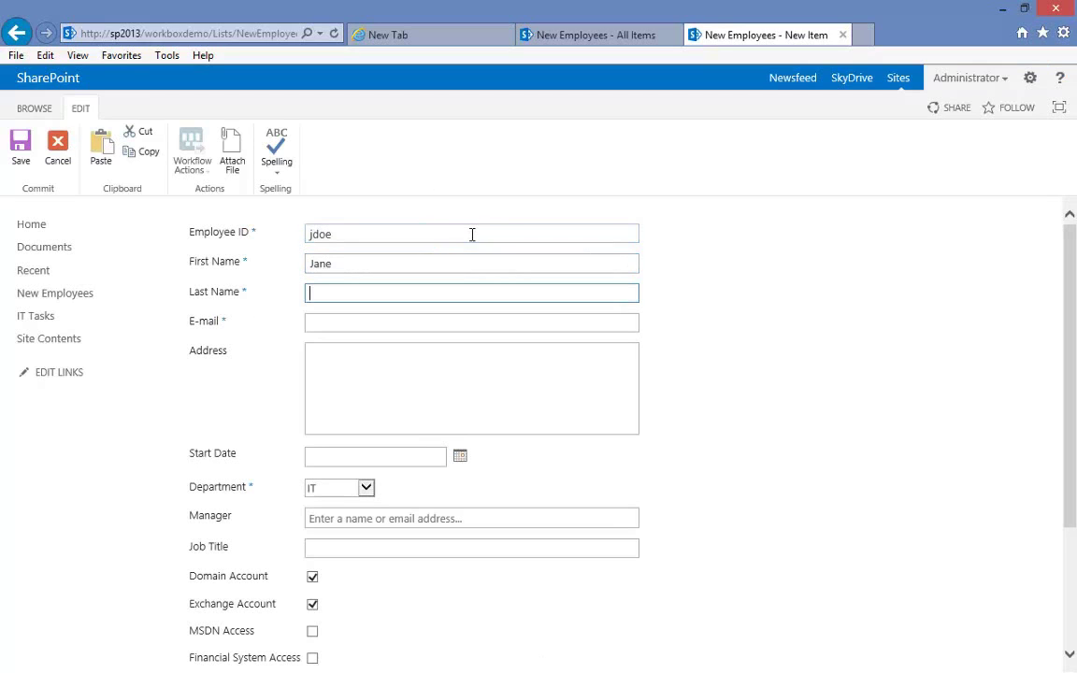
pyautogui.write('Doe')
pyautogui.press('Tab')
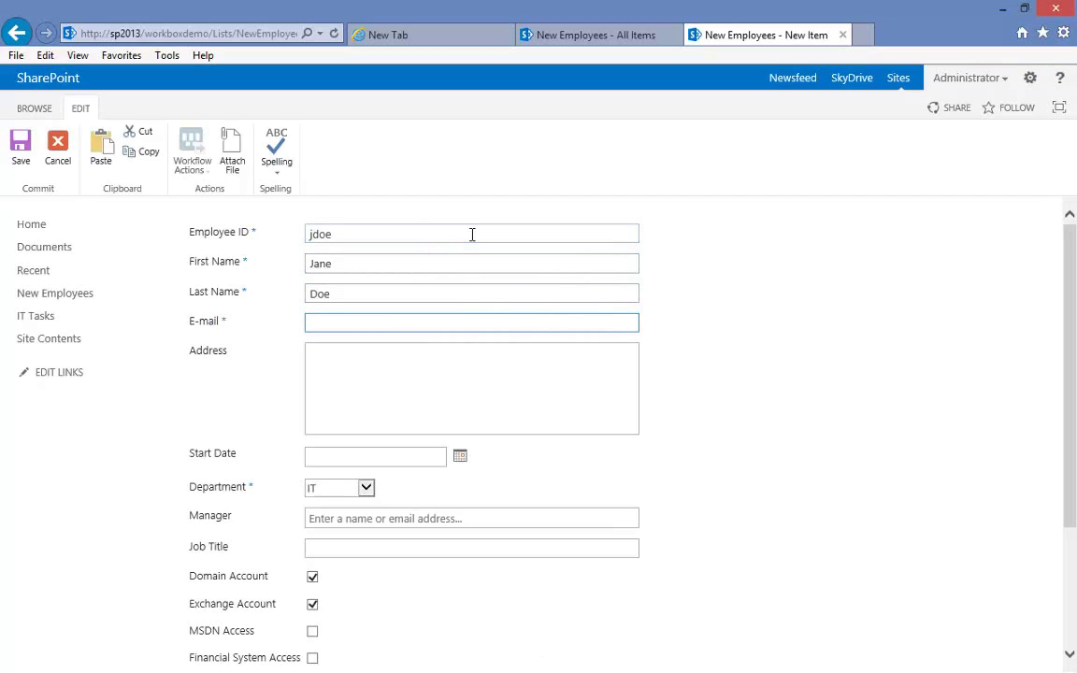
pyautogui.write('jdoe@contoso.com')
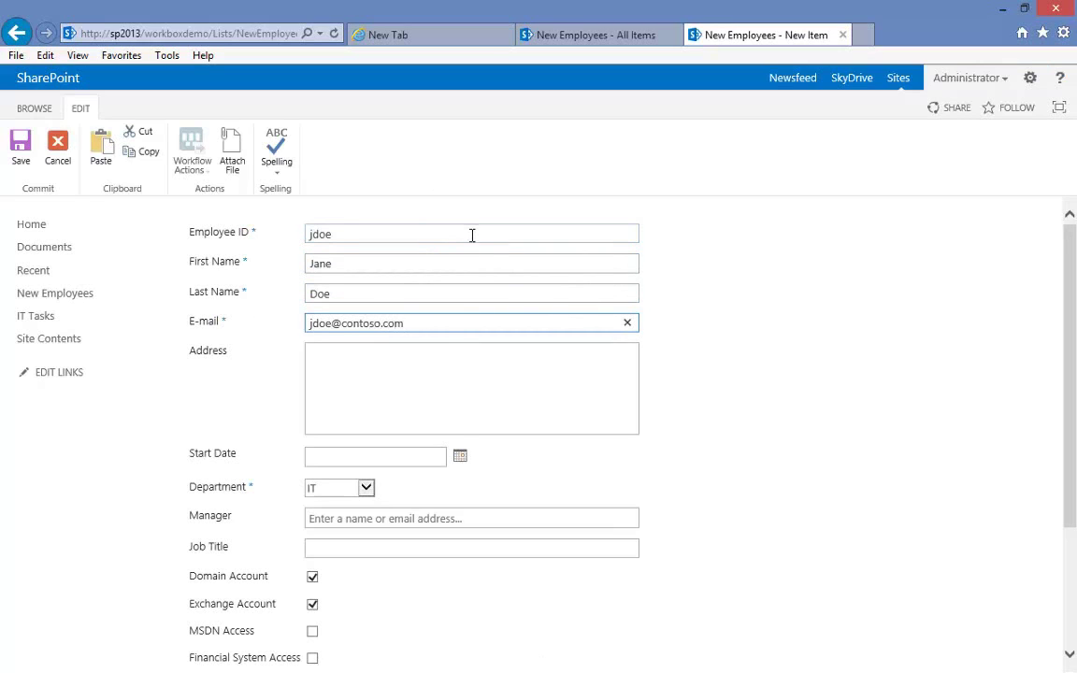
# Set the start date to 10/24/2013, enter the manager's account, and set the job title to "SharePoint Consultant"
pyautogui.click(461, 459)
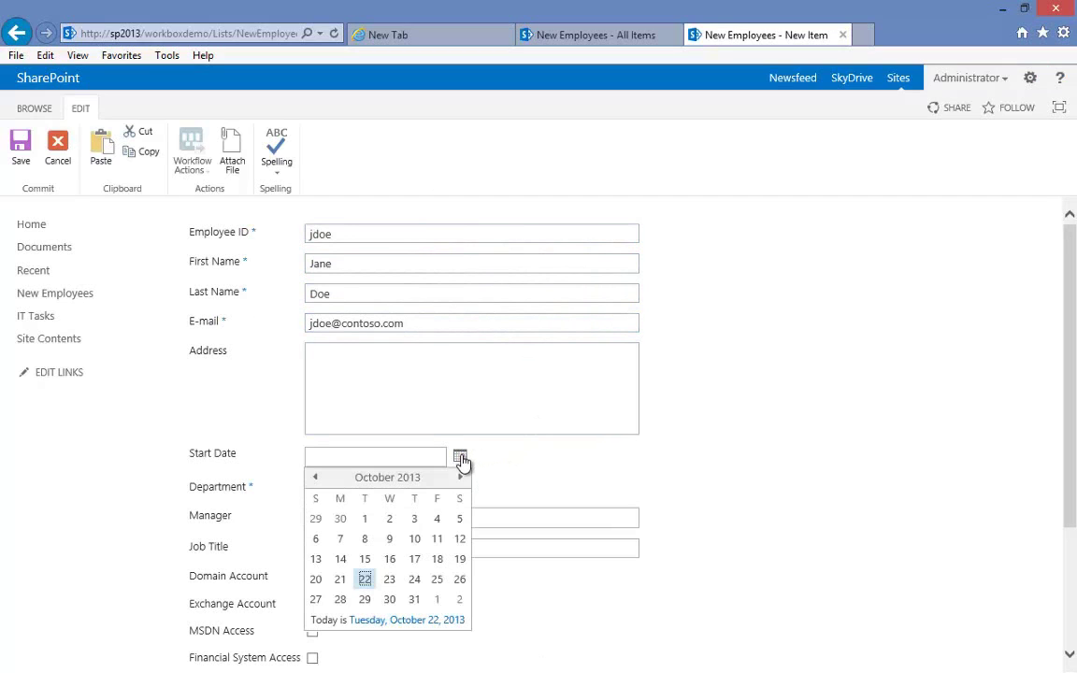
pyautogui.click(413, 582)
pyautogui.click(402, 524)
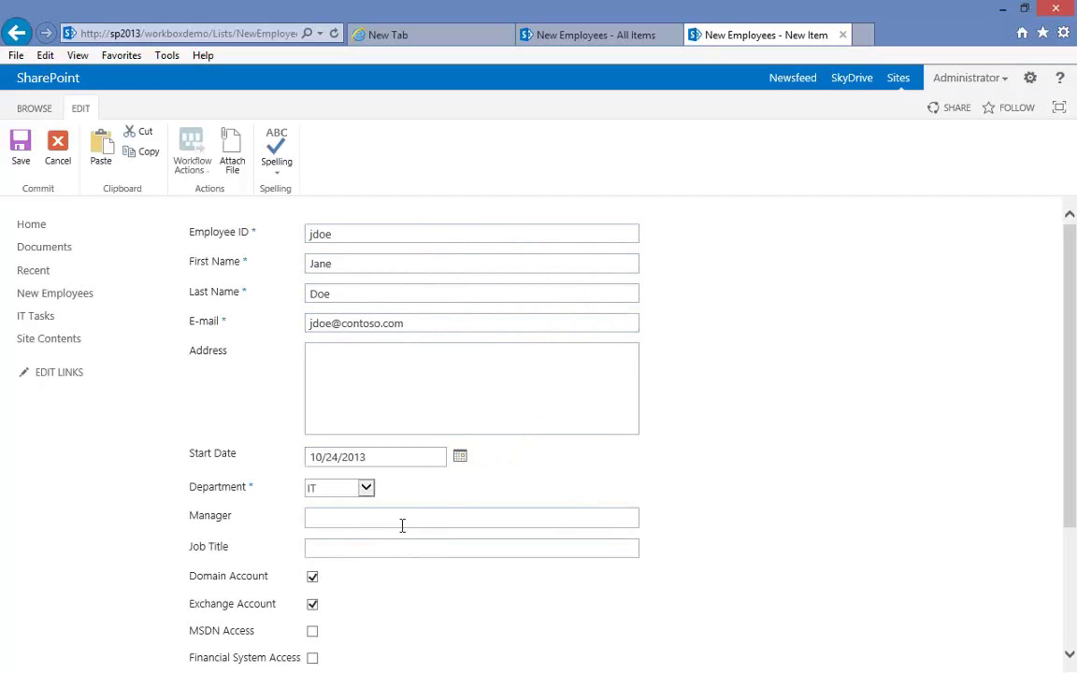
pyautogui.write('danj')
pyautogui.press('Return')
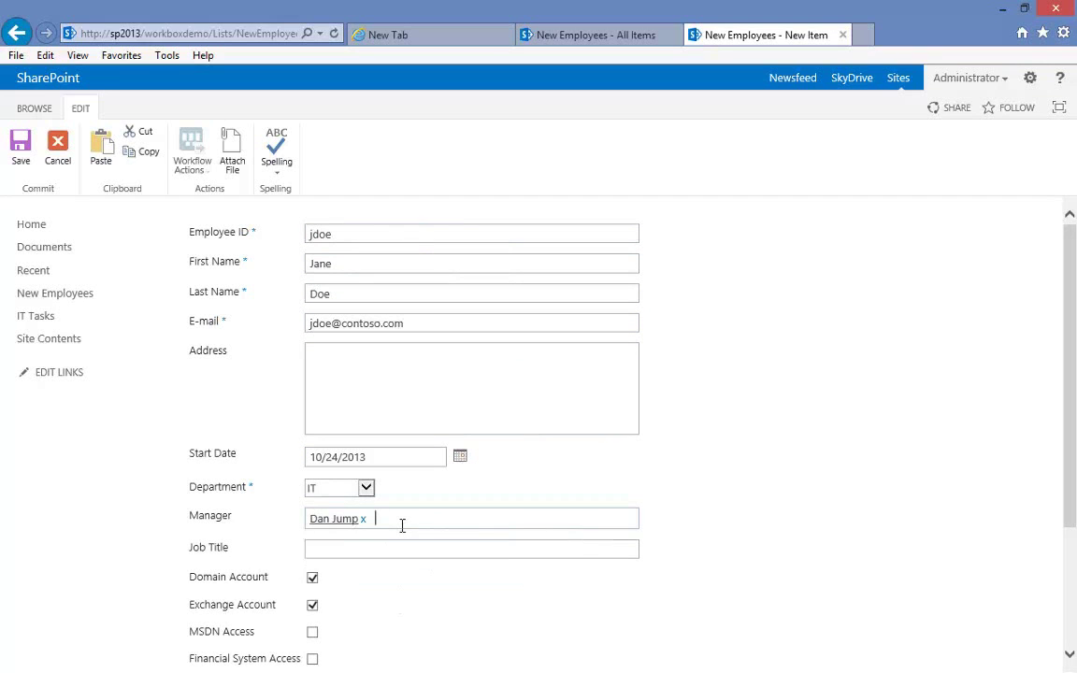
pyautogui.click(399, 544)
pyautogui.write('SharePoint Consultant')
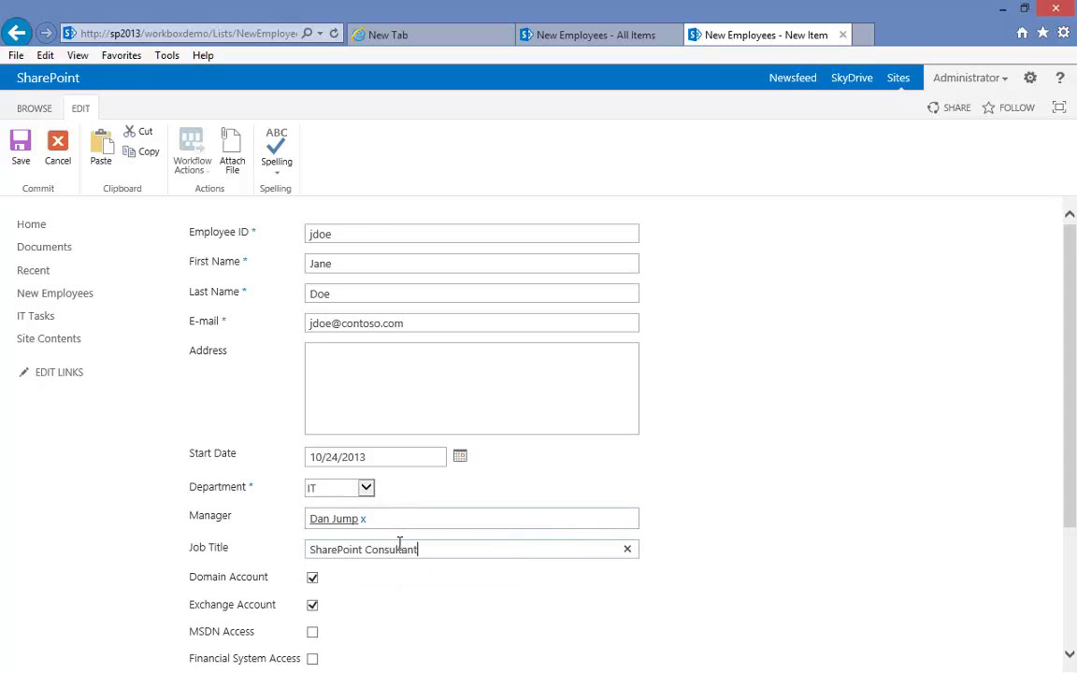
# Request a laptop, a mobile and MSDN access for the new employee, and save the item
pyautogui.scroll(-3, 430, 543)
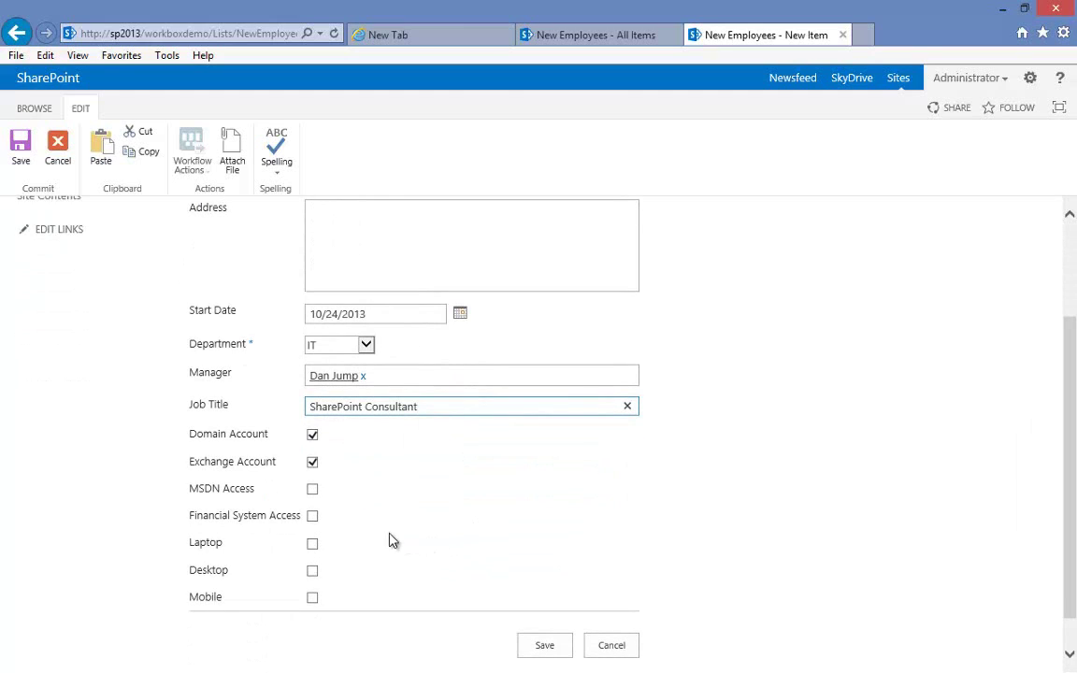
pyautogui.click(315, 548)
pyautogui.click(315, 597)
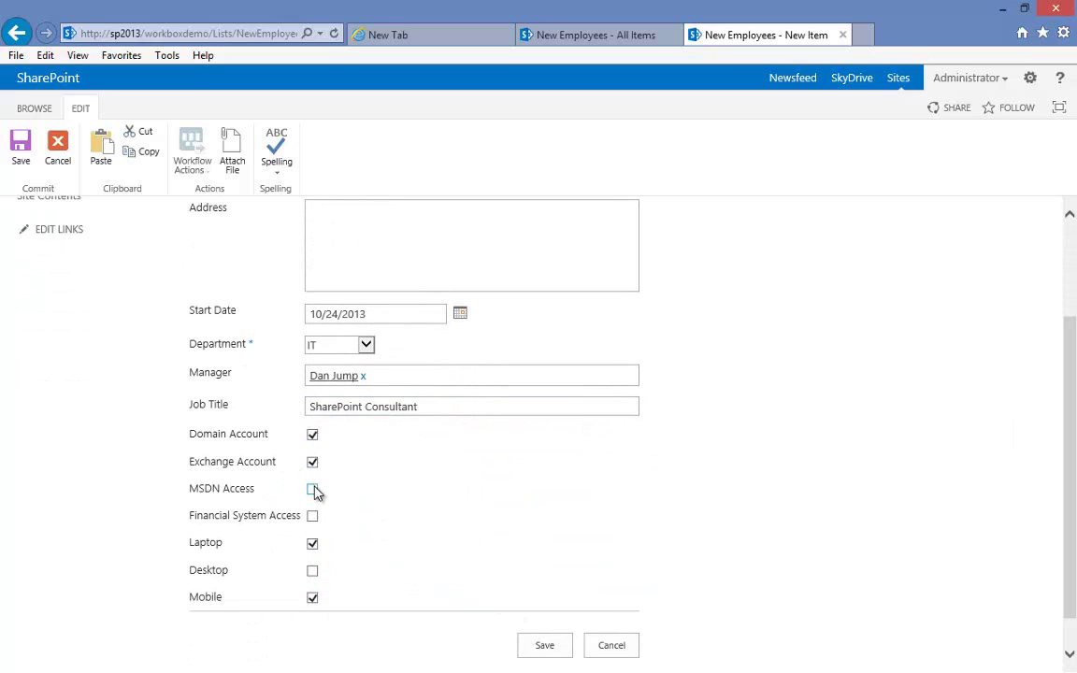
pyautogui.click(314, 490)
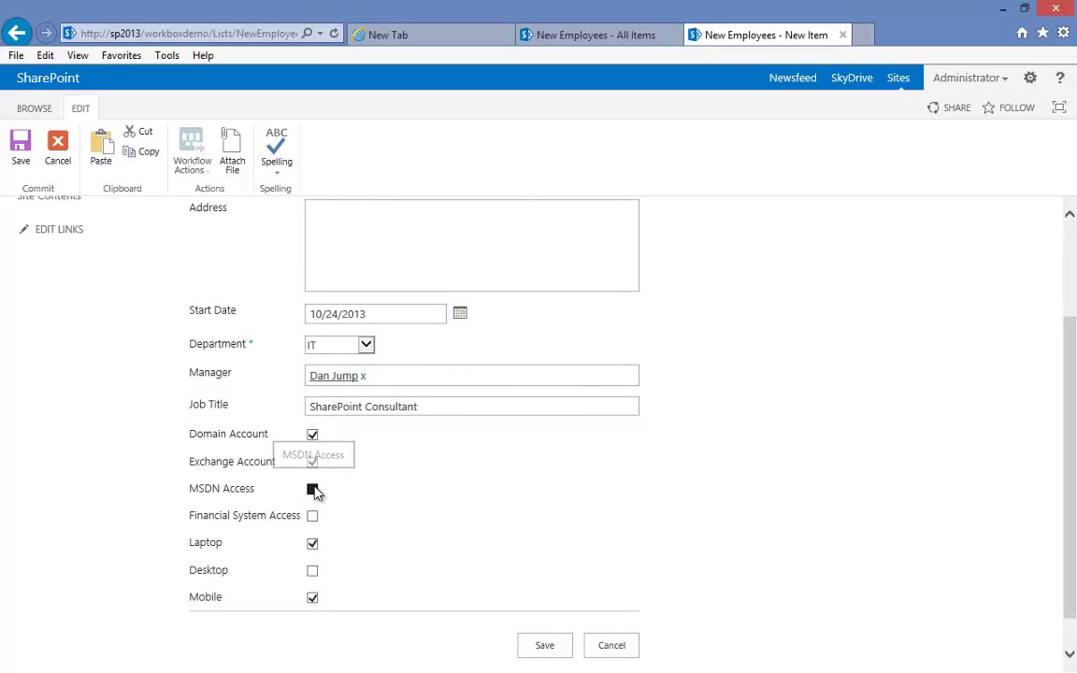
pyautogui.click(545, 647)
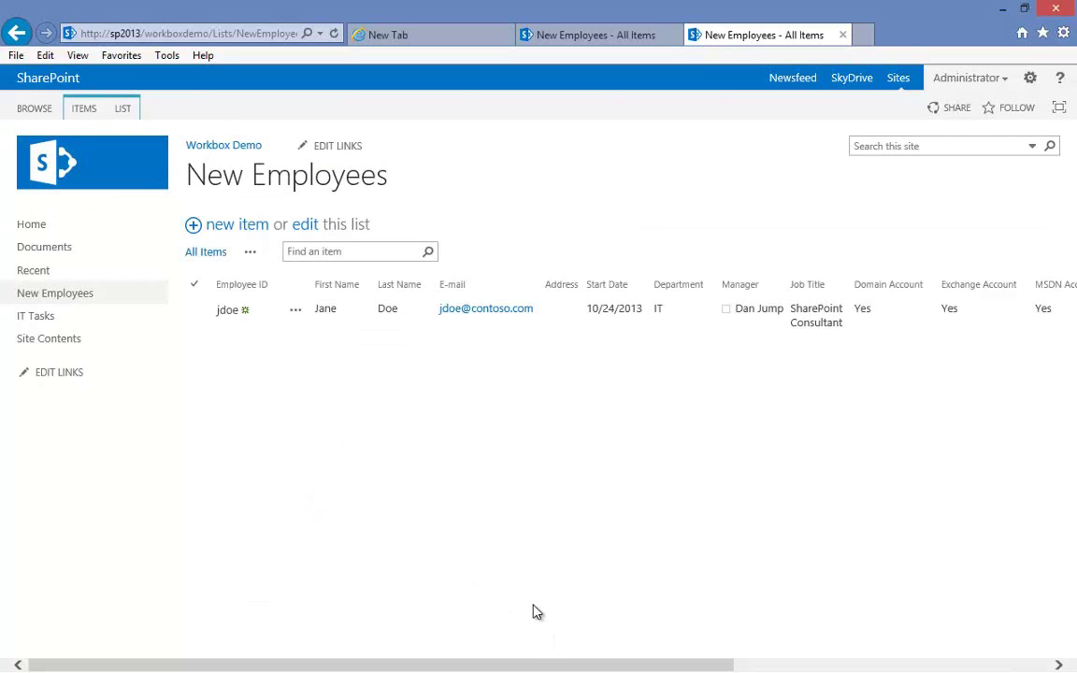
# Launch and confirm the Onboarding action "Submit tasks to IT department" on the new employee's item
pyautogui.press('F5')
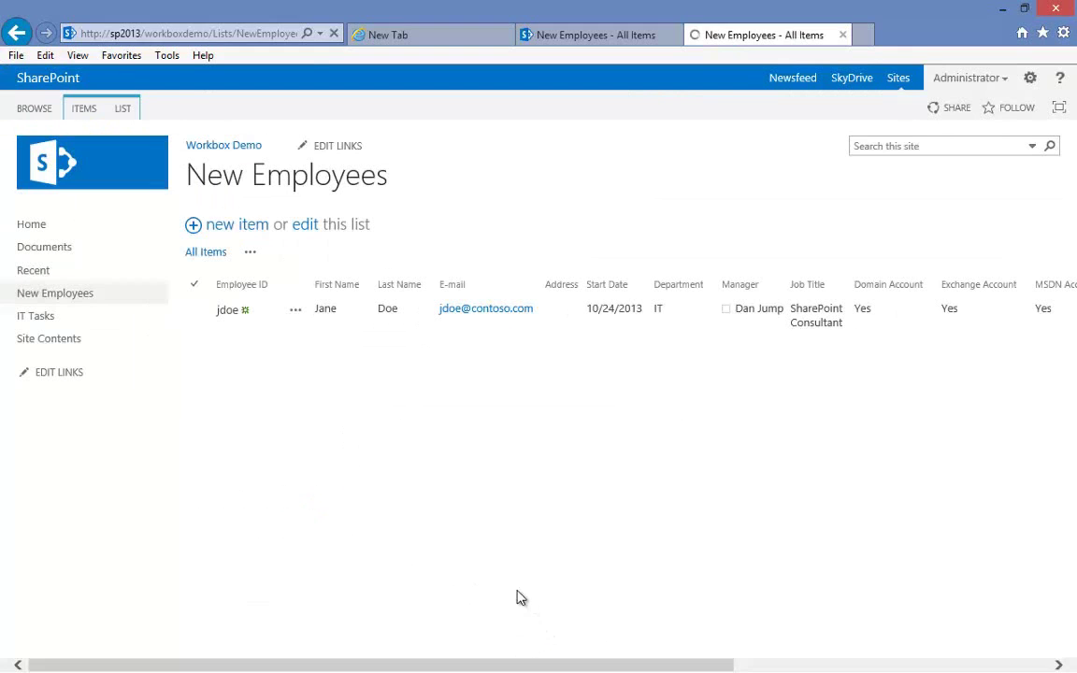
pyautogui.click(295, 313)
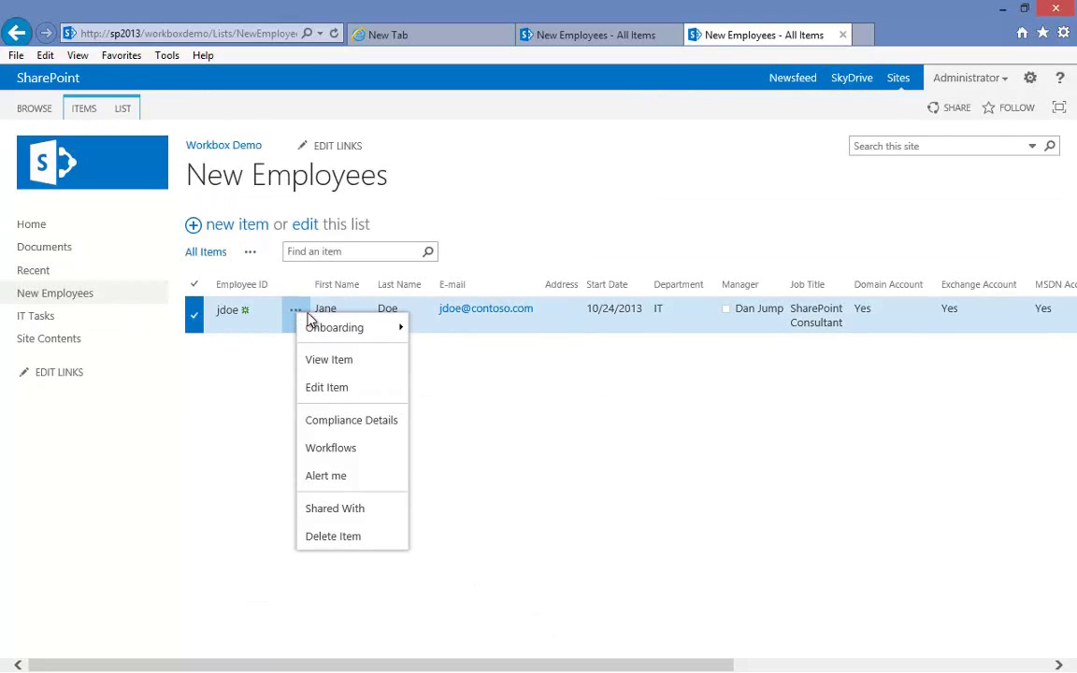
pyautogui.moveTo(310, 328)
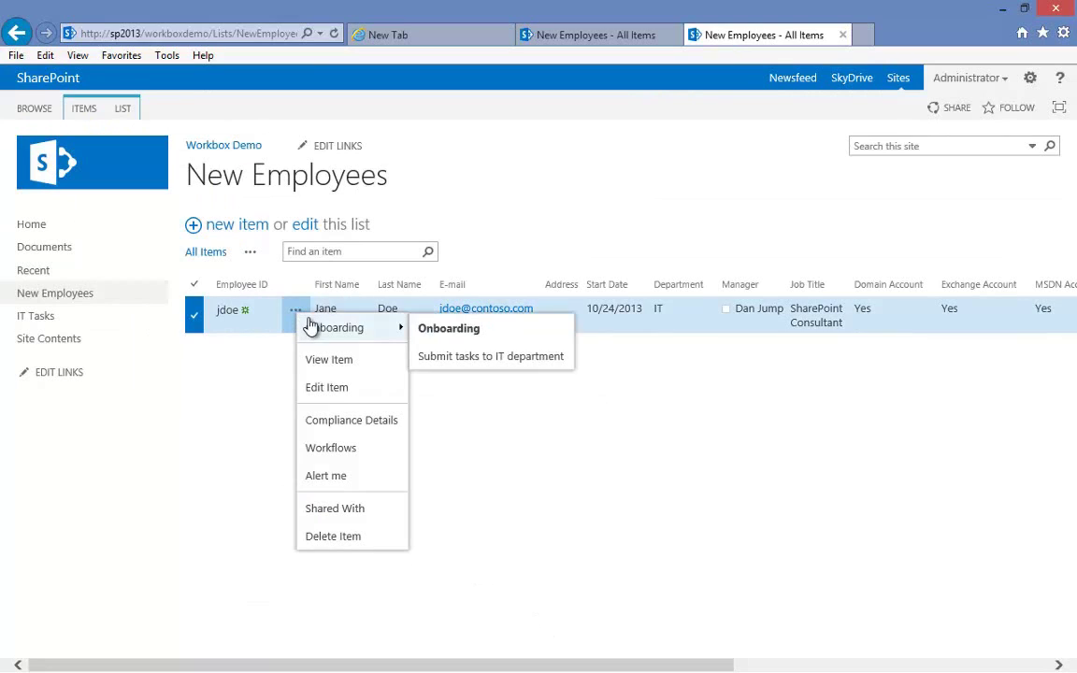
pyautogui.click(492, 360)
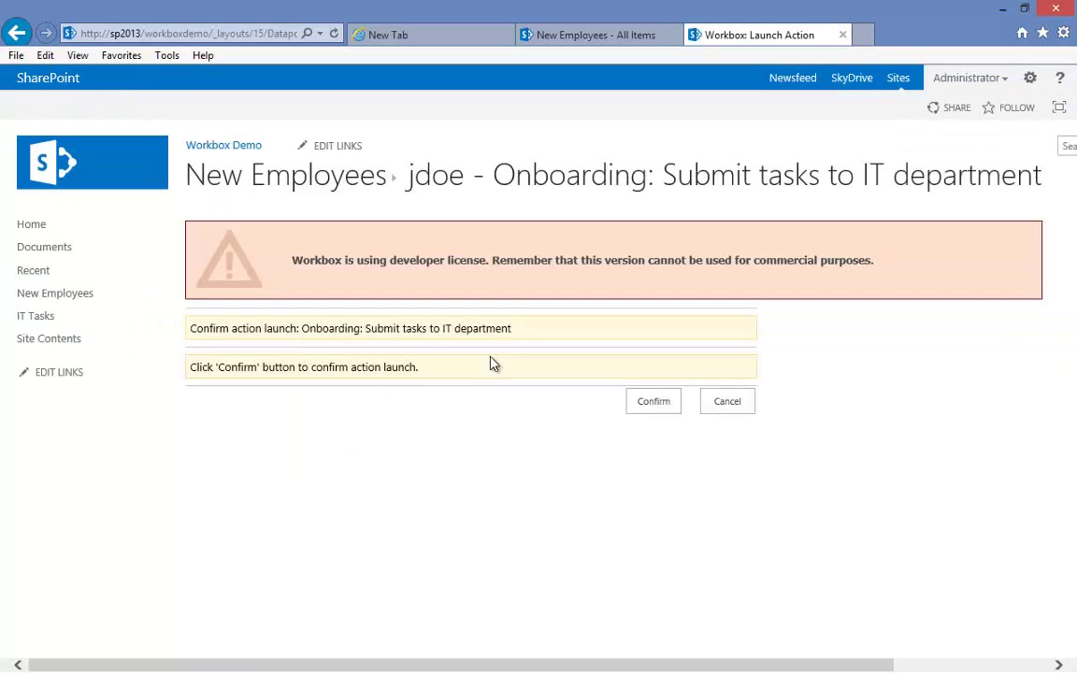
pyautogui.click(643, 403)
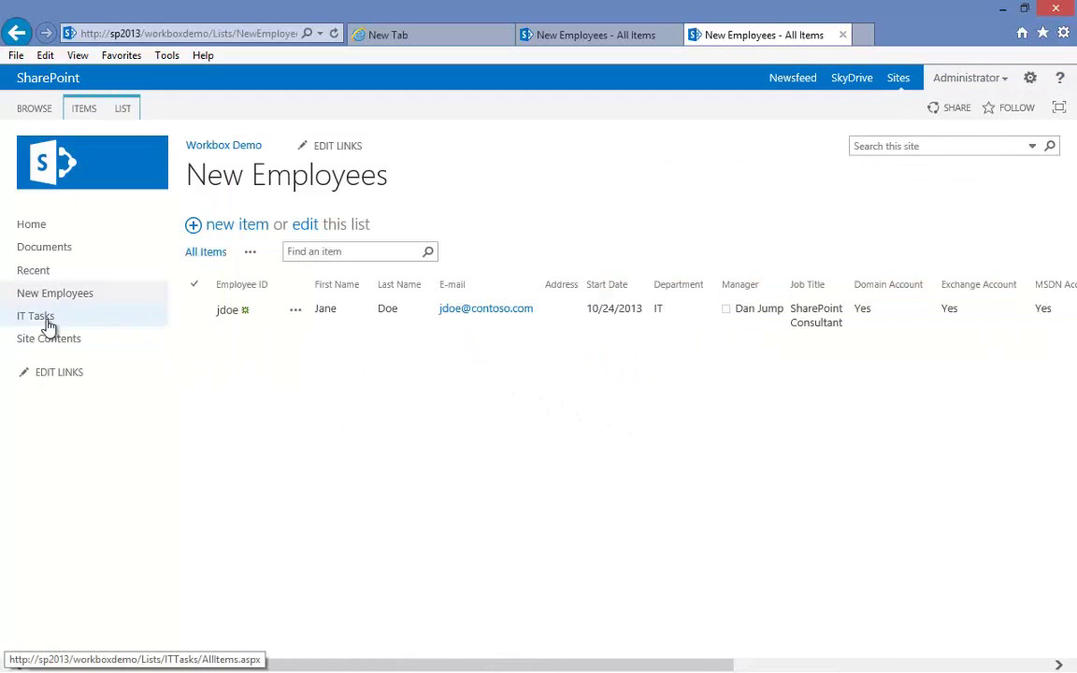
# Run and confirm the Finish Task action on the "Prepare laptop" item in the IT Tasks list
pyautogui.click(37, 316)
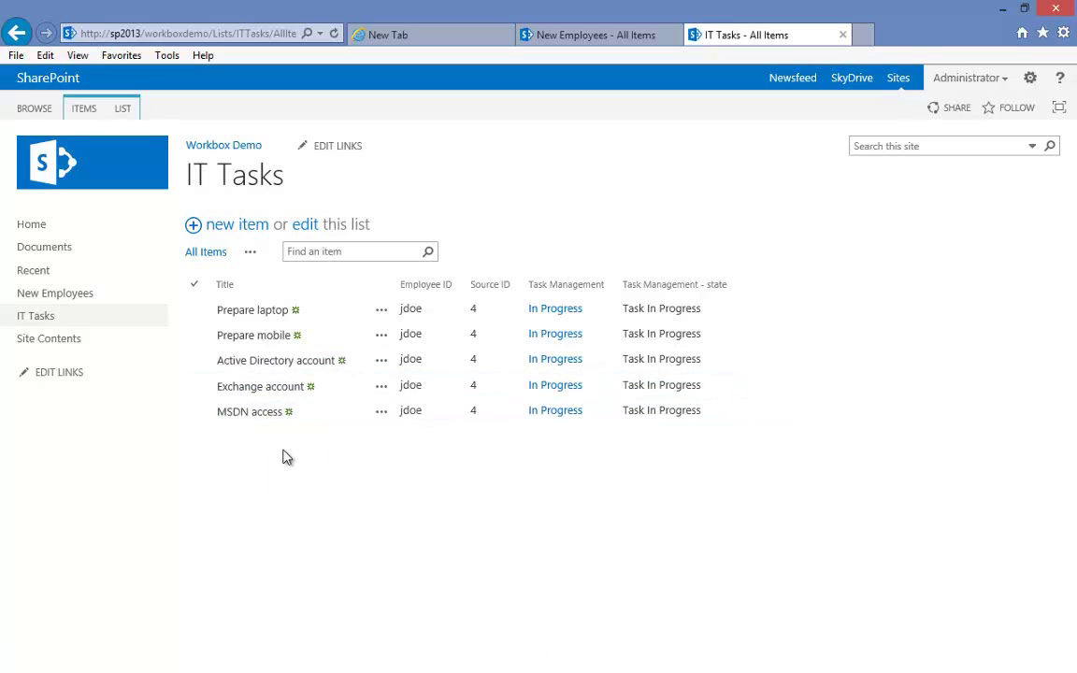
pyautogui.click(382, 309)
pyautogui.moveTo(439, 323)
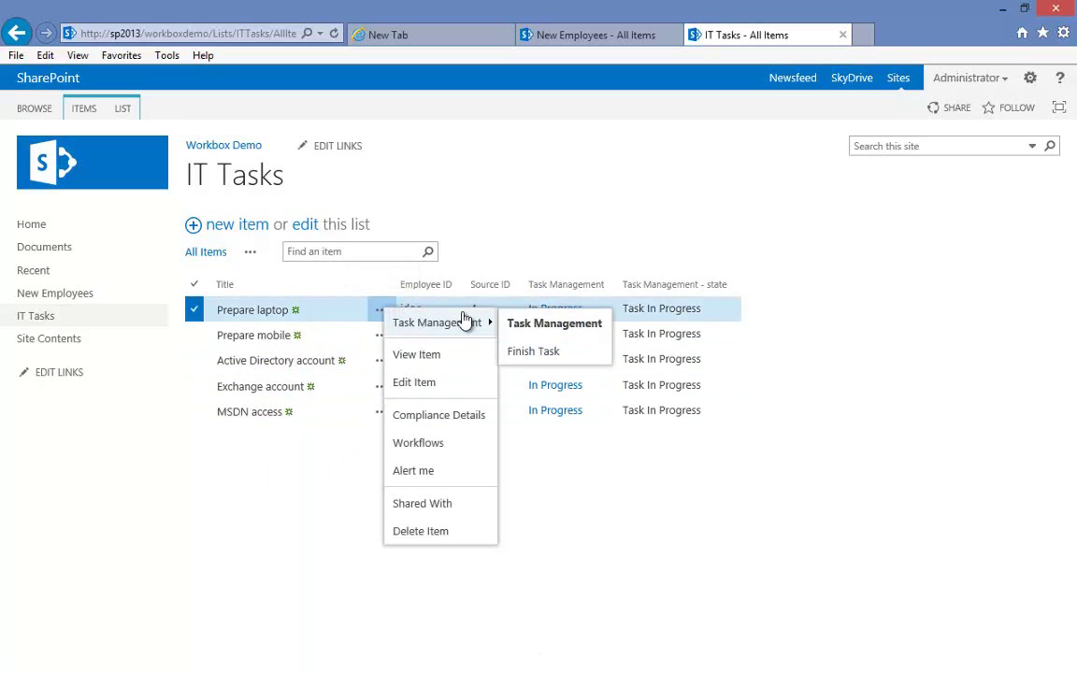
pyautogui.click(523, 353)
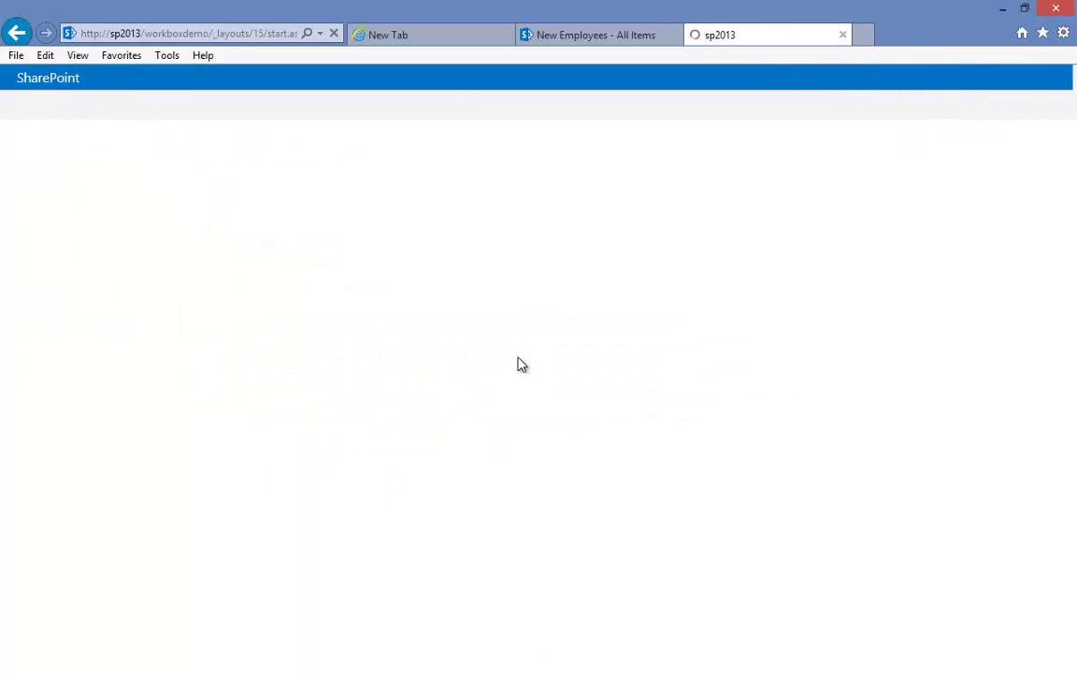
pyautogui.click(662, 402)
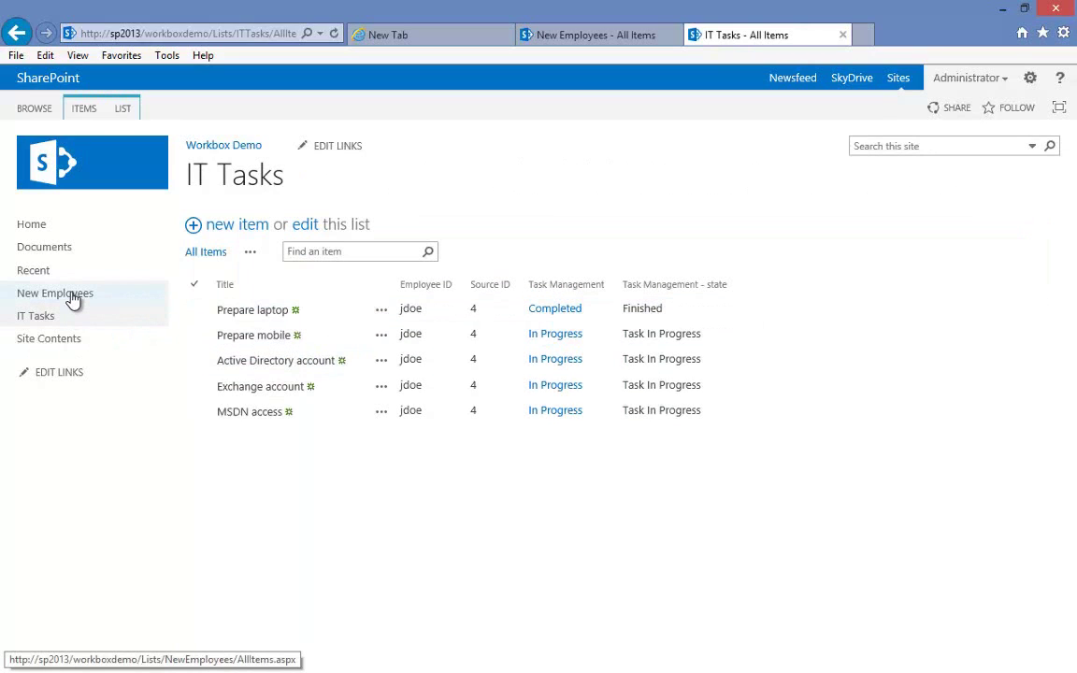
# Examine the Onboarding workflow history of the new employee's item in the New Employees list
pyautogui.click(596, 34)
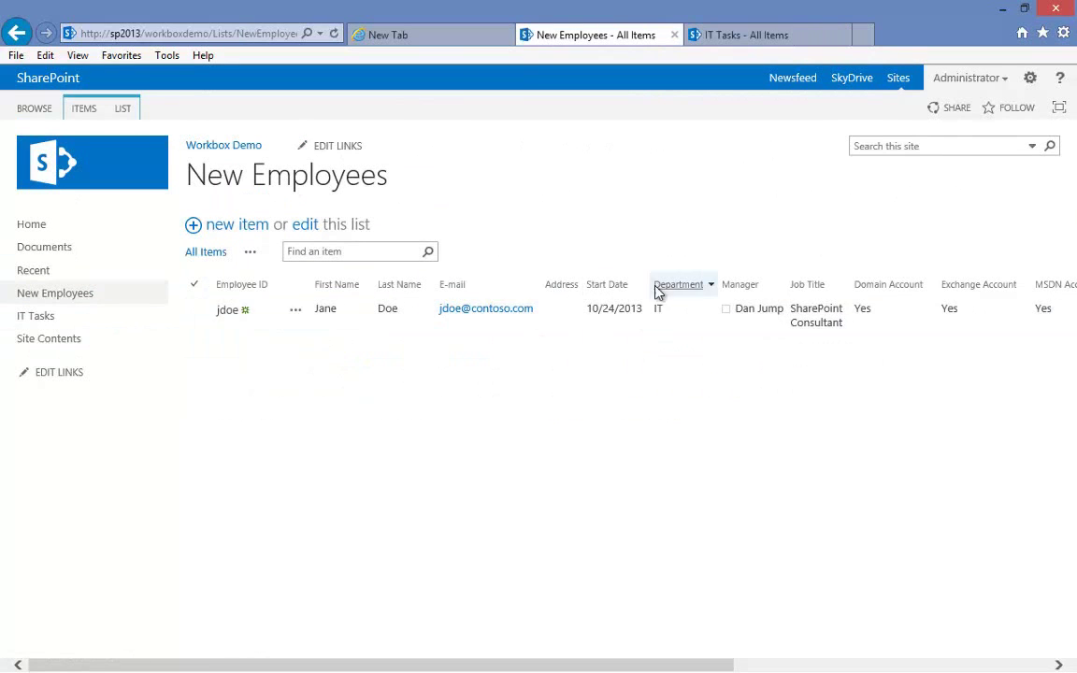
pyautogui.moveTo(603, 662); pyautogui.dragTo(934, 608)
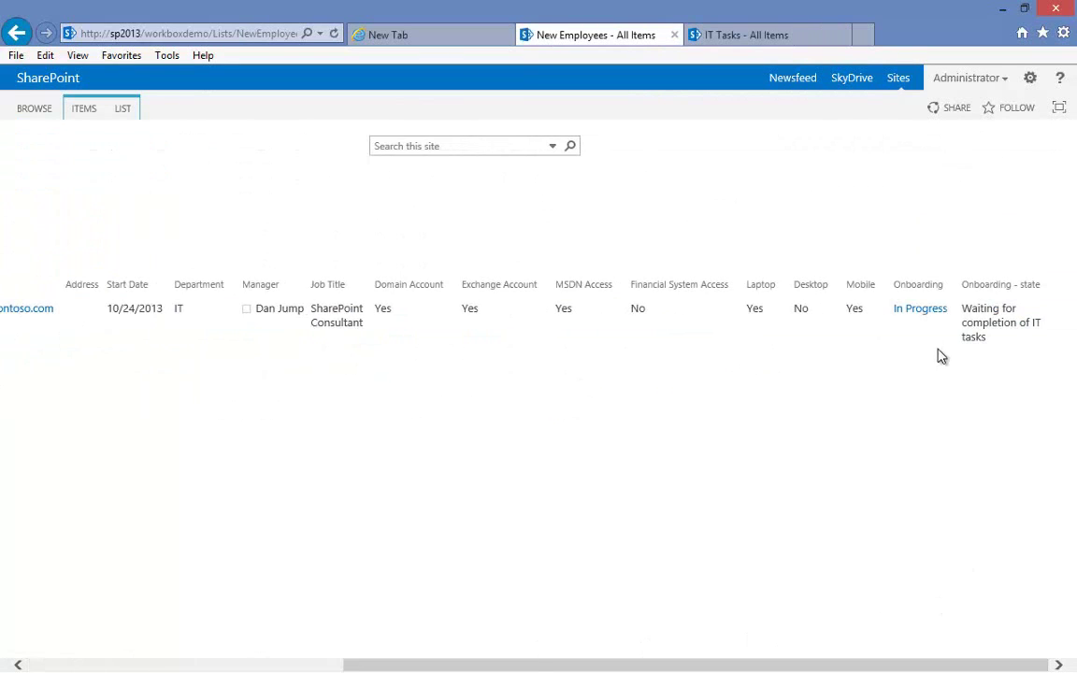
pyautogui.click(931, 312)
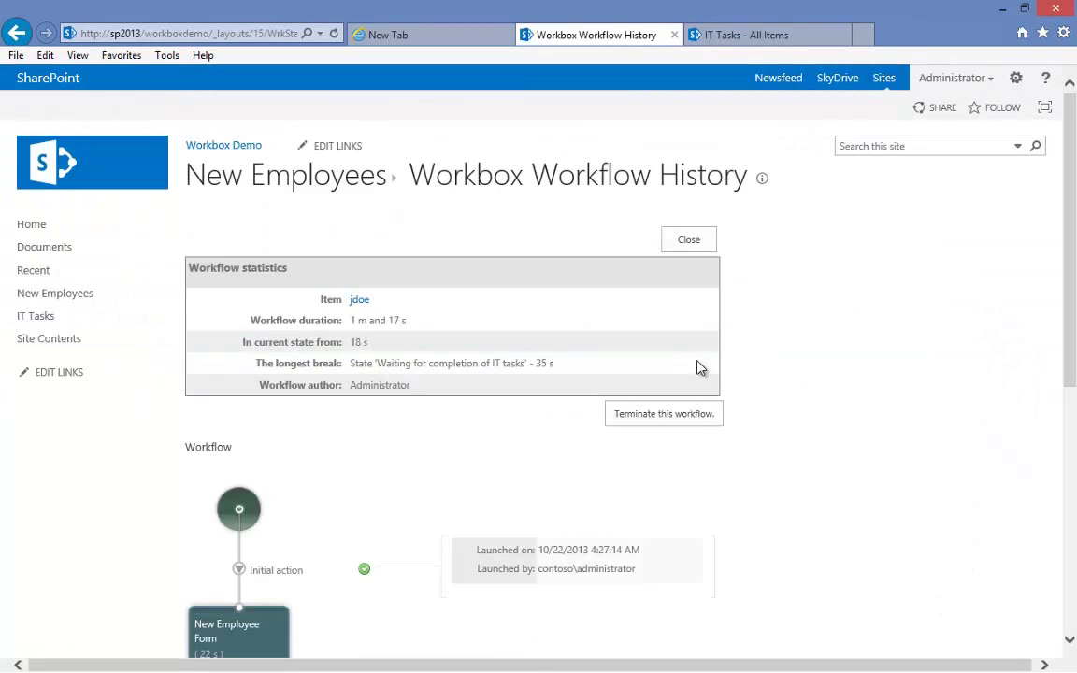
pyautogui.scroll(-5, 479, 508)
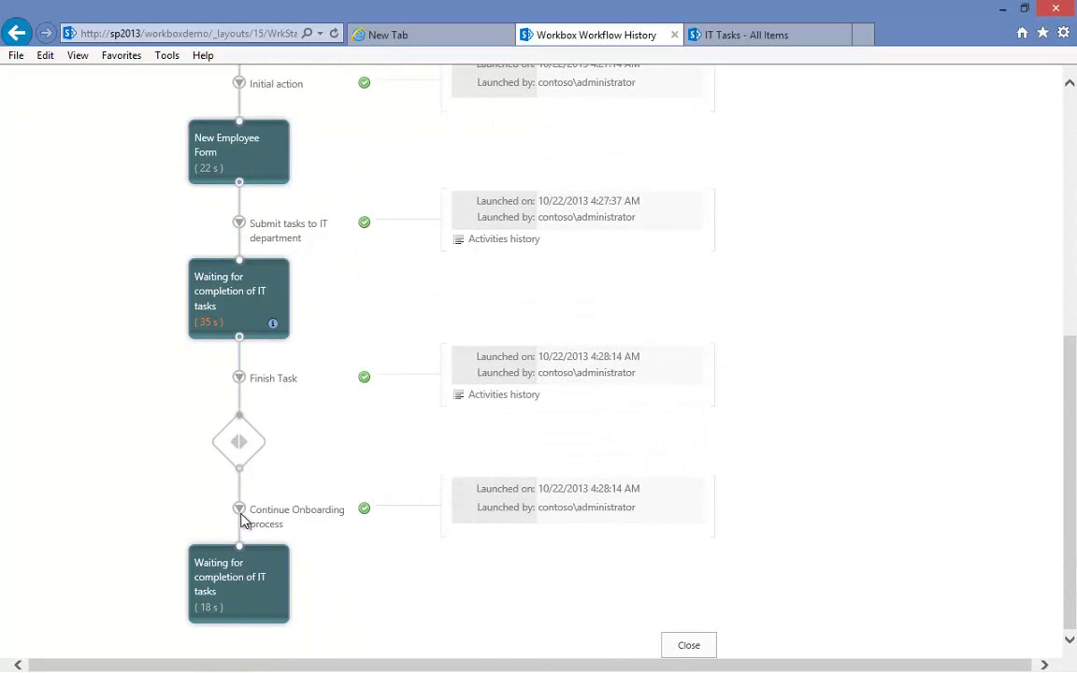
pyautogui.moveTo(330, 512)
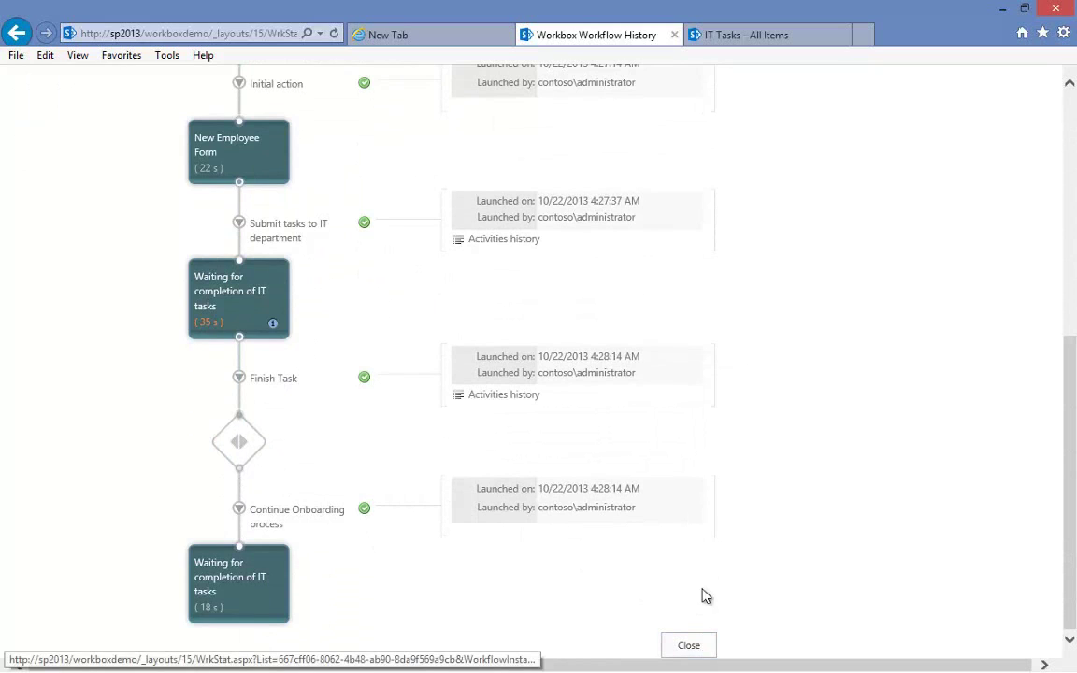
pyautogui.scroll(5, 715, 315)
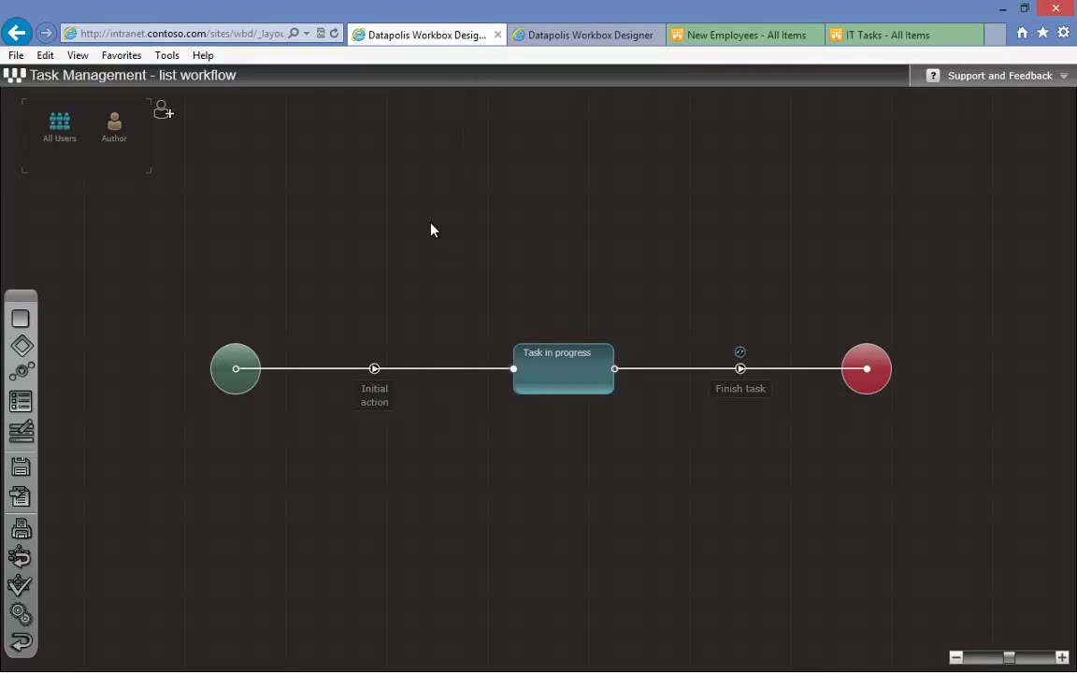
# In the Task Management workflow, draw an action looping from the "Task in progress" state back to itself above the state, and name it "Reminder"
pyautogui.moveTo(551, 364)
pyautogui.click(613, 345)
pyautogui.click(538, 363)
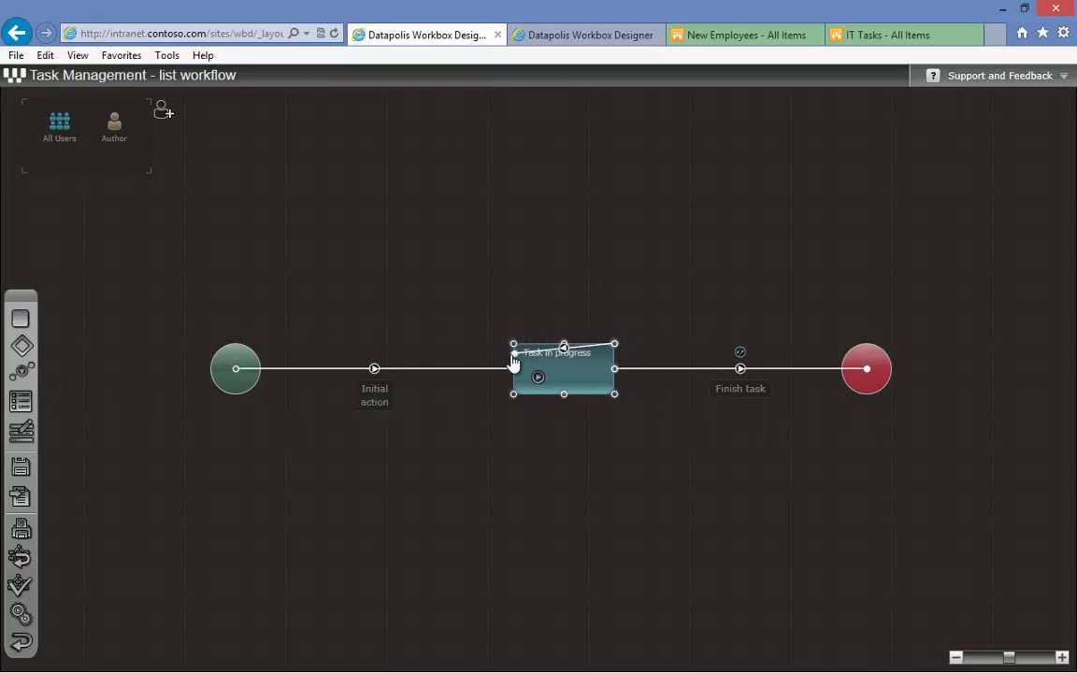
pyautogui.moveTo(564, 350); pyautogui.dragTo(523, 301)
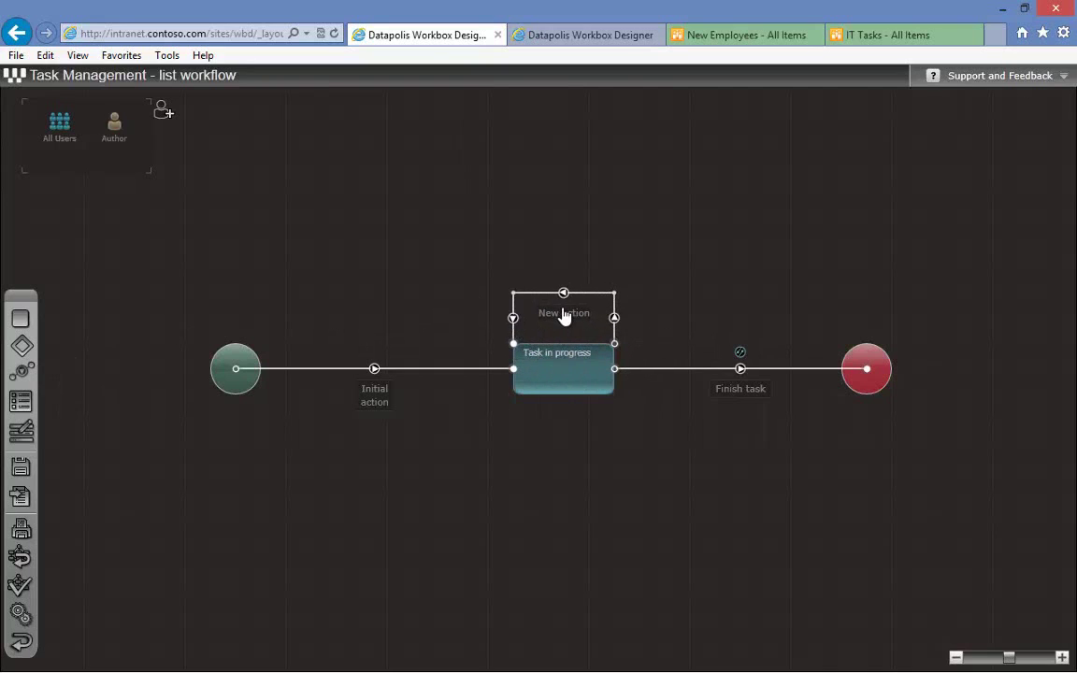
pyautogui.doubleClick(565, 312)
pyautogui.moveTo(213, 266); pyautogui.dragTo(142, 270)
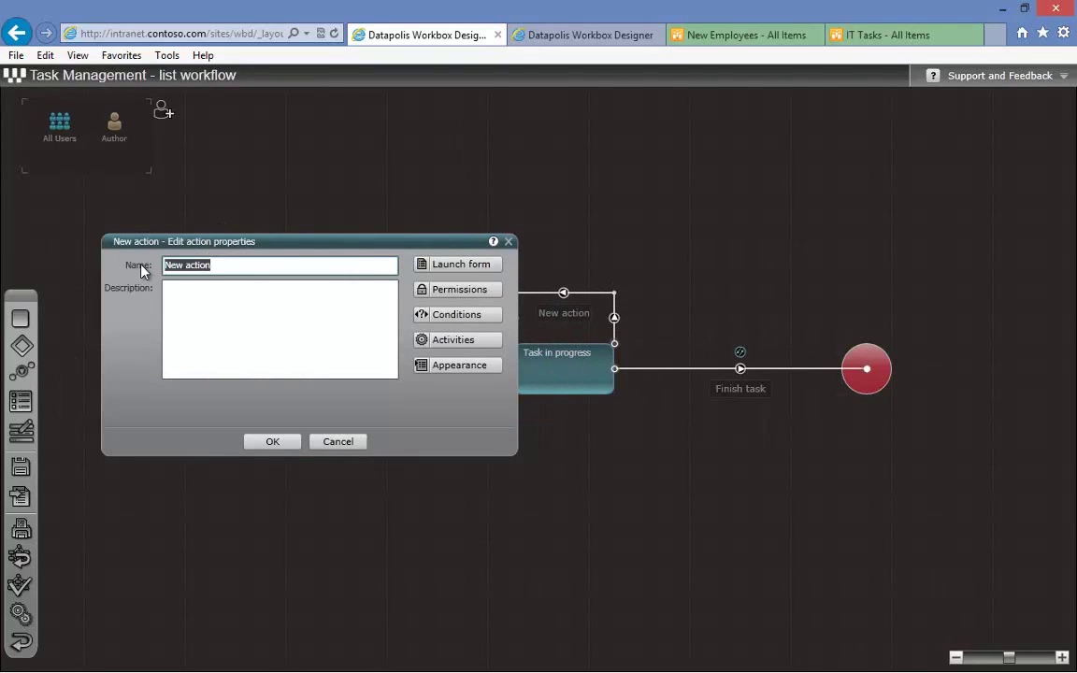
pyautogui.write('Reminder')
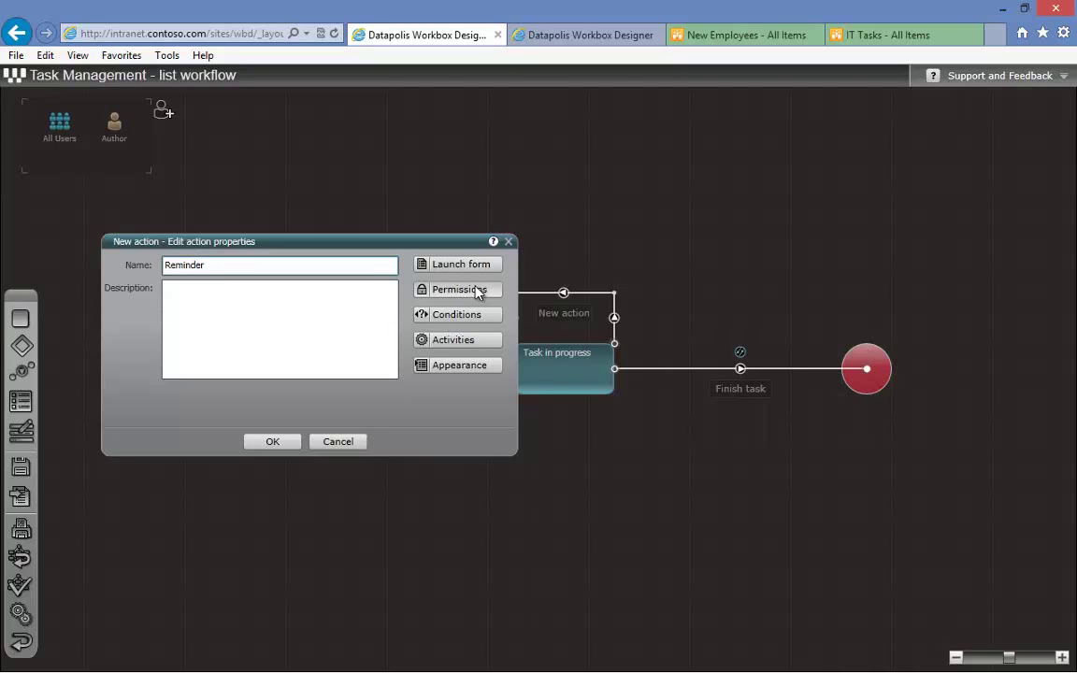
# Add a "Send an e-mail" activity to the looping action and save its properties
pyautogui.click(454, 345)
pyautogui.click(842, 175)
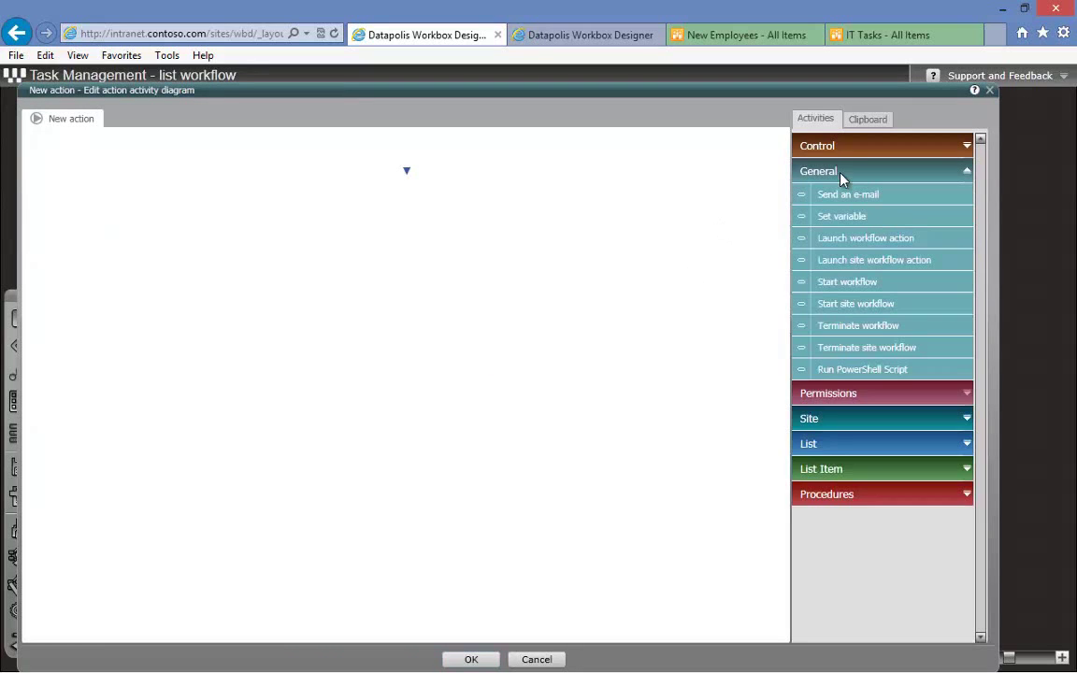
pyautogui.moveTo(846, 200); pyautogui.dragTo(408, 198)
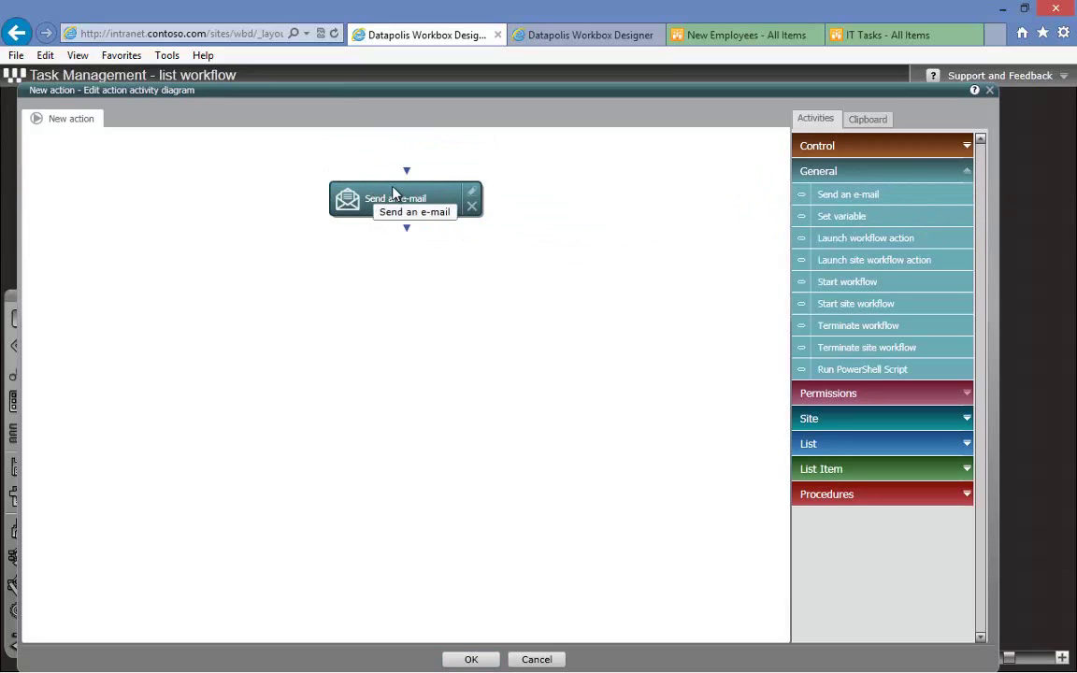
pyautogui.click(460, 662)
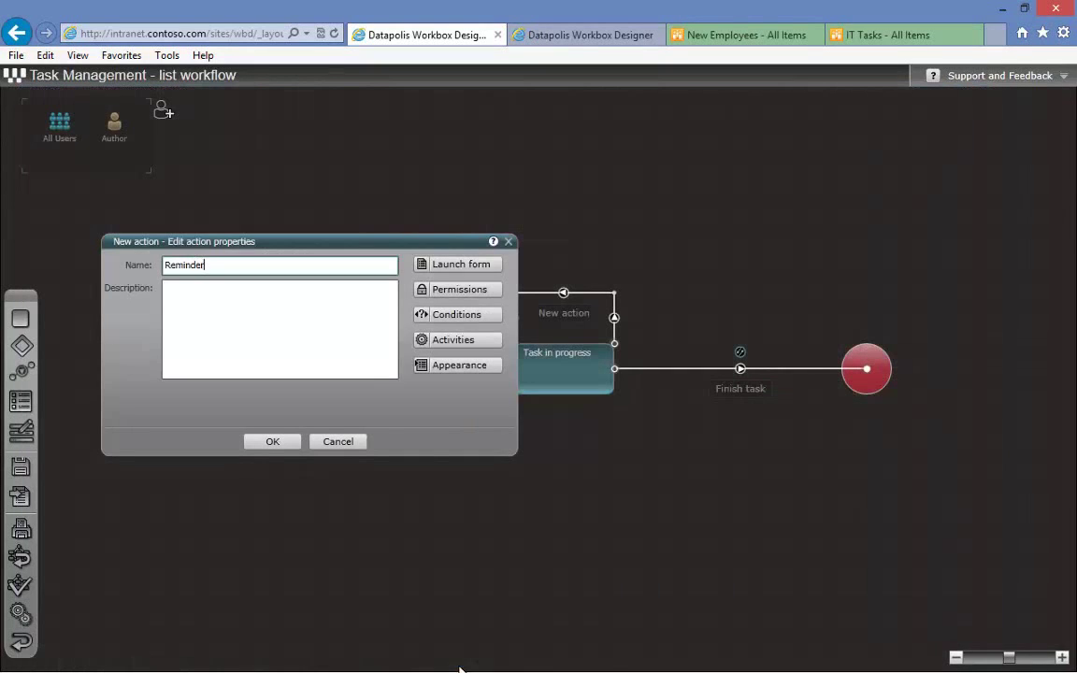
pyautogui.click(270, 443)
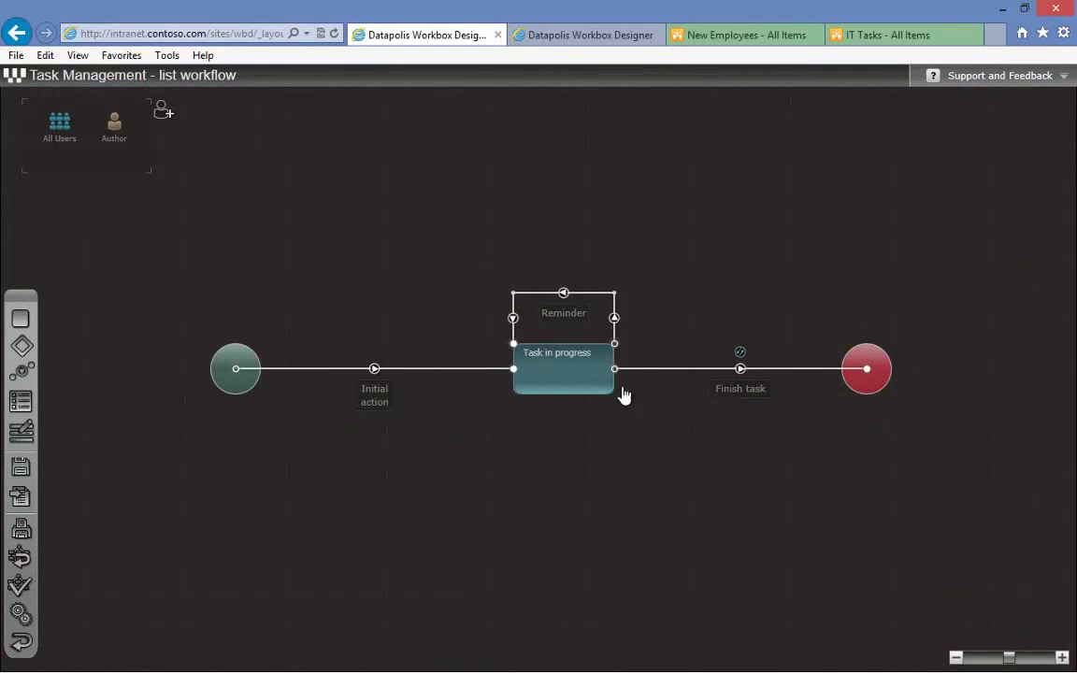
# Add a self-timer named "Reminder" to the "Task in progress" state that launches the Reminder action
pyautogui.moveTo(586, 373)
pyautogui.doubleClick(556, 370)
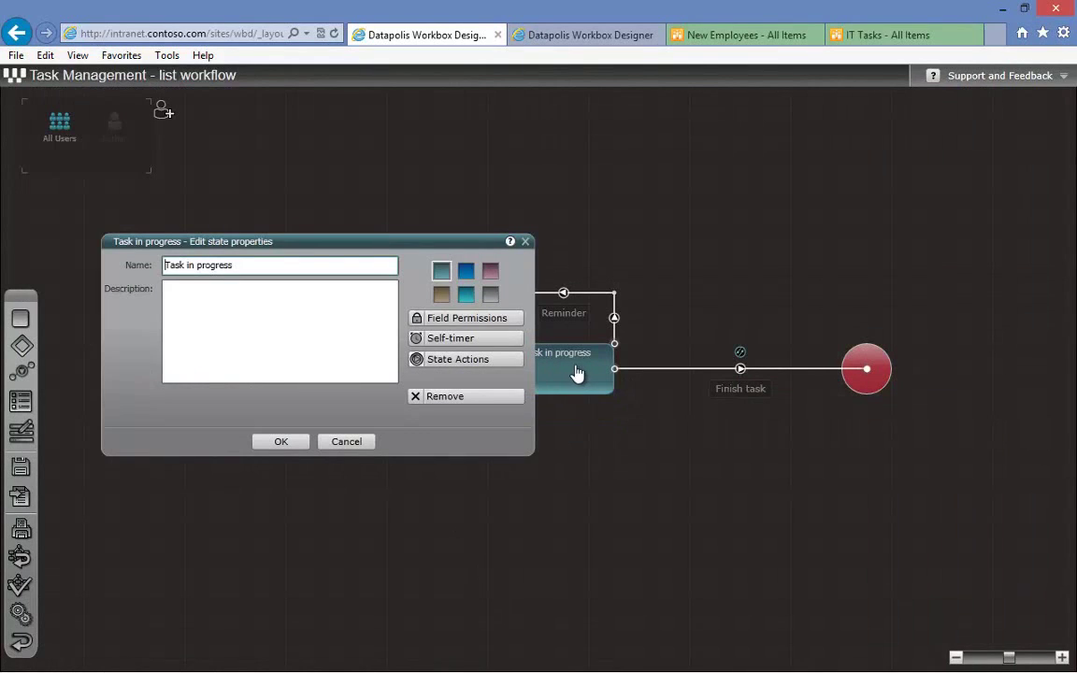
pyautogui.click(501, 339)
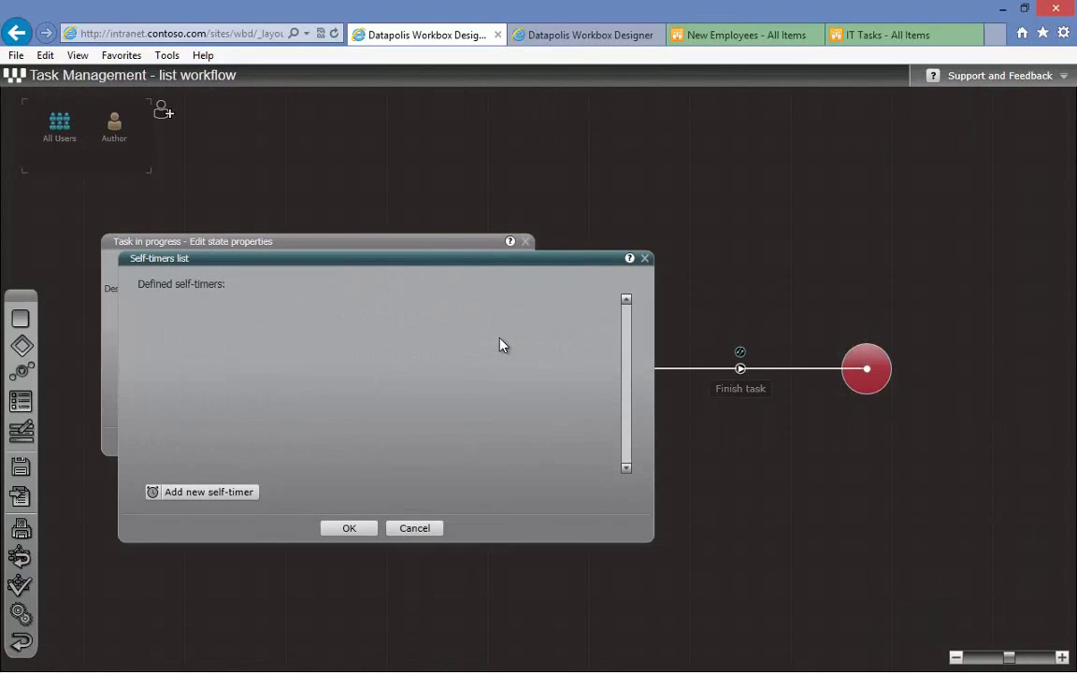
pyautogui.click(180, 493)
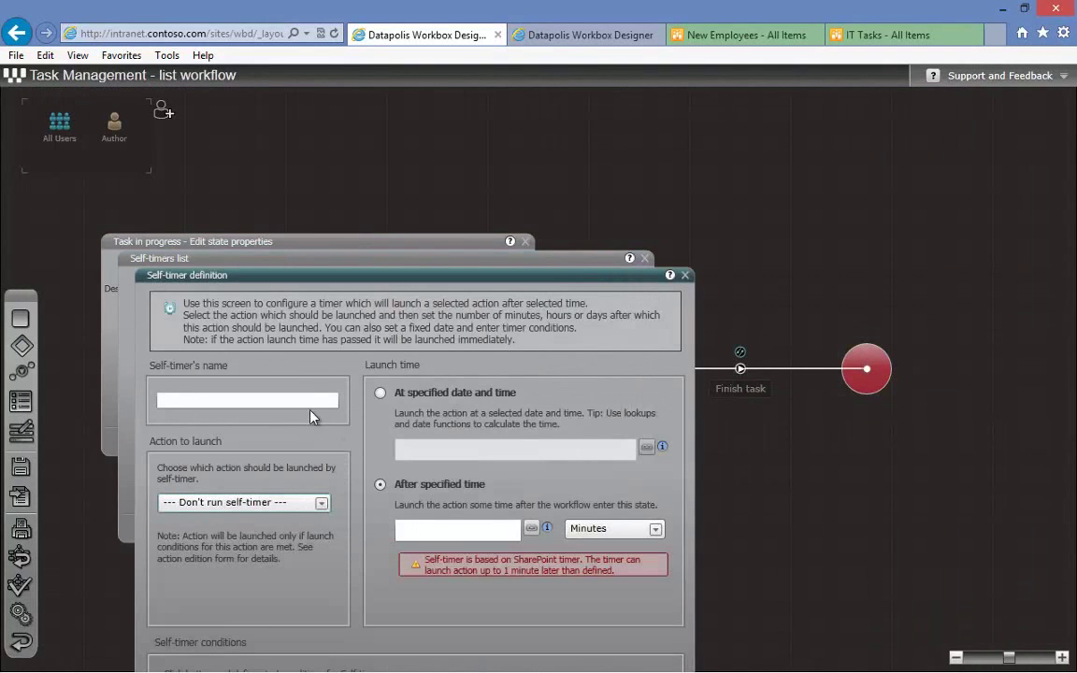
pyautogui.click(311, 402)
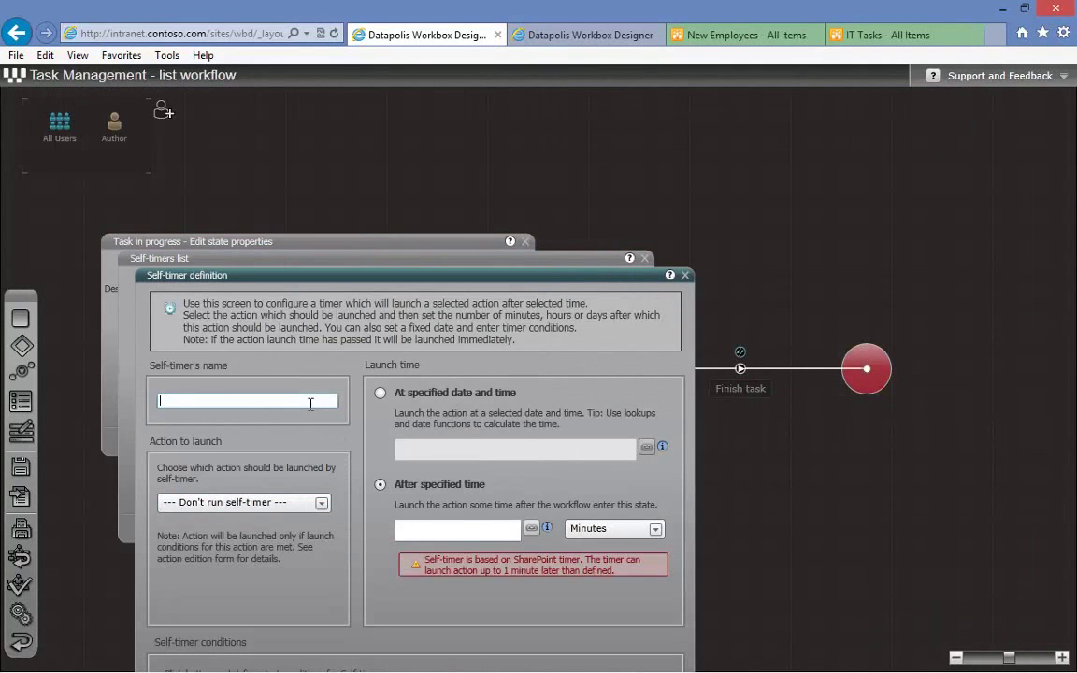
pyautogui.write('Reminder')
pyautogui.click(288, 507)
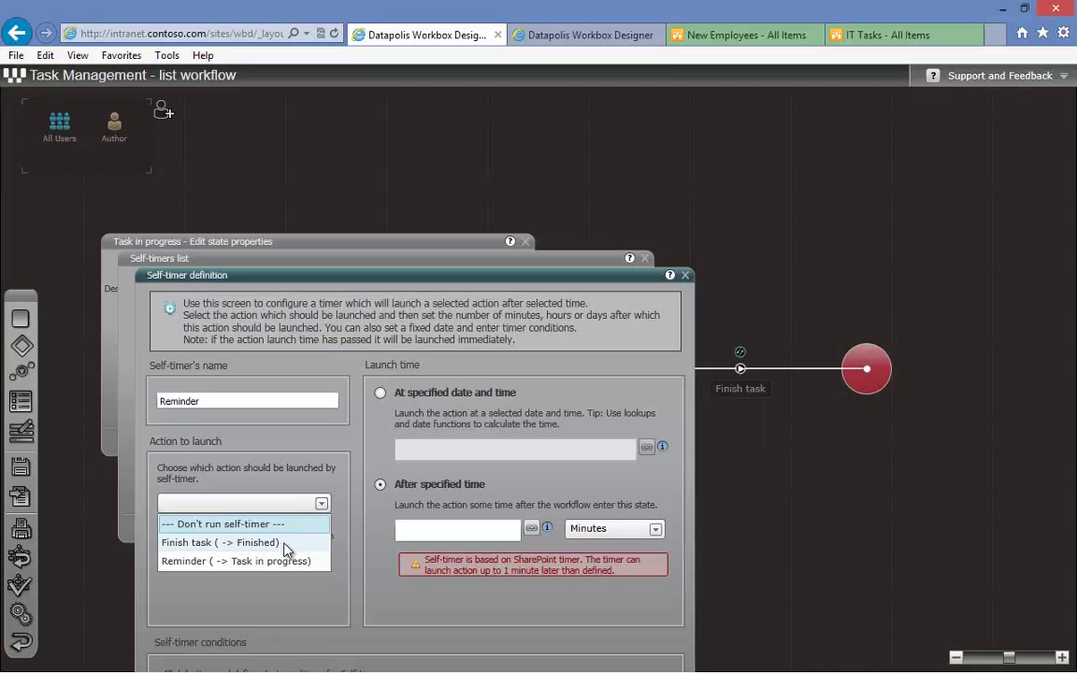
pyautogui.click(220, 563)
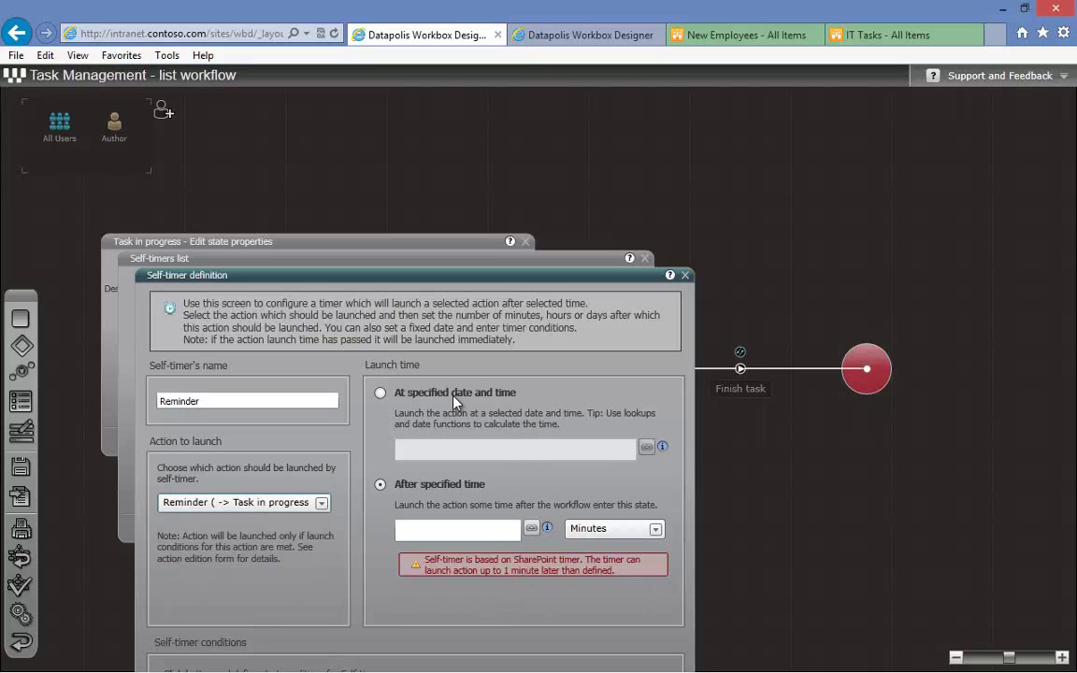
# Set the self-timer's launch time to 2 days after the workflow enters the state
pyautogui.click(591, 530)
pyautogui.click(589, 554)
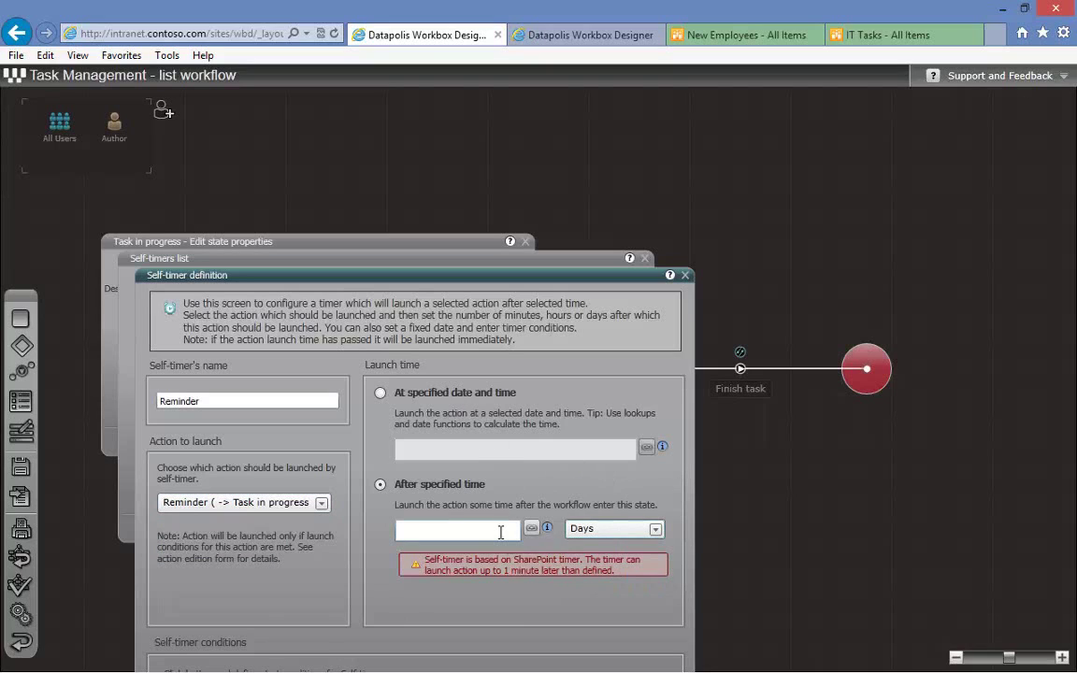
pyautogui.click(501, 533)
pyautogui.write('2')
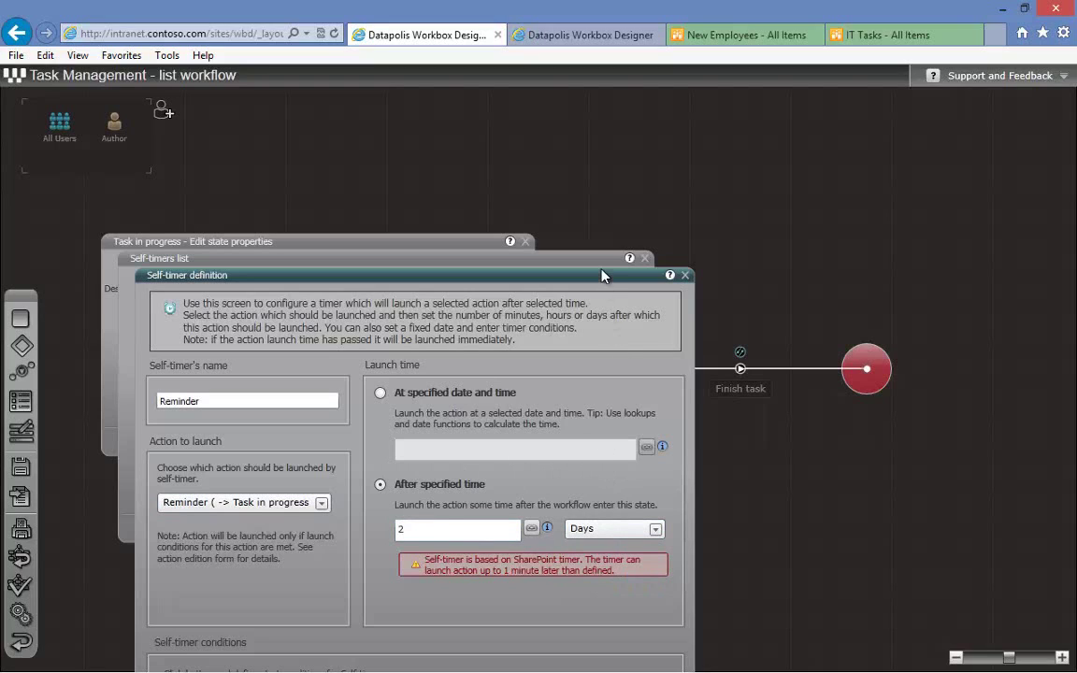
# Save the Reminder self-timer definition, the self-timers list and the "Task in progress" state properties
pyautogui.moveTo(601, 271); pyautogui.dragTo(625, 116)
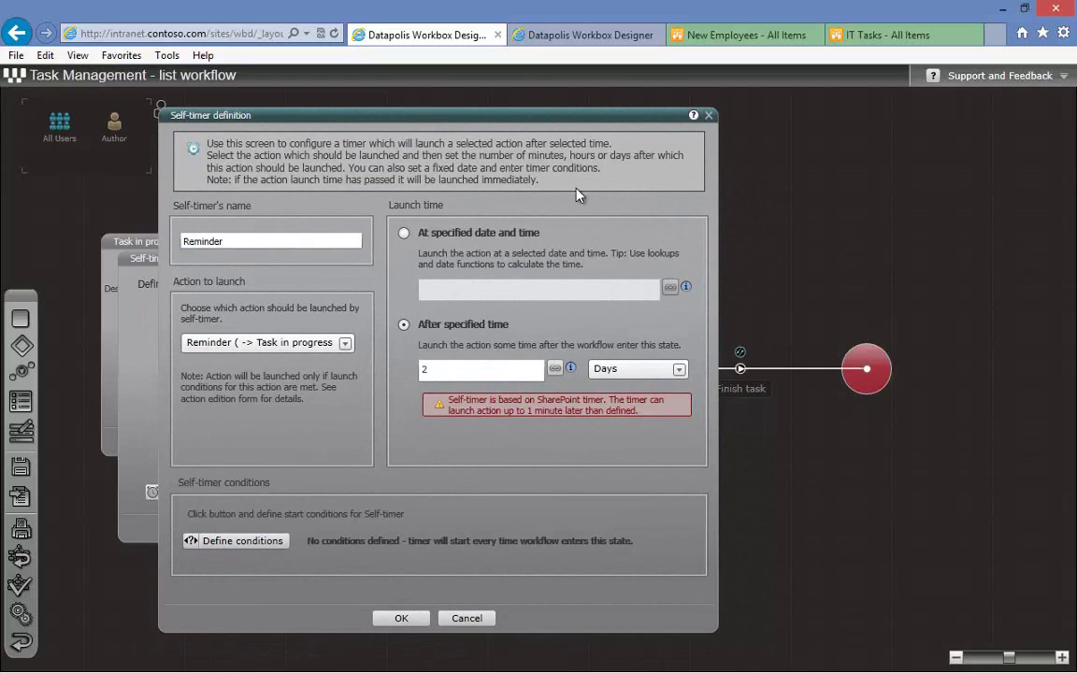
pyautogui.click(401, 620)
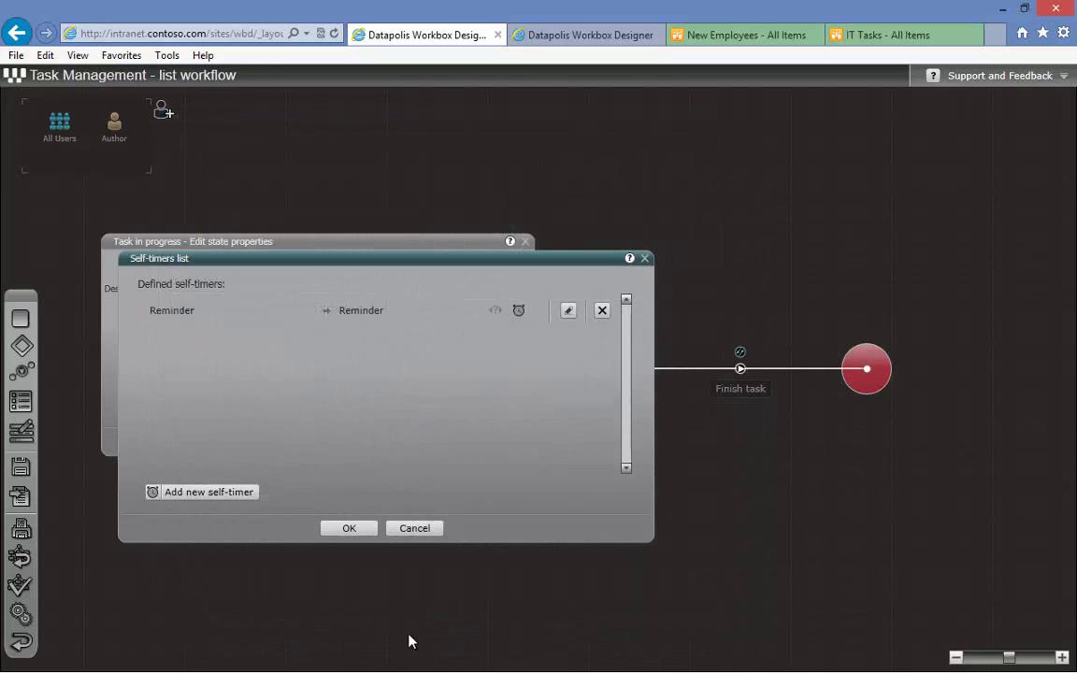
pyautogui.click(366, 535)
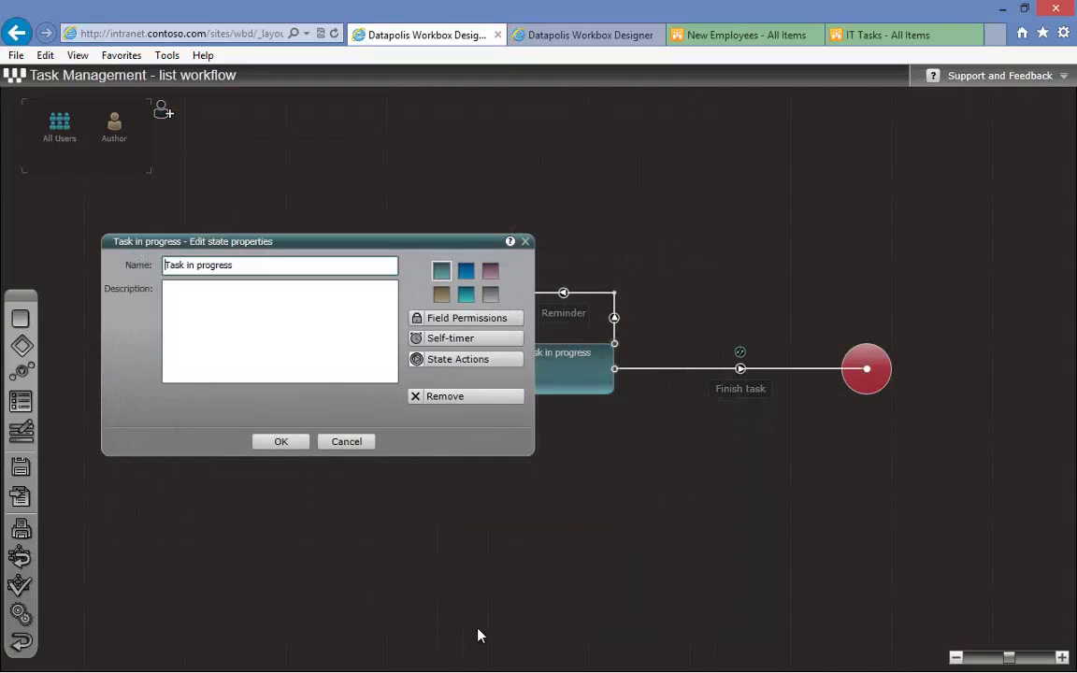
pyautogui.click(286, 441)
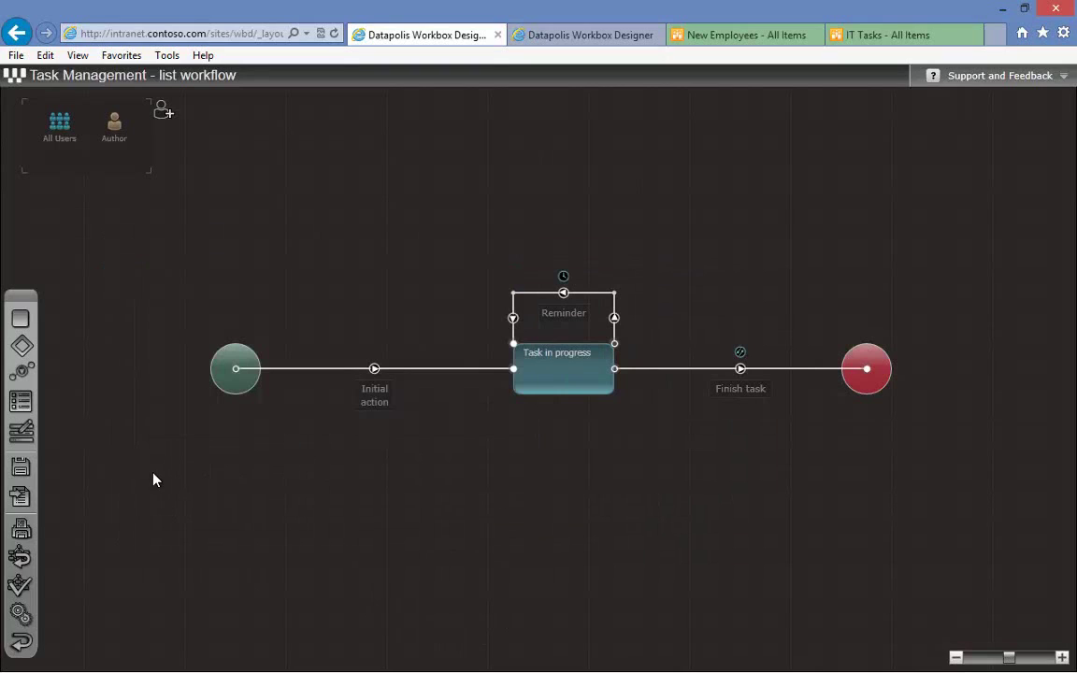
pyautogui.moveTo(534, 366)
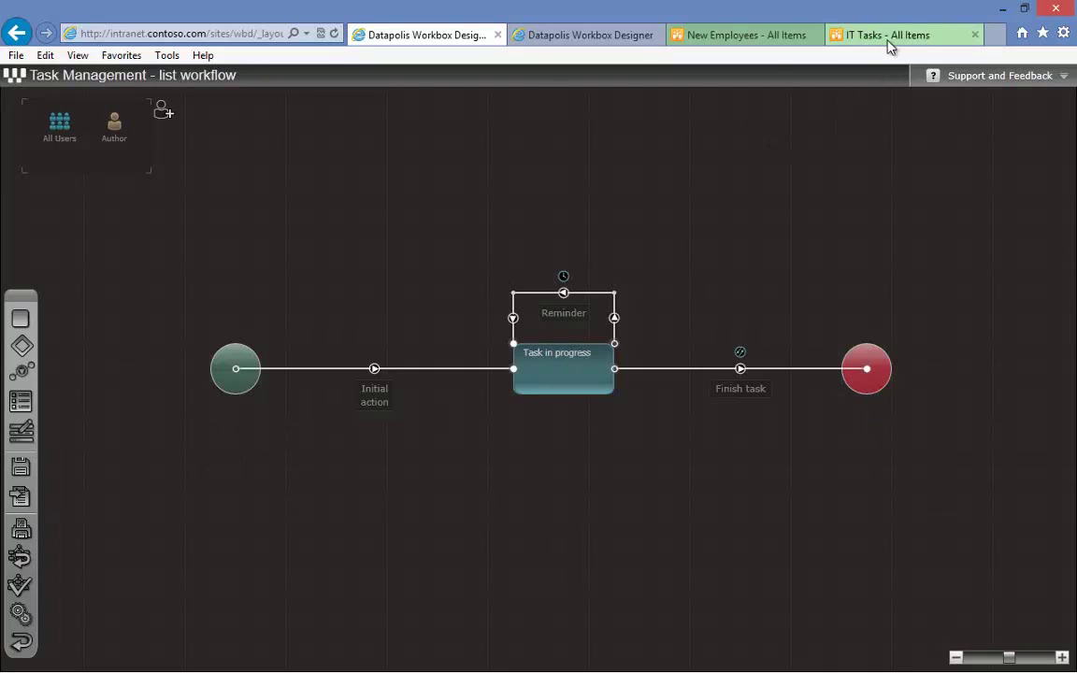
# In the IT Tasks list, launch and confirm the Finish Task action of Task Management for the "Prepare mobile" item
pyautogui.click(890, 41)
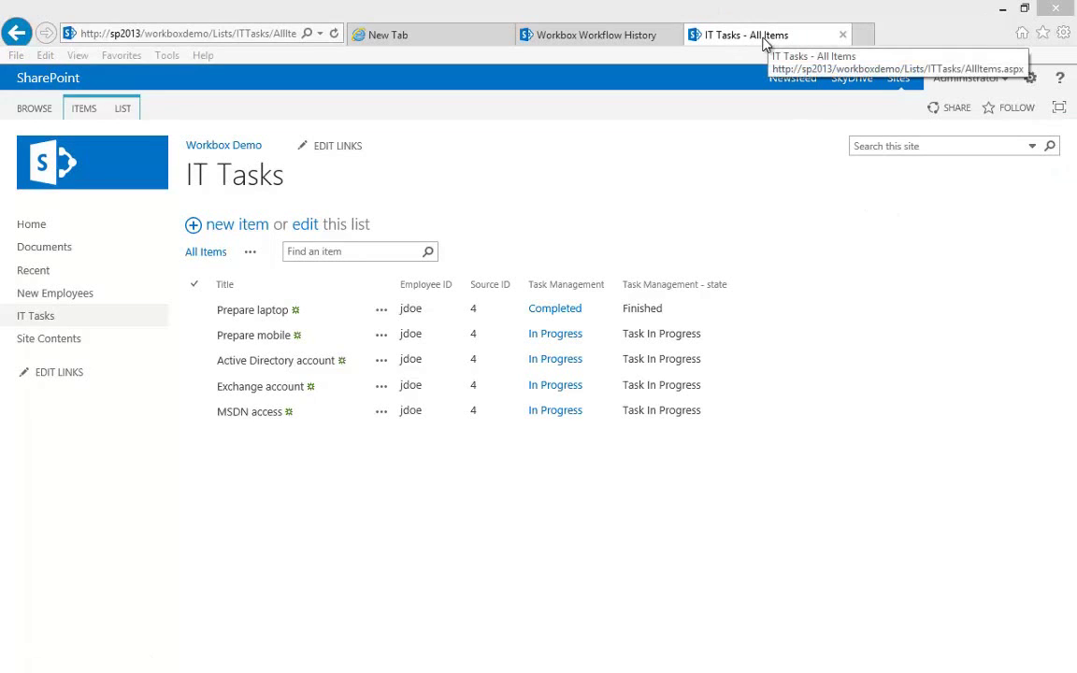
pyautogui.click(616, 173)
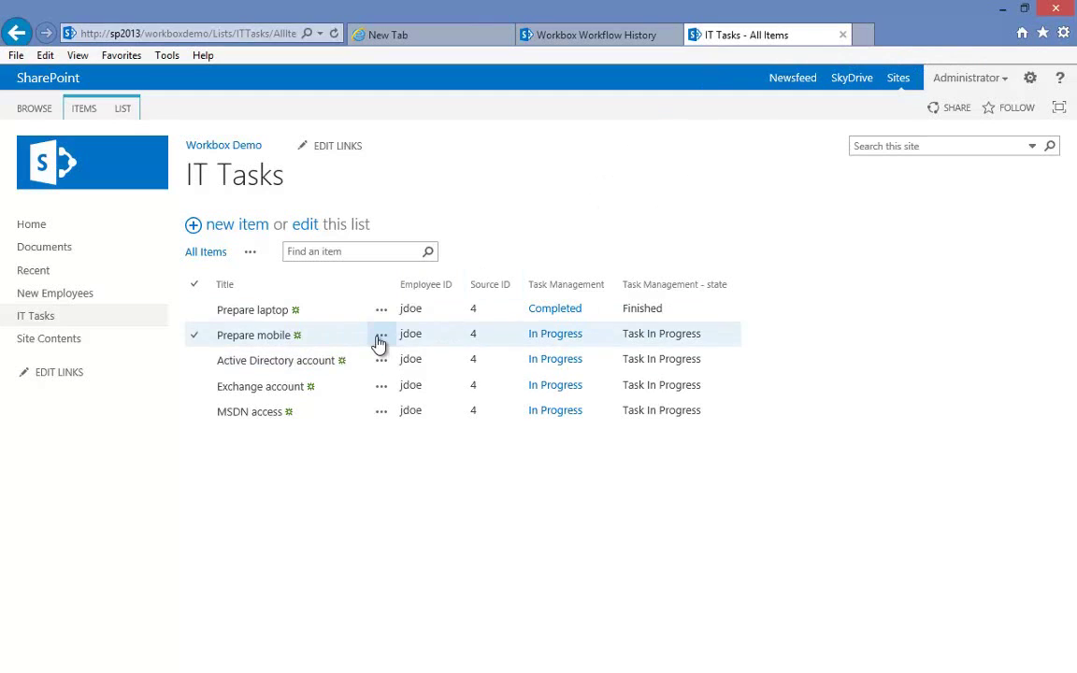
pyautogui.click(381, 336)
pyautogui.moveTo(412, 352)
pyautogui.click(533, 381)
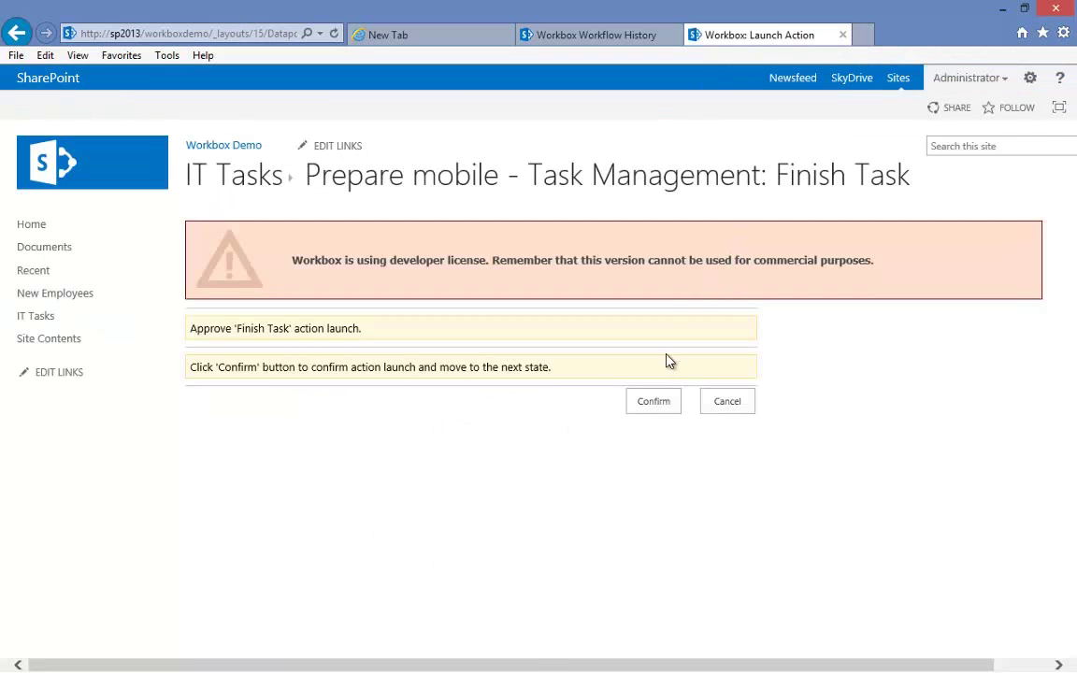
pyautogui.click(654, 402)
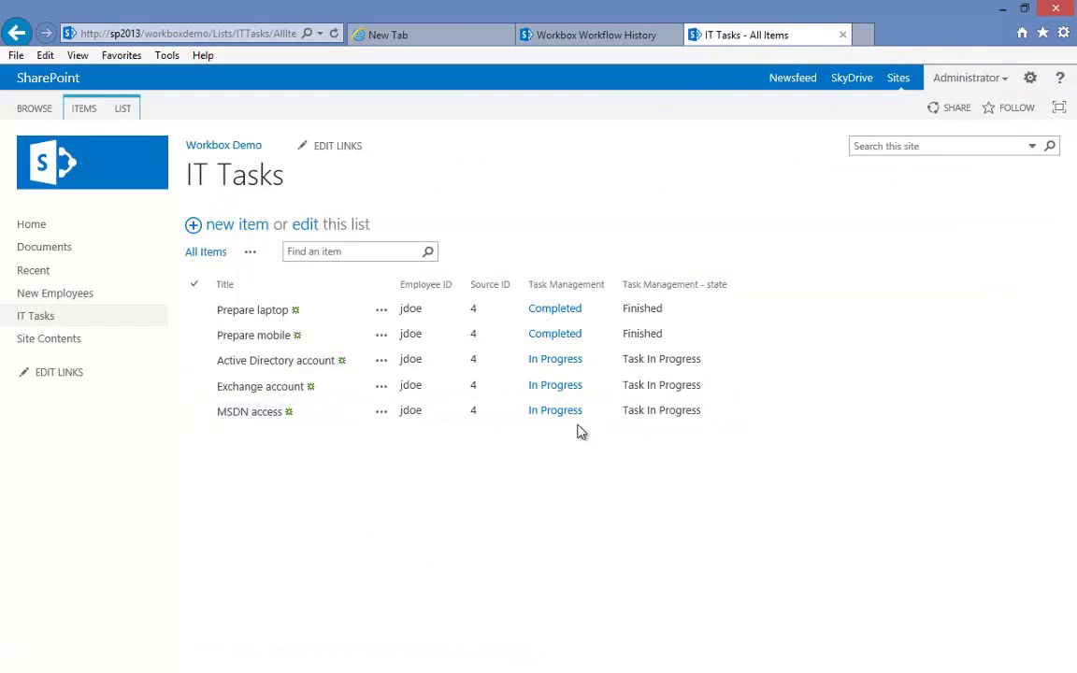
# Launch and confirm the Finish Task action for the "Active Directory account" item
pyautogui.click(380, 368)
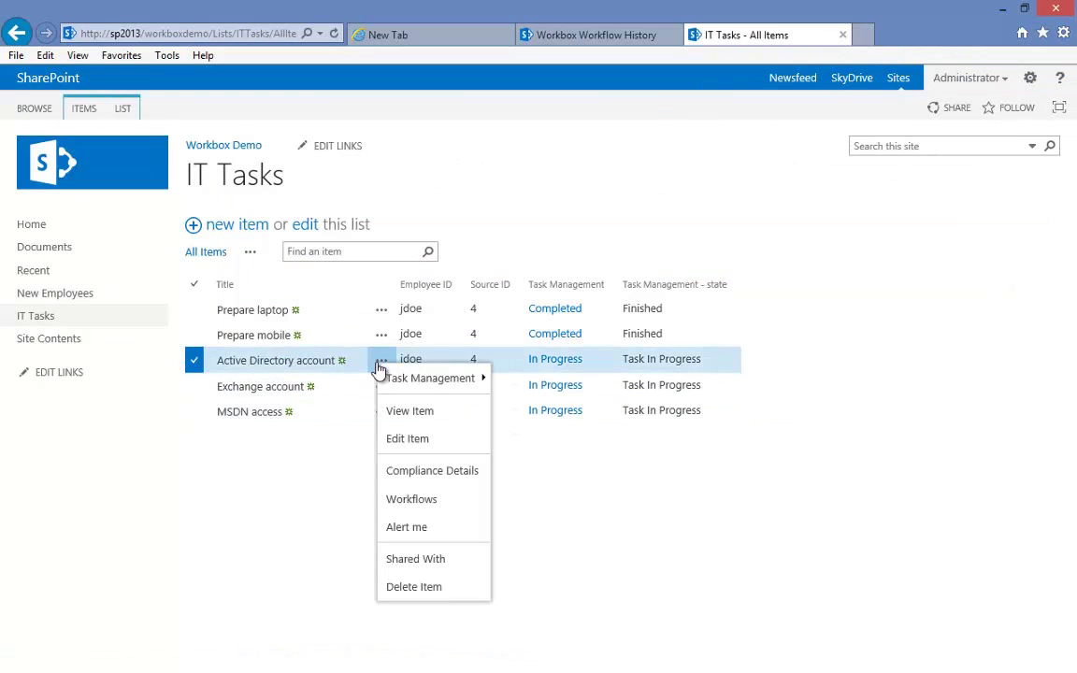
pyautogui.moveTo(420, 391)
pyautogui.click(509, 409)
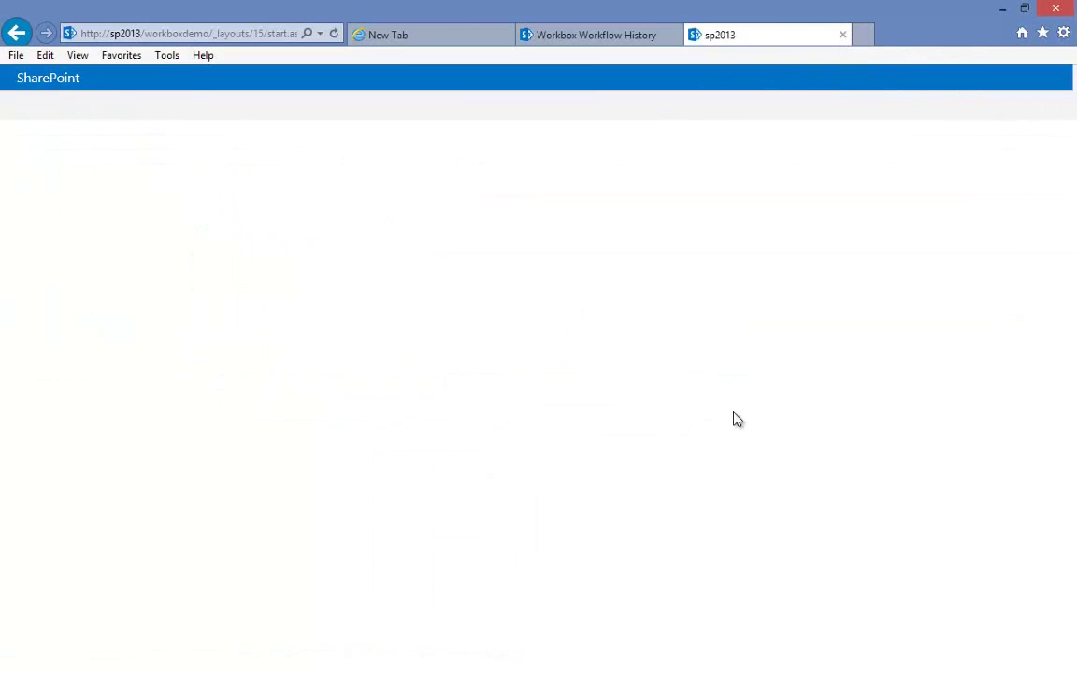
pyautogui.click(667, 414)
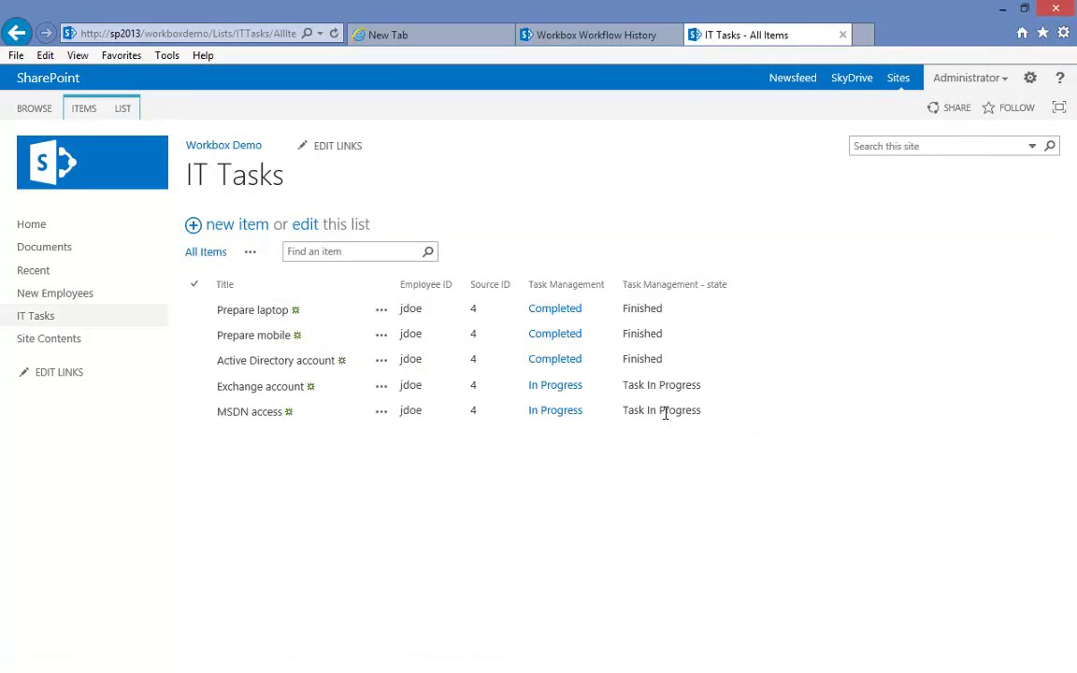
# Launch and confirm the Finish Task action for the "Exchange account" item
pyautogui.click(382, 388)
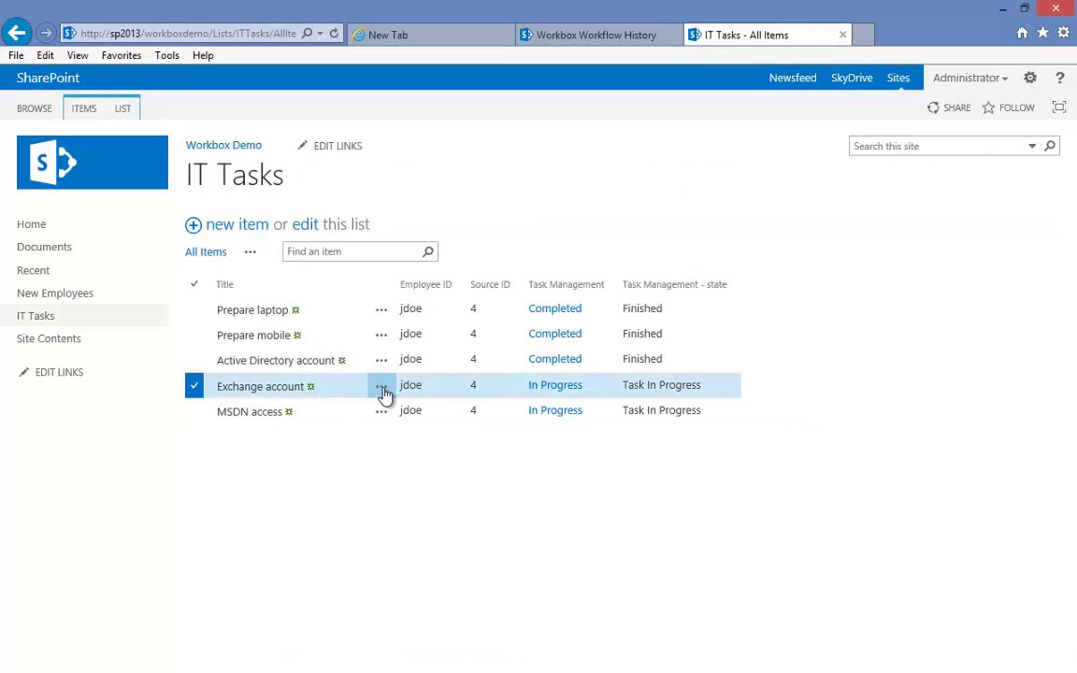
pyautogui.moveTo(433, 411)
pyautogui.click(522, 433)
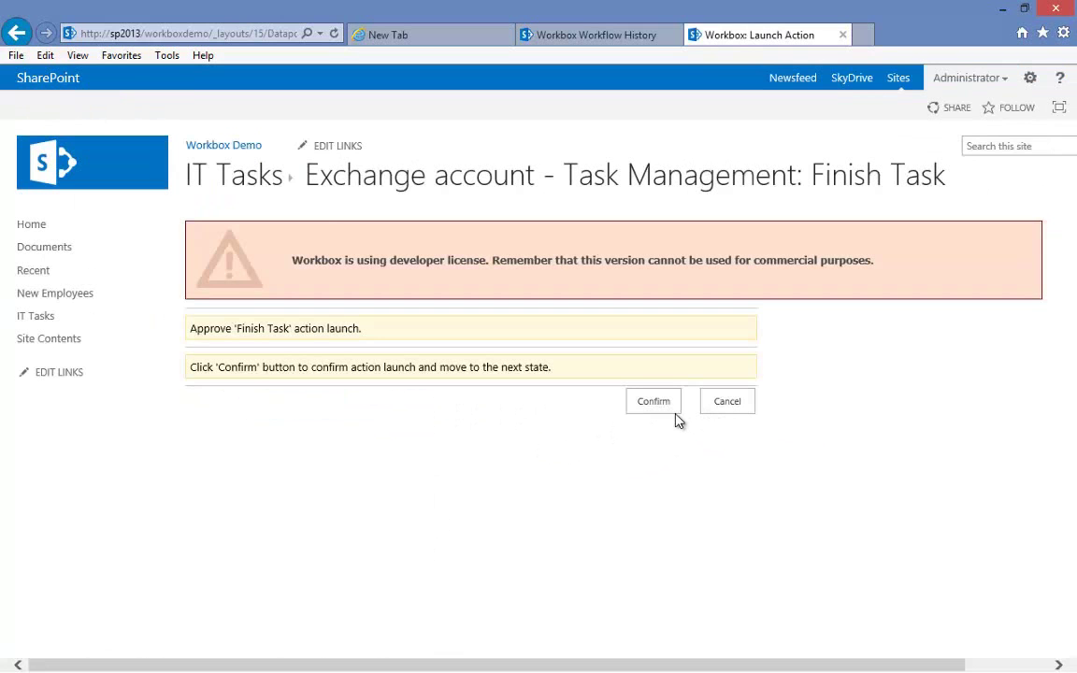
pyautogui.click(666, 409)
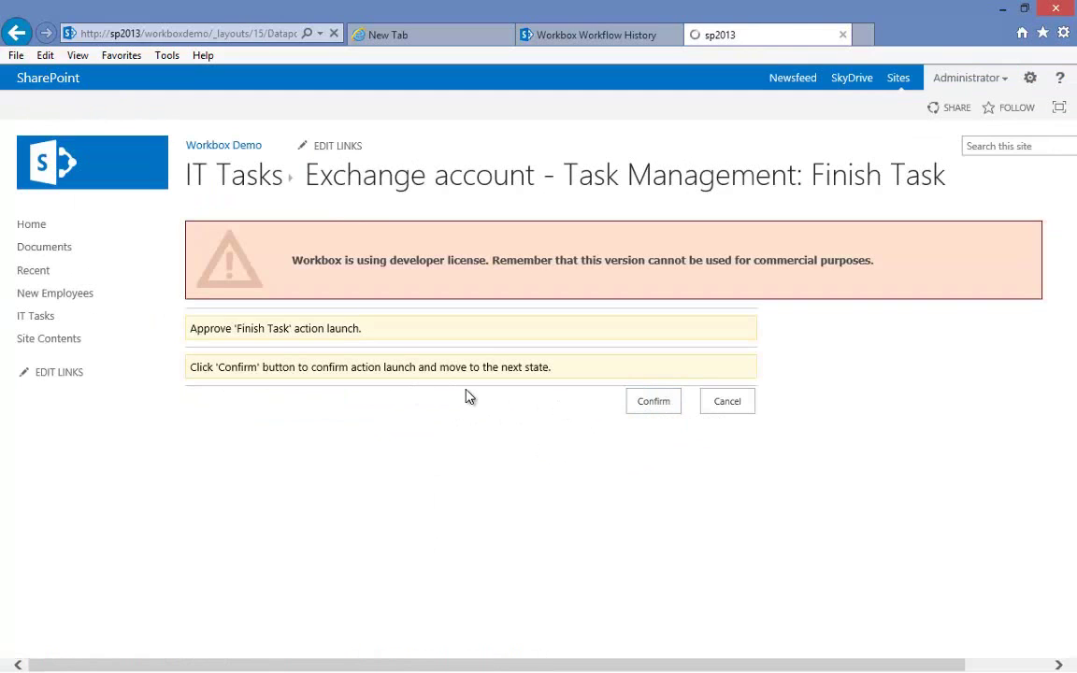
# Launch and confirm the Finish Task action for the "MSDN access" item
pyautogui.click(382, 412)
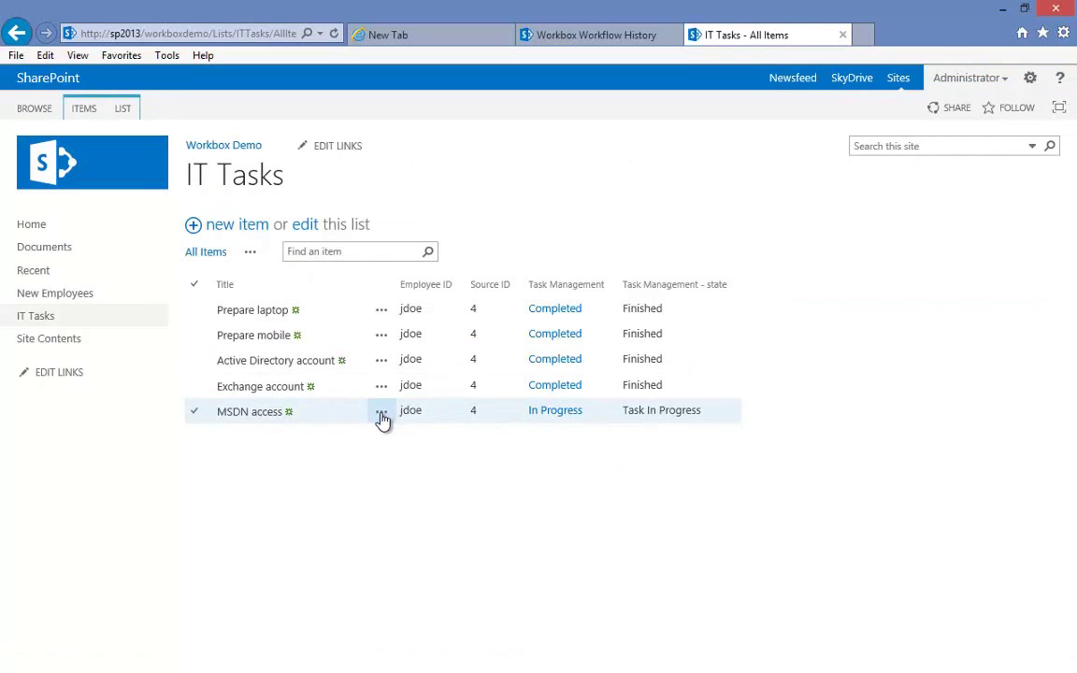
pyautogui.moveTo(404, 426)
pyautogui.click(517, 457)
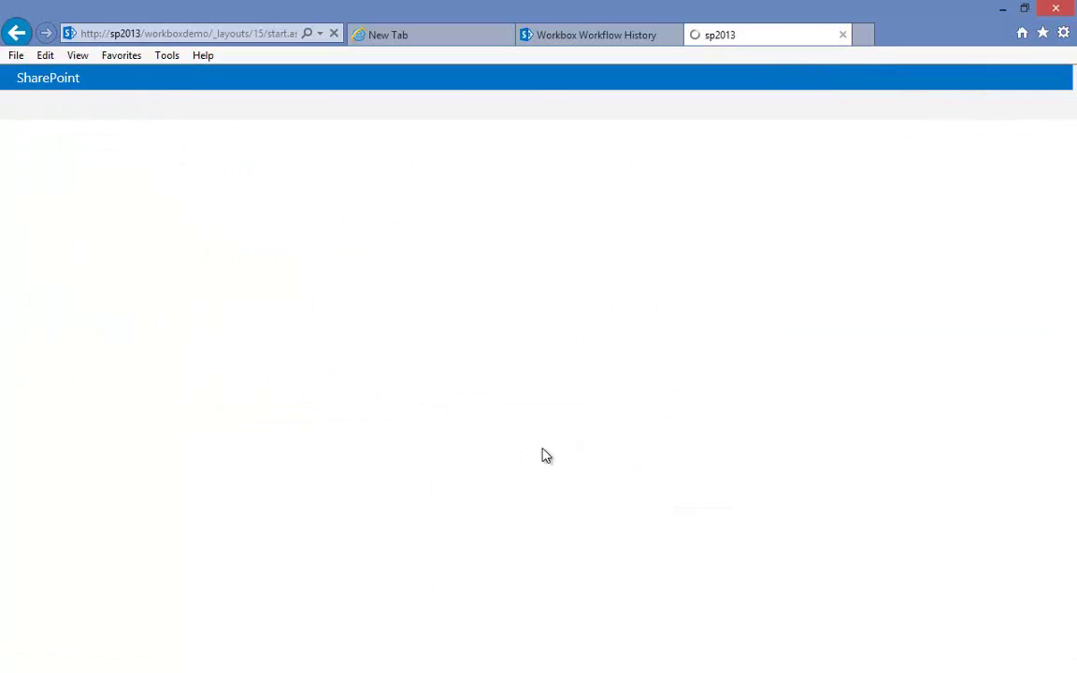
pyautogui.click(645, 402)
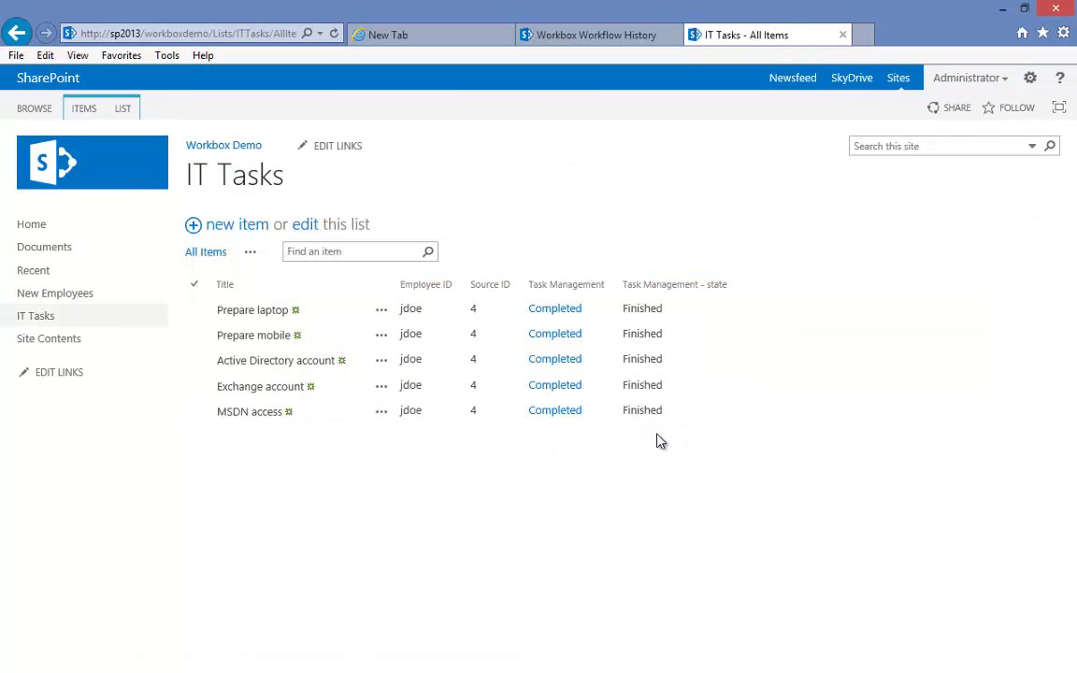
# Check the employee's Onboarding status in the New Employees list and examine its Workbox workflow history through to the end
pyautogui.click(58, 295)
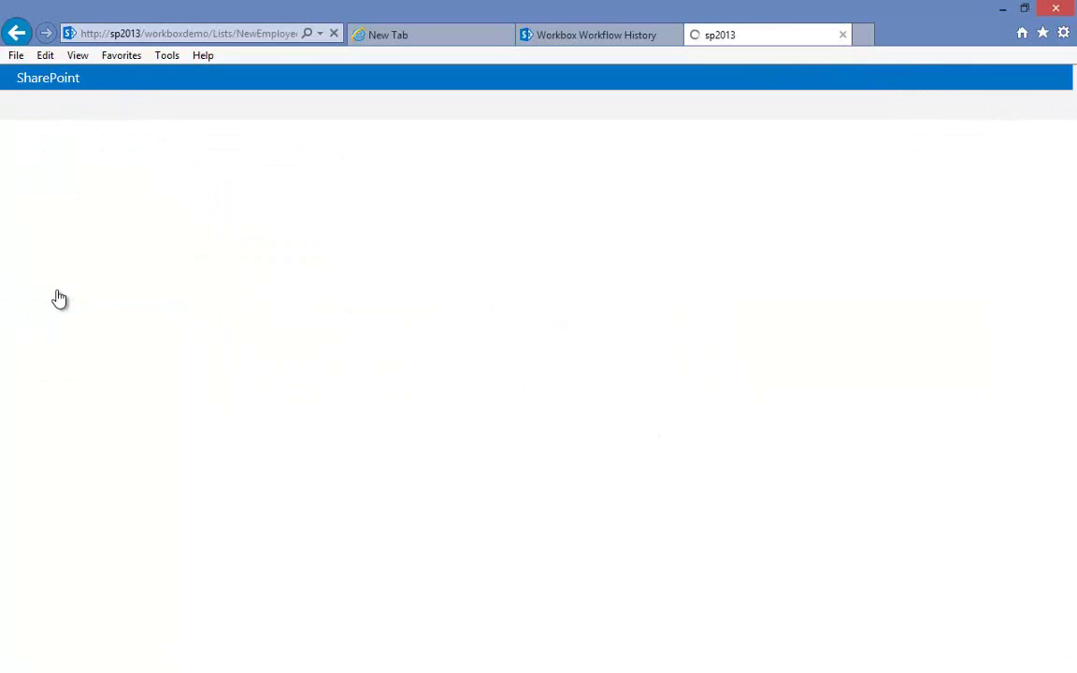
pyautogui.moveTo(280, 667); pyautogui.dragTo(626, 636)
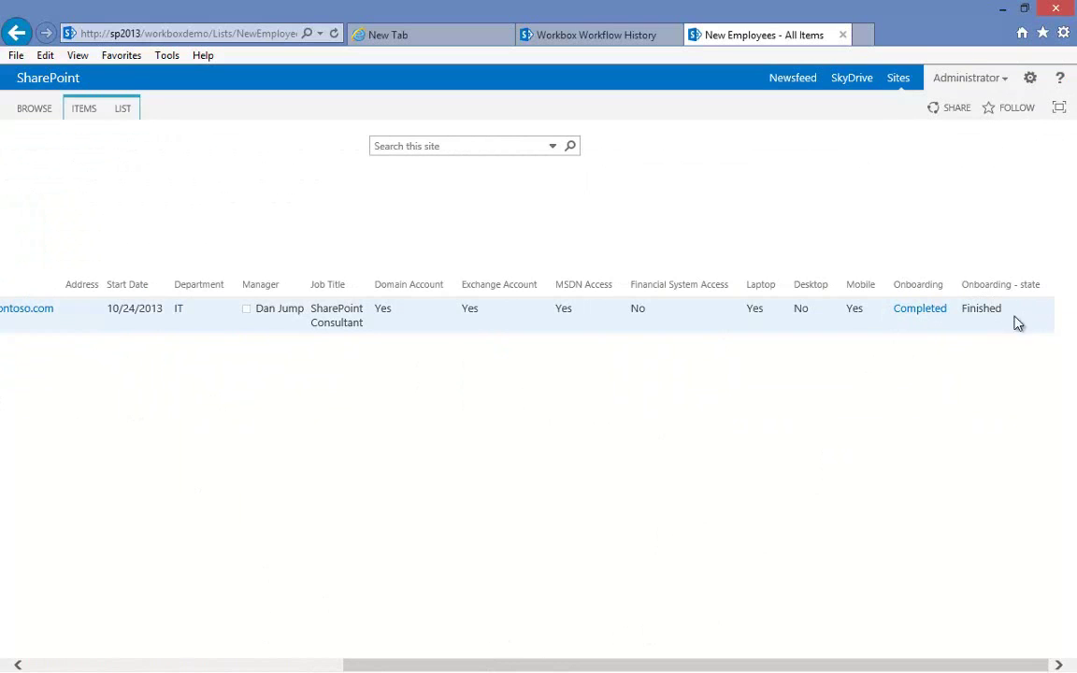
pyautogui.click(929, 316)
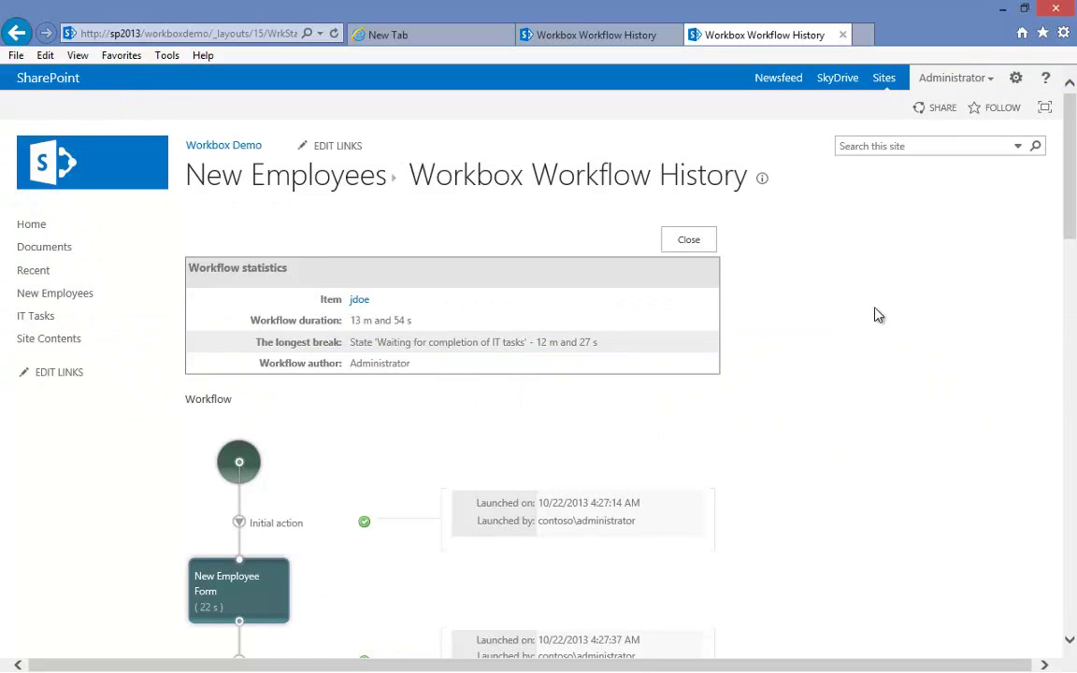
pyautogui.moveTo(1073, 225); pyautogui.dragTo(1071, 611)
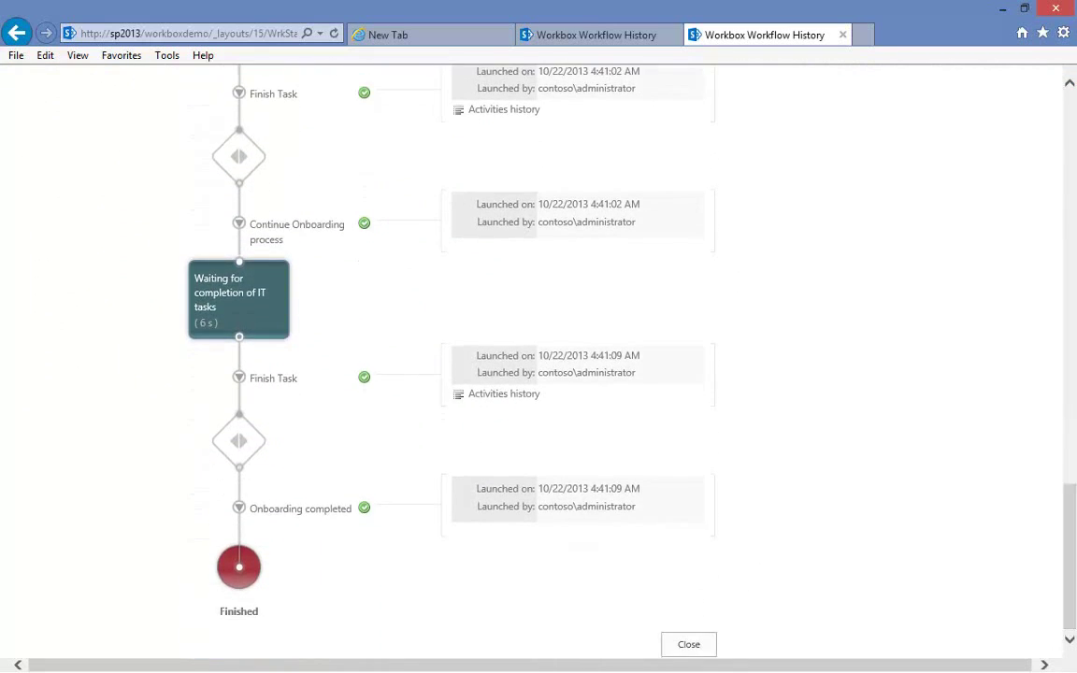